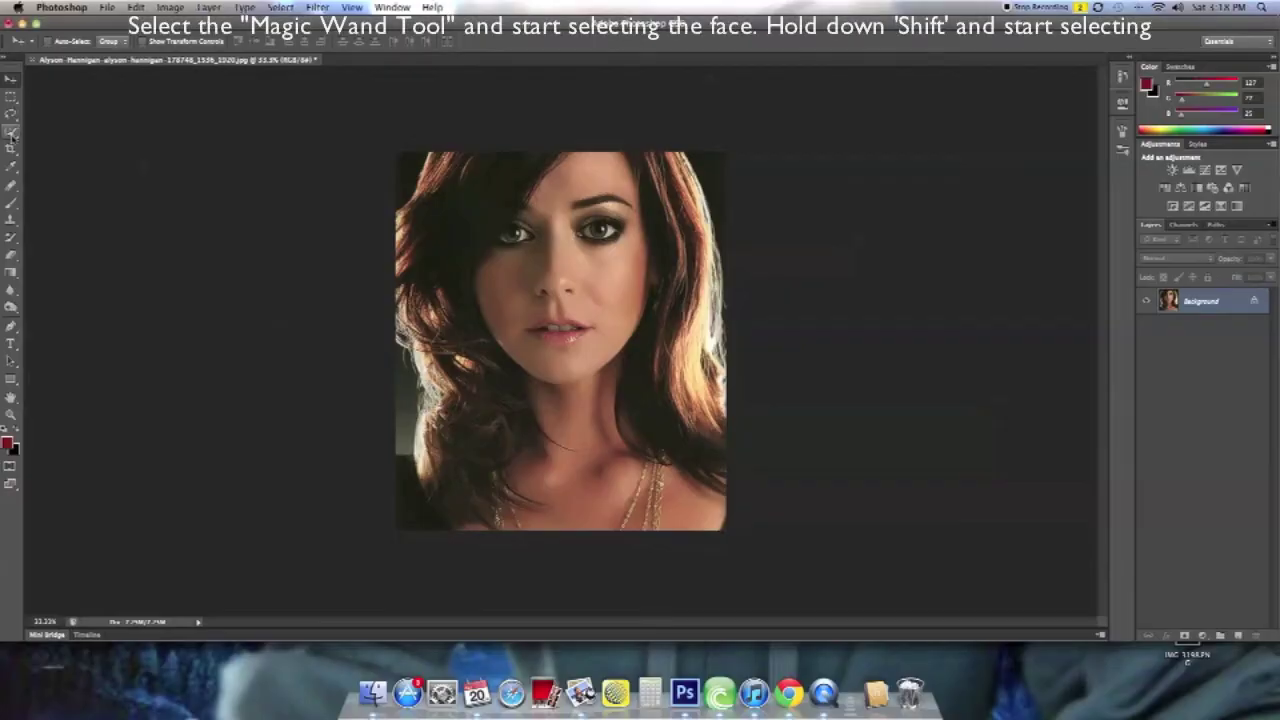
Select the skin with the Magic Wand, adding forehead, nose, cheeks, neck and chest.
{"action": "left_click", "coordinate": [585, 178]}
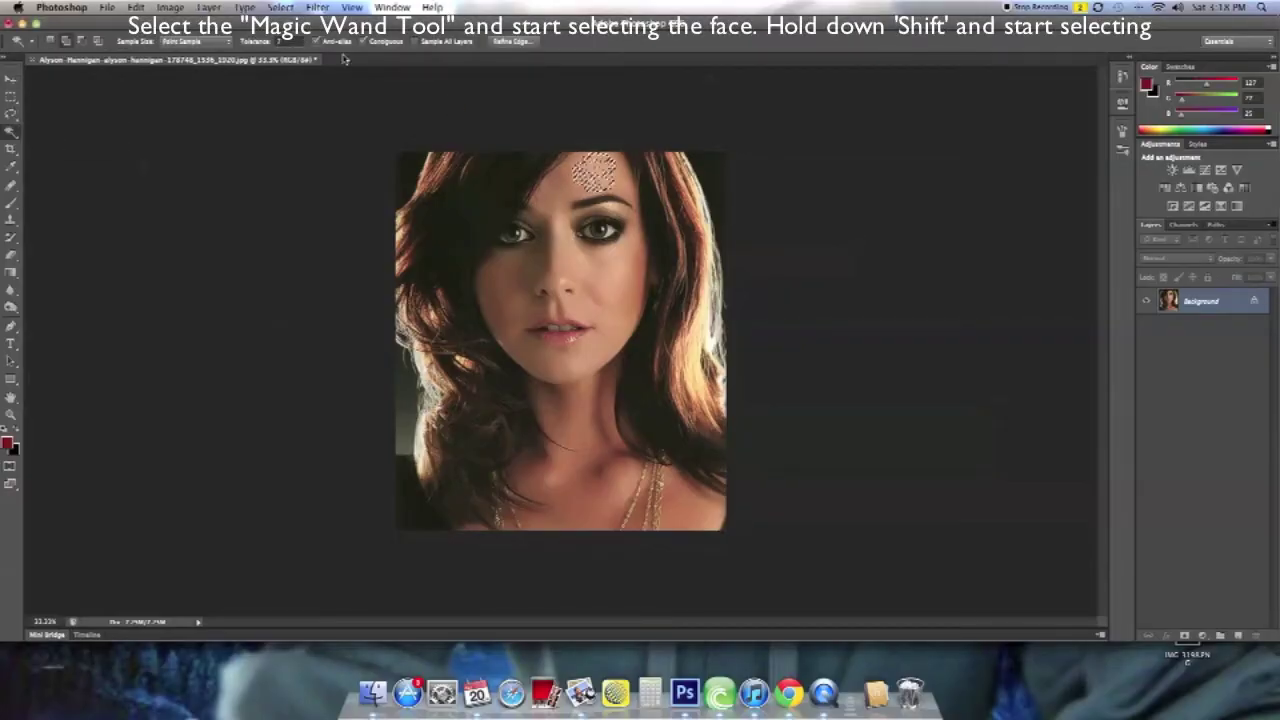
{"action": "left_click", "coordinate": [556, 228], "text": "shift"}
{"action": "left_click", "coordinate": [540, 300], "text": "shift"}
{"action": "left_click", "coordinate": [570, 440], "text": "shift"}
{"action": "left_click", "coordinate": [598, 466], "text": "shift"}
{"action": "left_click", "coordinate": [690, 512], "text": "shift"}
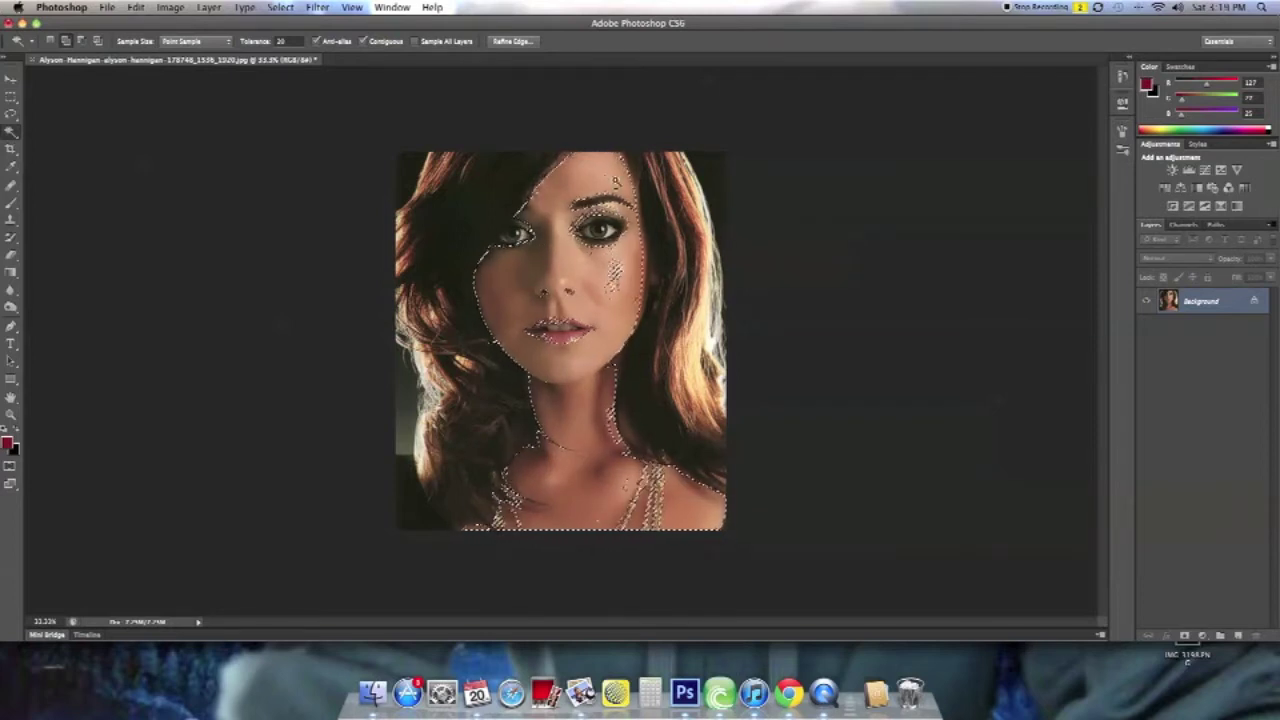
Lower the Magic Wand tolerance and zoom around the face to inspect the selection edges.
{"action": "key", "text": "super+plus"}
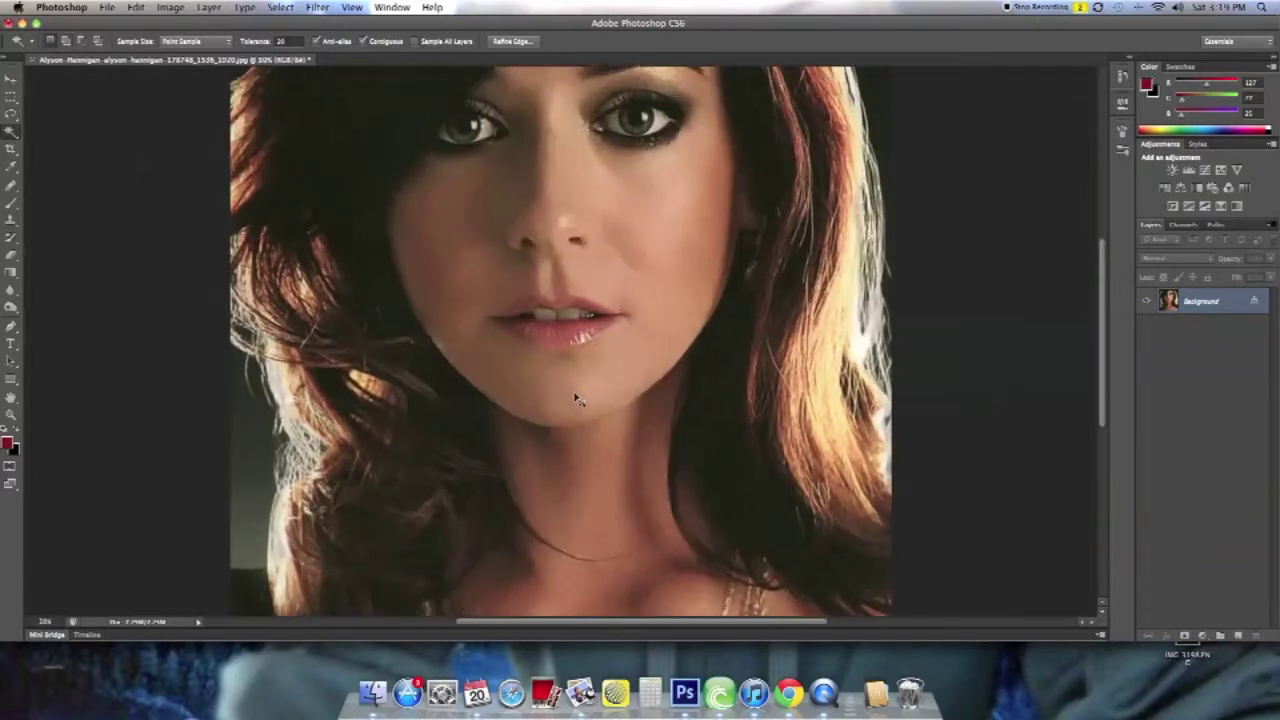
{"action": "key", "text": "super+plus"}
{"action": "key", "text": "super+plus"}
{"action": "key", "text": "super+plus"}
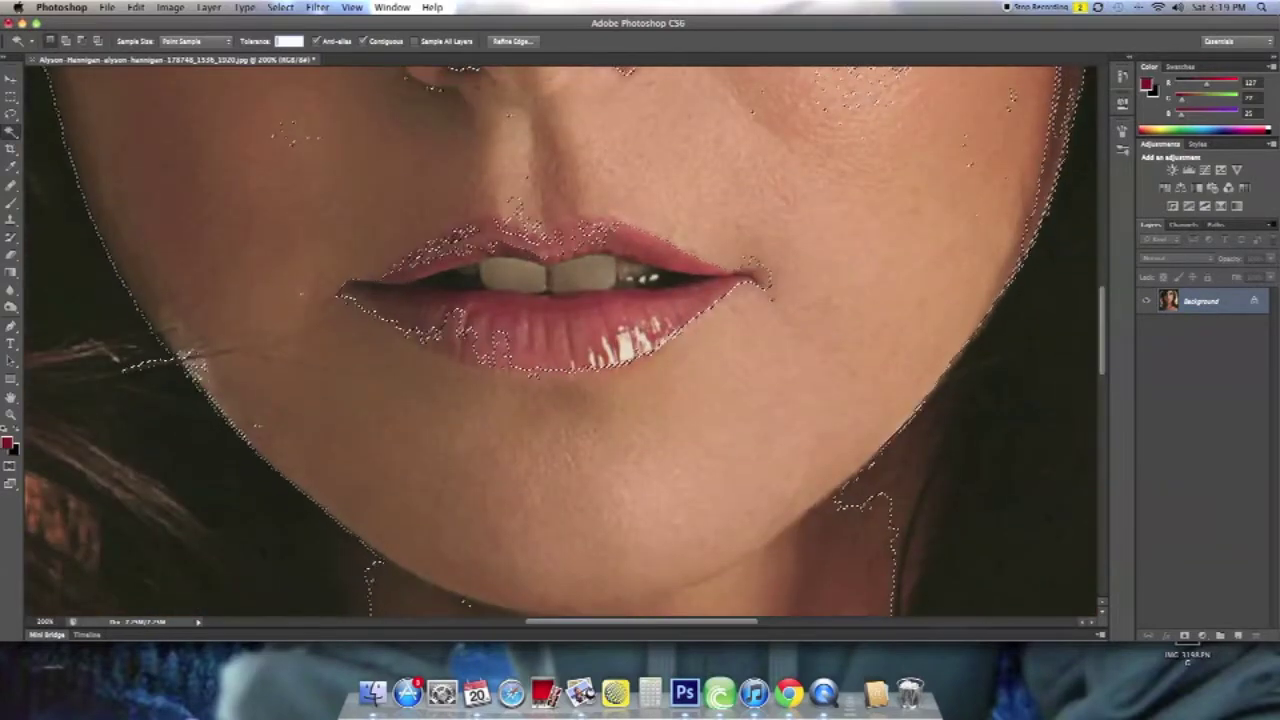
{"action": "type", "text": "5"}
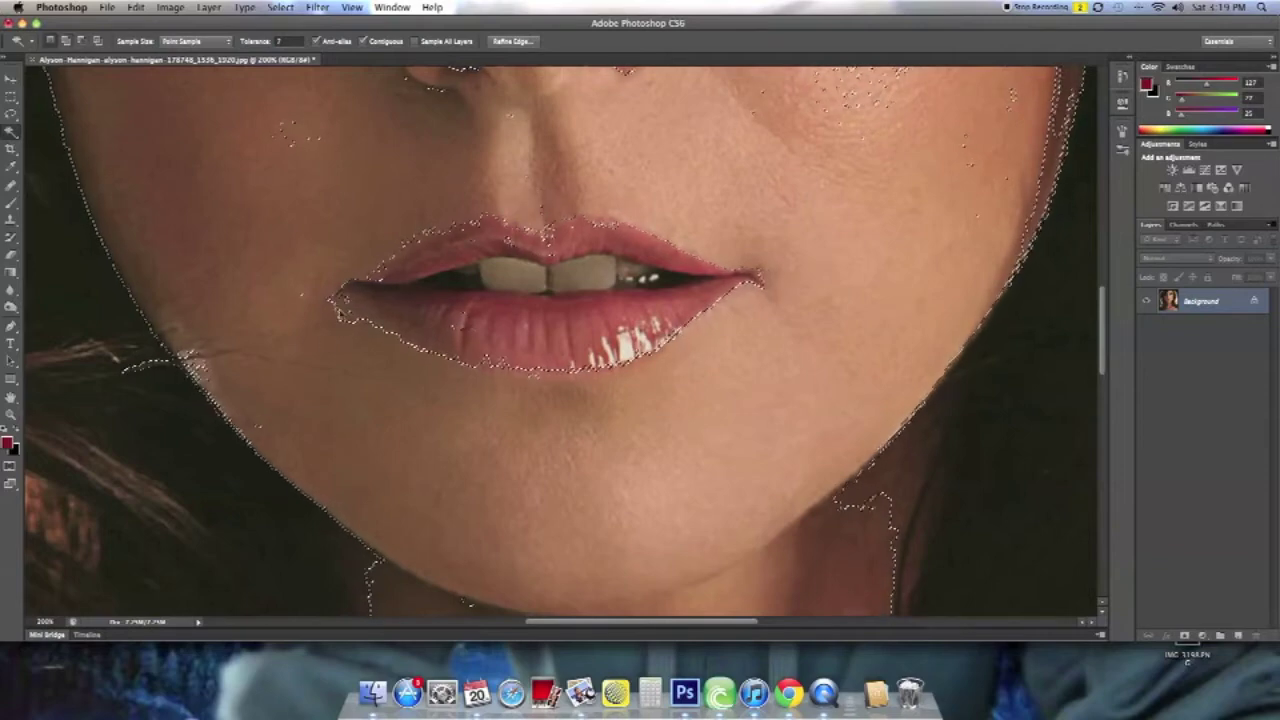
{"action": "scroll", "coordinate": [437, 352], "scroll_direction": "up", "scroll_amount": 10}
{"action": "scroll", "coordinate": [437, 352], "scroll_direction": "up", "scroll_amount": 2}
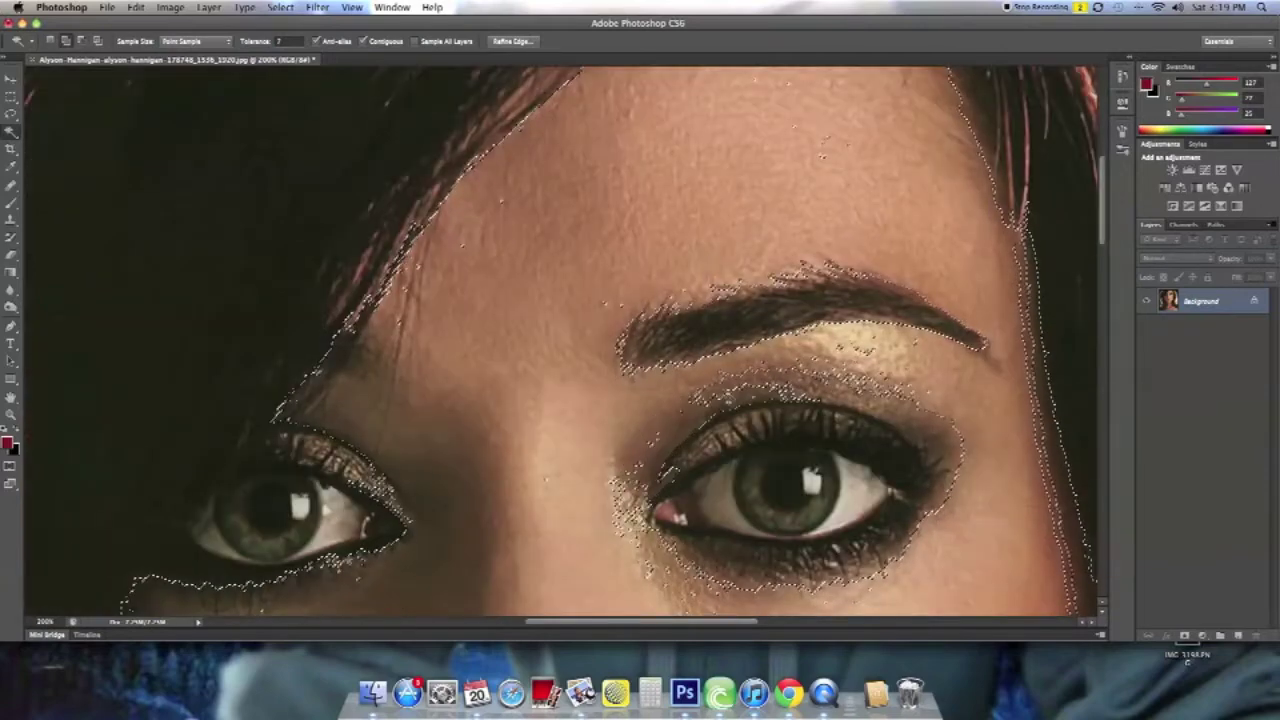
{"action": "scroll", "coordinate": [511, 376], "scroll_direction": "down", "scroll_amount": 15}
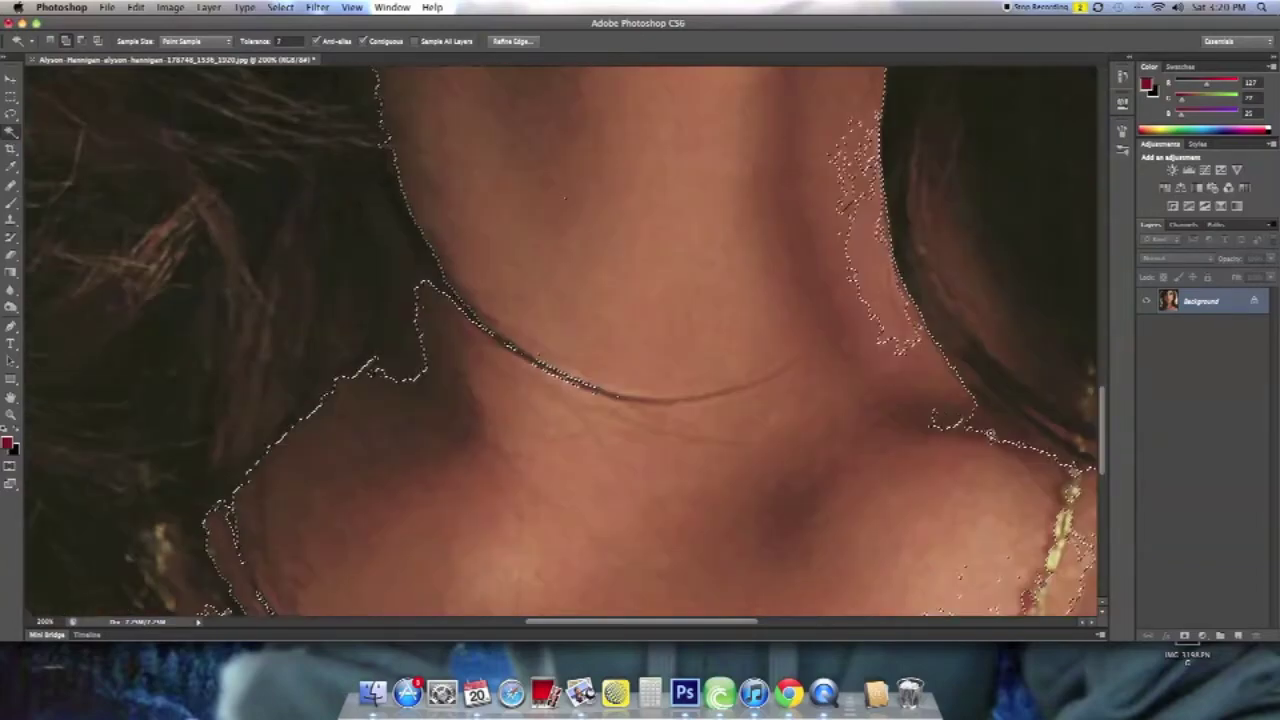
{"action": "scroll", "coordinate": [511, 376], "scroll_direction": "up", "scroll_amount": 5}
{"action": "scroll", "coordinate": [511, 376], "scroll_direction": "up", "scroll_amount": 10}
{"action": "scroll", "coordinate": [511, 376], "scroll_direction": "down", "scroll_amount": 12}
{"action": "scroll", "coordinate": [511, 376], "scroll_direction": "right", "scroll_amount": 5}
{"action": "scroll", "coordinate": [511, 376], "scroll_direction": "down", "scroll_amount": 5}
{"action": "scroll", "coordinate": [510, 374], "scroll_direction": "up", "scroll_amount": 20}
{"action": "scroll", "coordinate": [510, 374], "scroll_direction": "left", "scroll_amount": 8}
{"action": "key", "text": "super+minus"}
{"action": "key", "text": "super+minus"}
{"action": "key", "text": "super+minus"}
{"action": "key", "text": "super+minus"}
{"action": "left_click", "coordinate": [317, 7]}
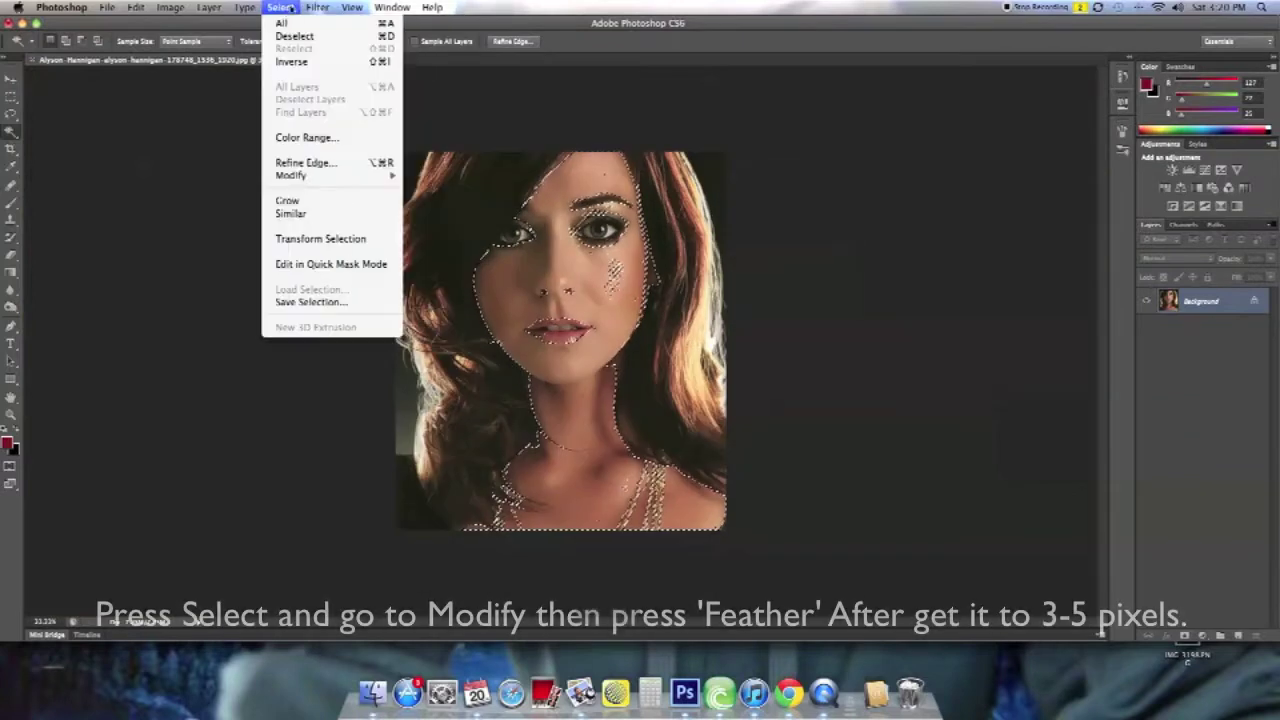
Feather the skin selection and desaturate it to grey.
{"action": "left_click", "coordinate": [432, 226]}
{"action": "left_click", "coordinate": [714, 307]}
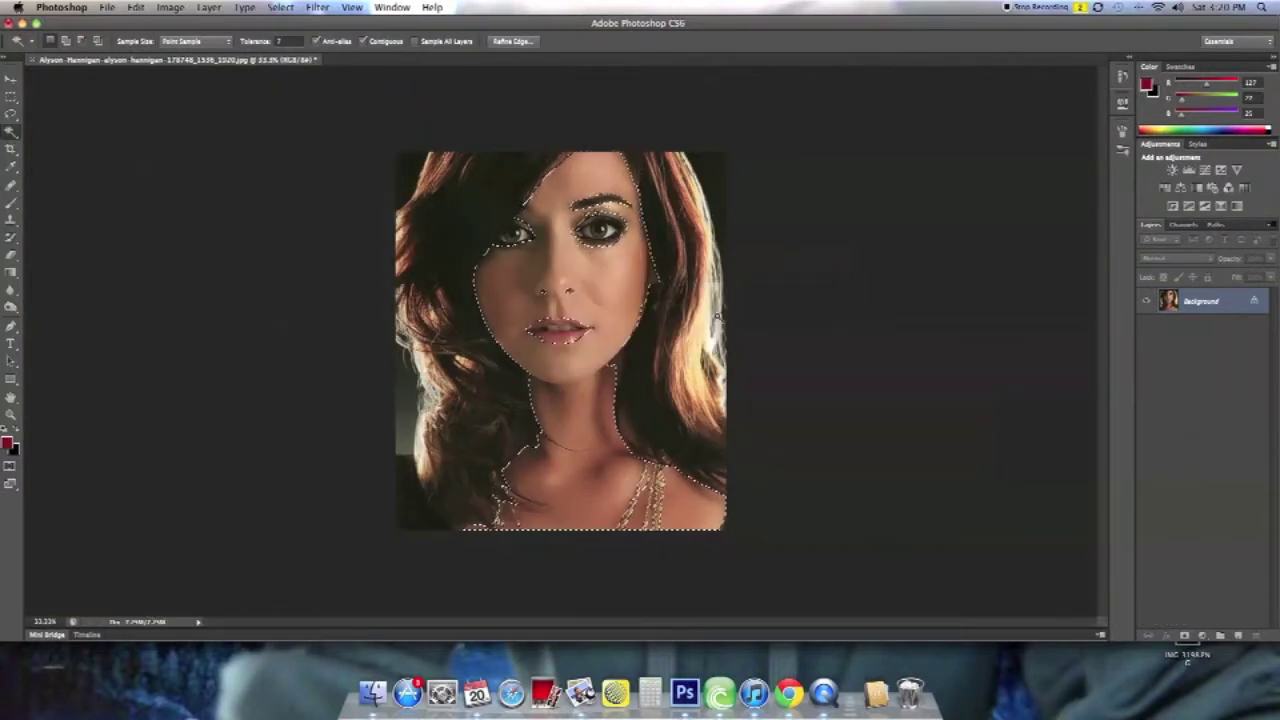
{"action": "left_click", "coordinate": [209, 7]}
{"action": "mouse_move", "coordinate": [193, 48]}
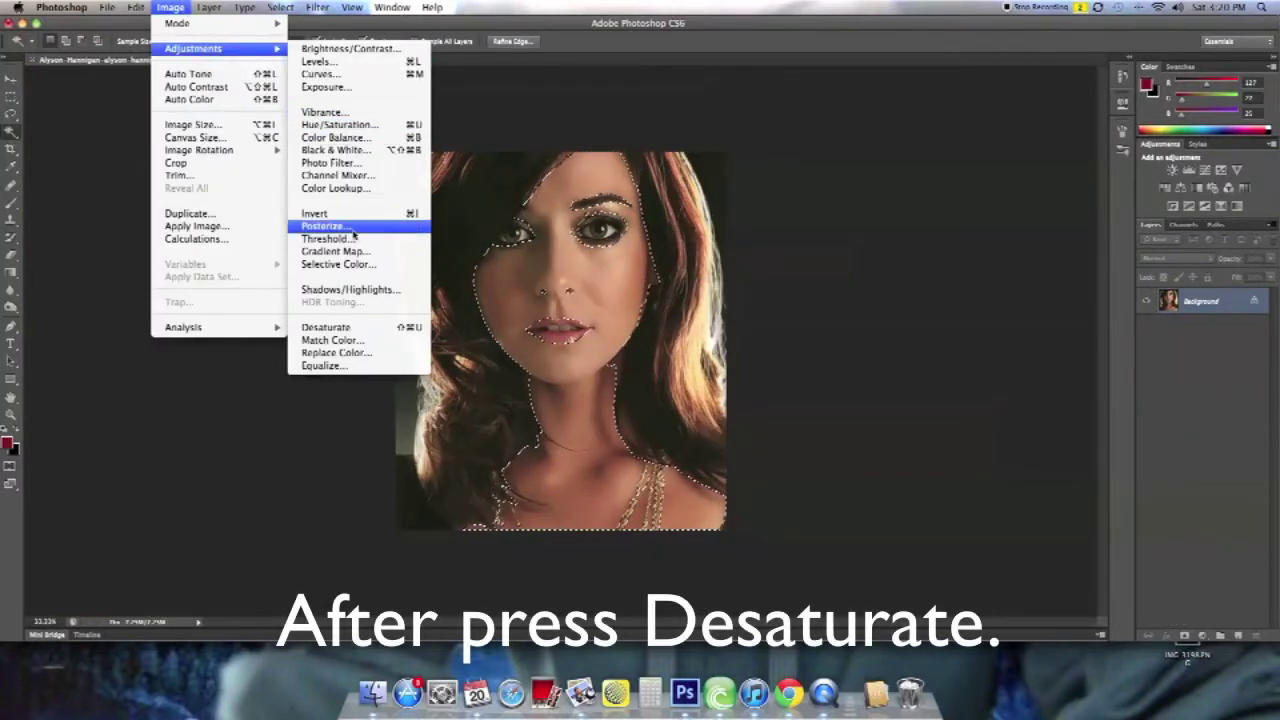
{"action": "left_click", "coordinate": [340, 328]}
{"action": "left_click", "coordinate": [209, 7]}
Brighten the grey skin with Levels by moving the white slider left.
{"action": "left_click", "coordinate": [312, 62]}
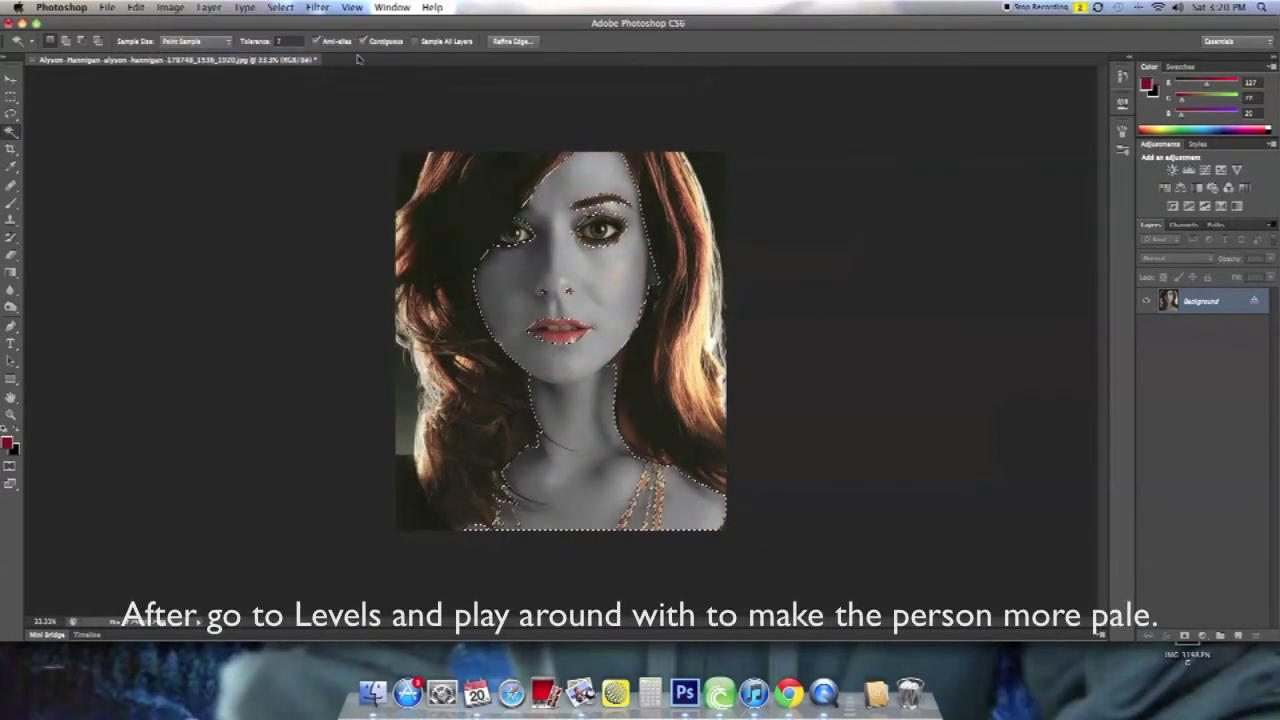
{"action": "left_click_drag", "start_coordinate": [283, 380], "coordinate": [248, 382]}
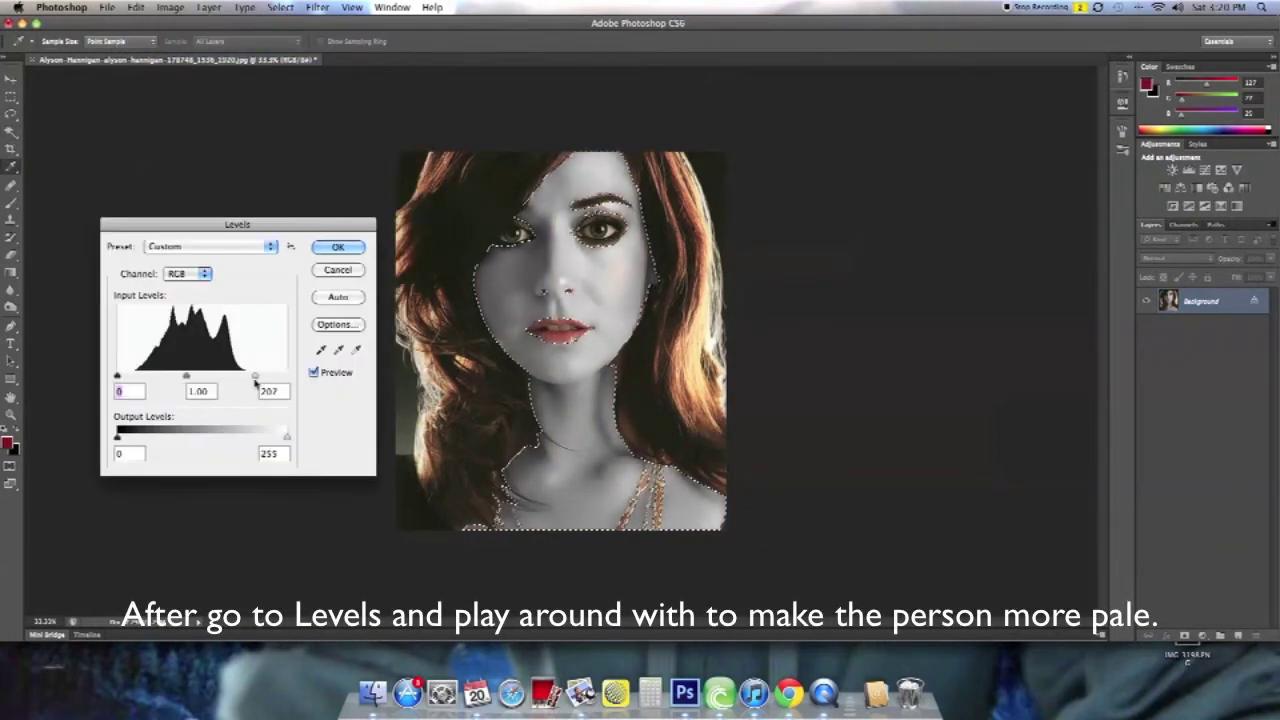
{"action": "left_click_drag", "start_coordinate": [184, 378], "coordinate": [182, 378]}
{"action": "left_click", "coordinate": [337, 247]}
{"action": "left_click", "coordinate": [170, 7]}
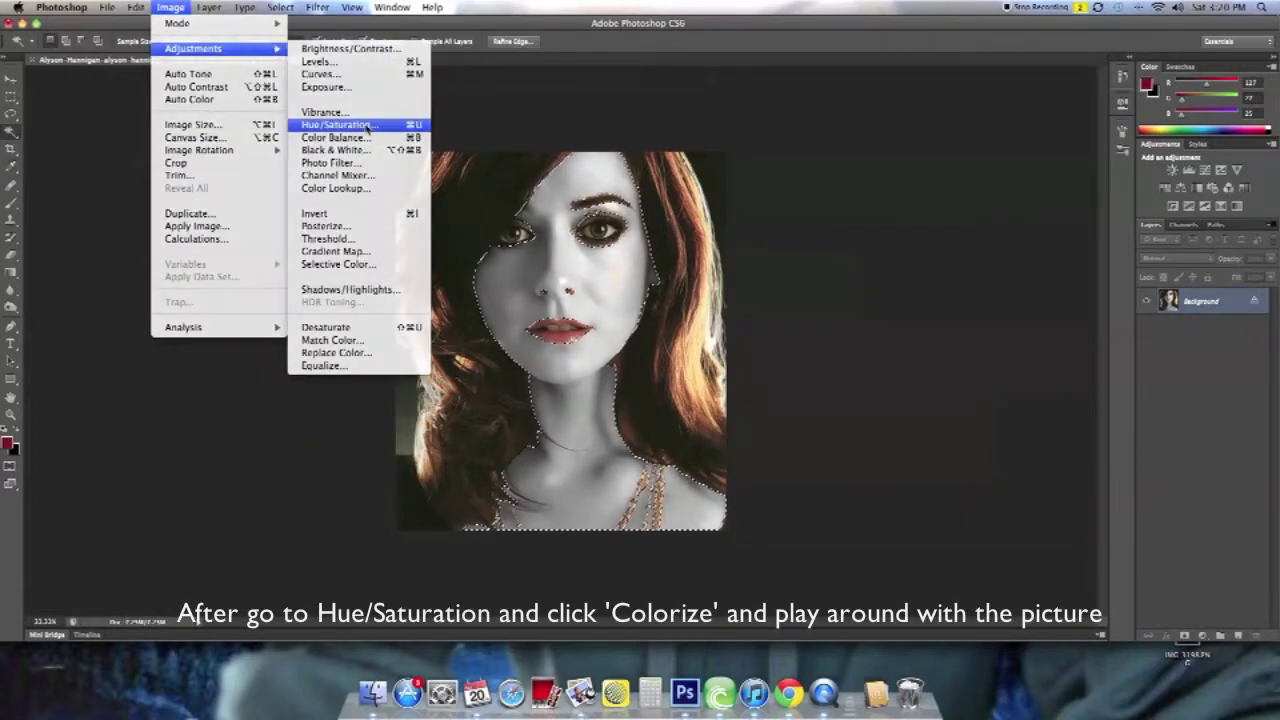
Colorize the skin with Hue/Saturation at Hue 29, Saturation 40 for a warm peach tint.
{"action": "left_click", "coordinate": [337, 126]}
{"action": "left_click", "coordinate": [378, 535]}
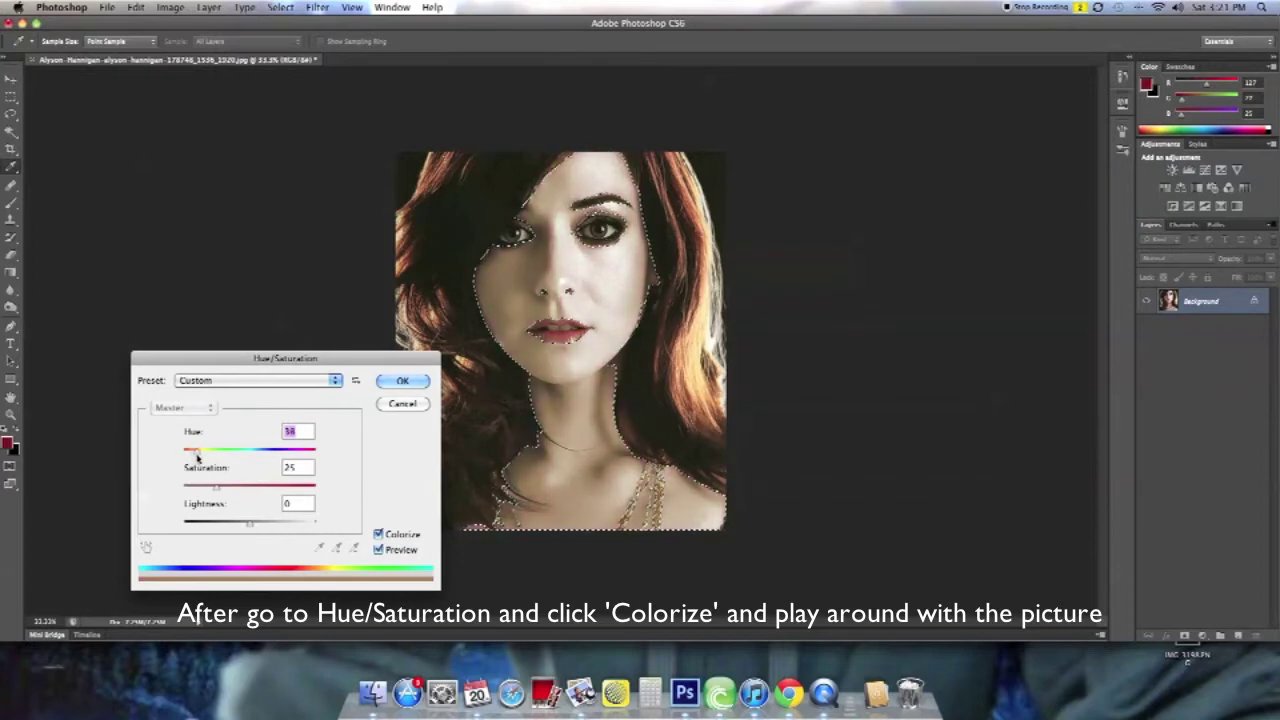
{"action": "mouse_move", "coordinate": [226, 490]}
{"action": "left_mouse_down"}
{"action": "mouse_move", "coordinate": [266, 491]}
{"action": "mouse_move", "coordinate": [236, 490]}
{"action": "left_mouse_up"}
{"action": "left_click_drag", "start_coordinate": [199, 451], "coordinate": [195, 455]}
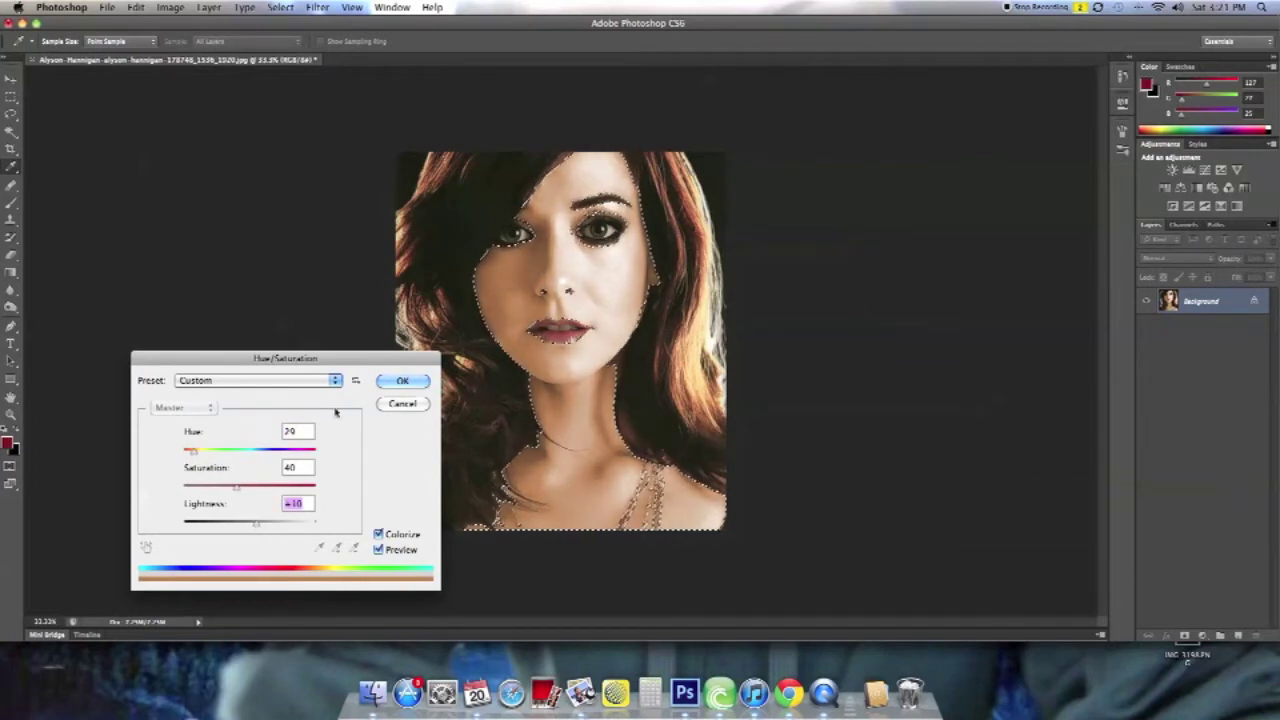
{"action": "key", "text": "Return"}
{"action": "key", "text": "v"}
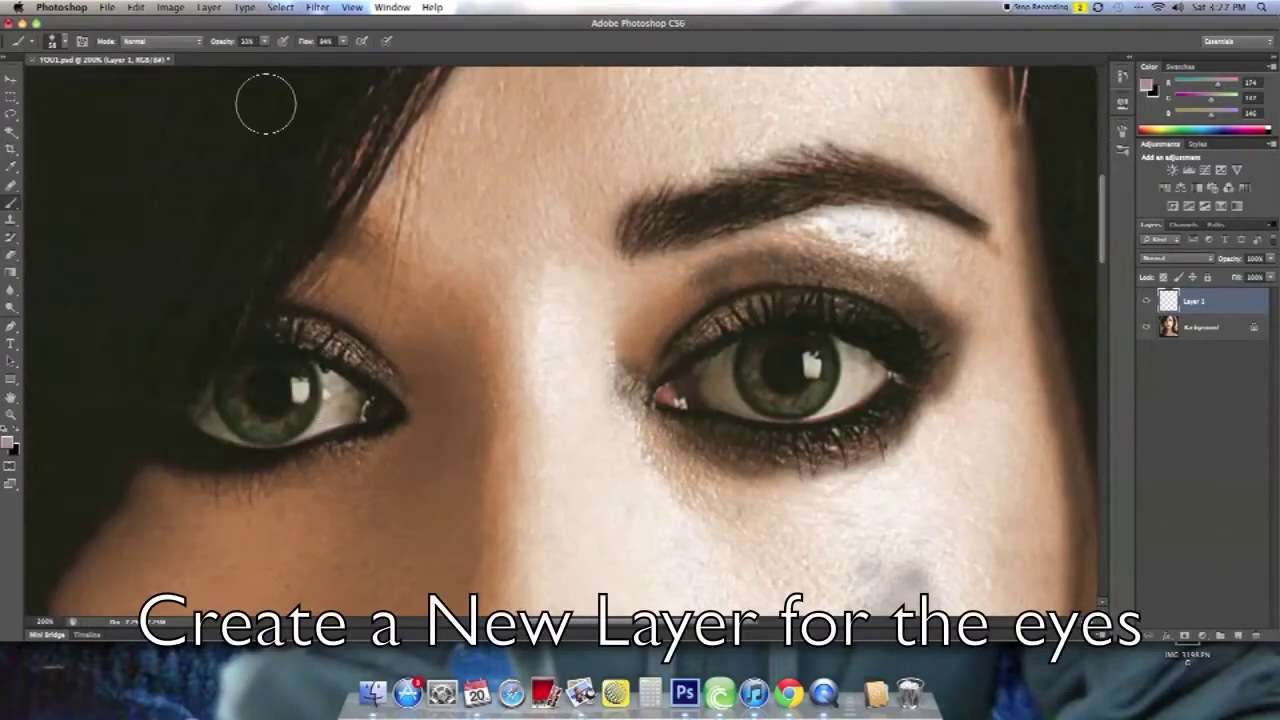
Paint dark red over the whites of both eyes on Layer 1.
{"action": "left_click", "coordinate": [64, 41]}
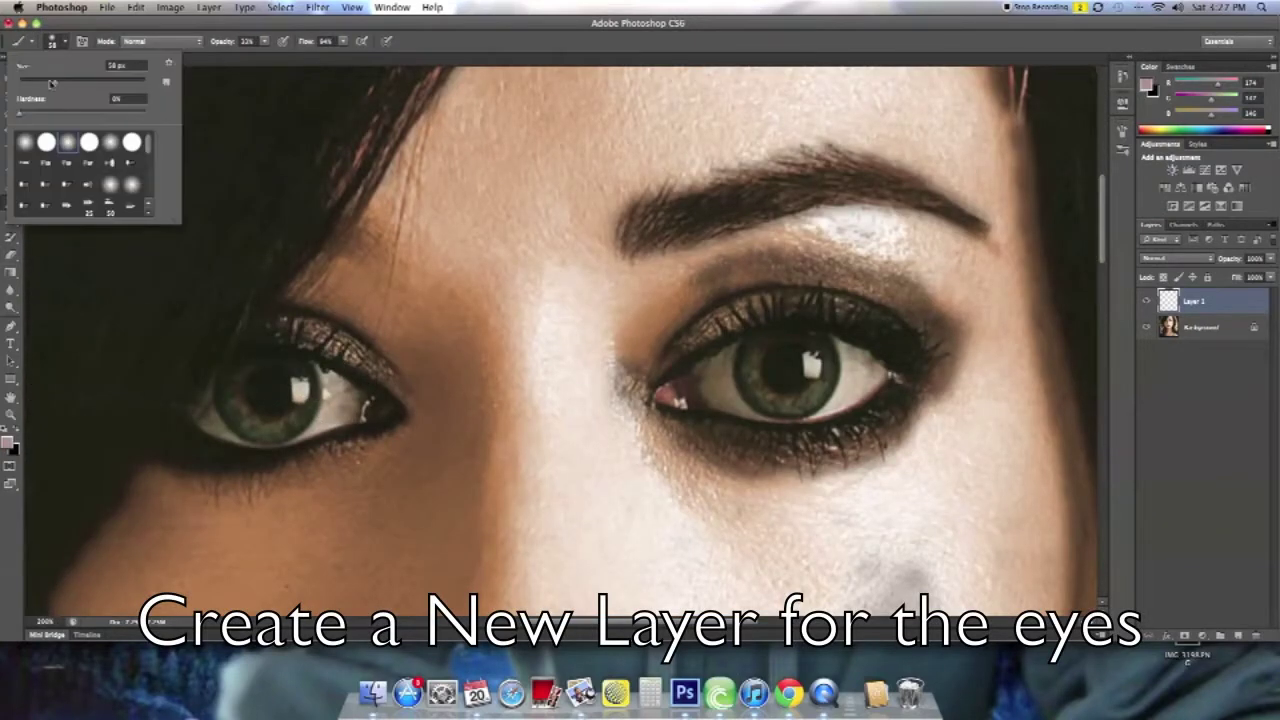
{"action": "left_click", "coordinate": [8, 440]}
{"action": "left_click", "coordinate": [773, 209]}
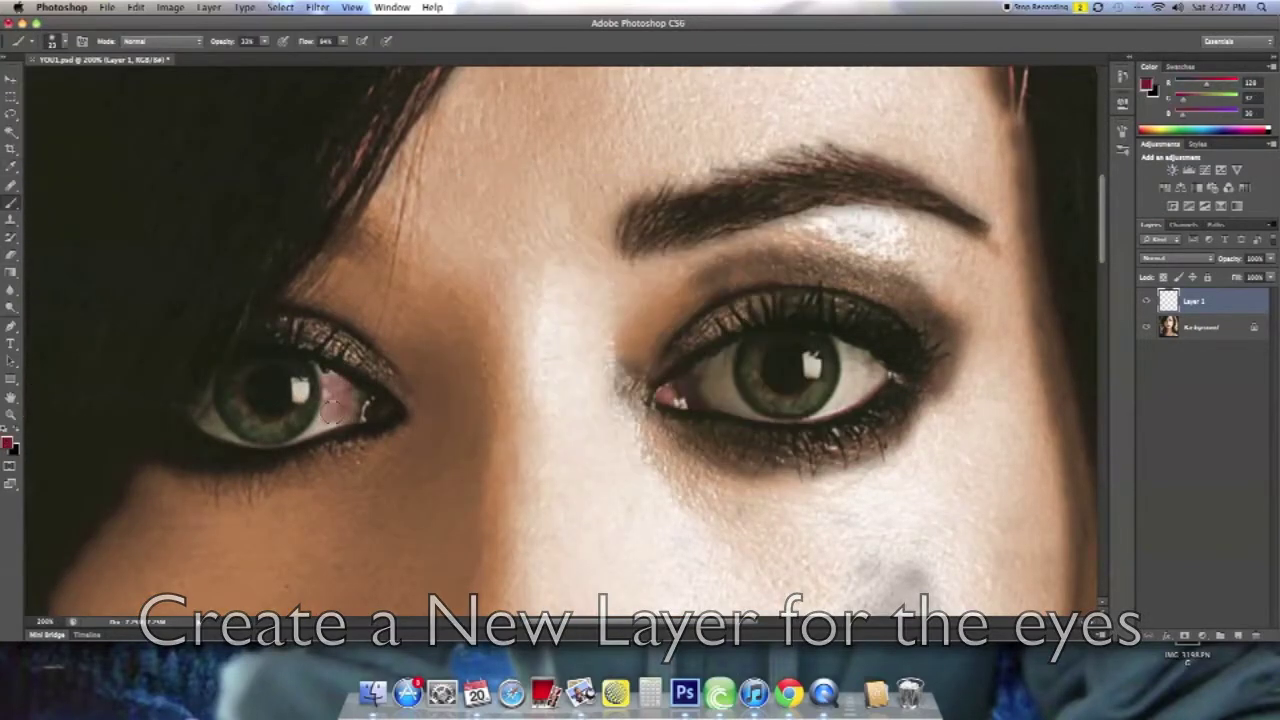
{"action": "left_click_drag", "start_coordinate": [712, 360], "coordinate": [745, 410]}
{"action": "left_click_drag", "start_coordinate": [838, 400], "coordinate": [852, 386]}
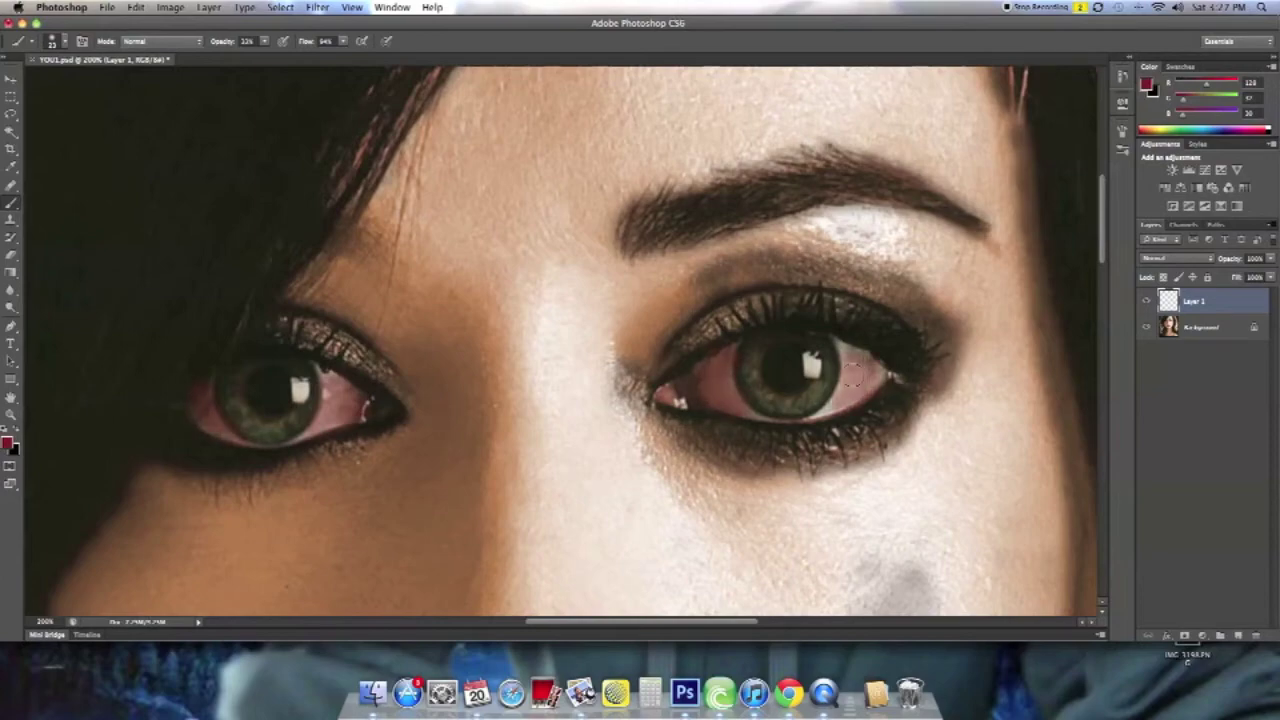
{"action": "key", "text": "super+0"}
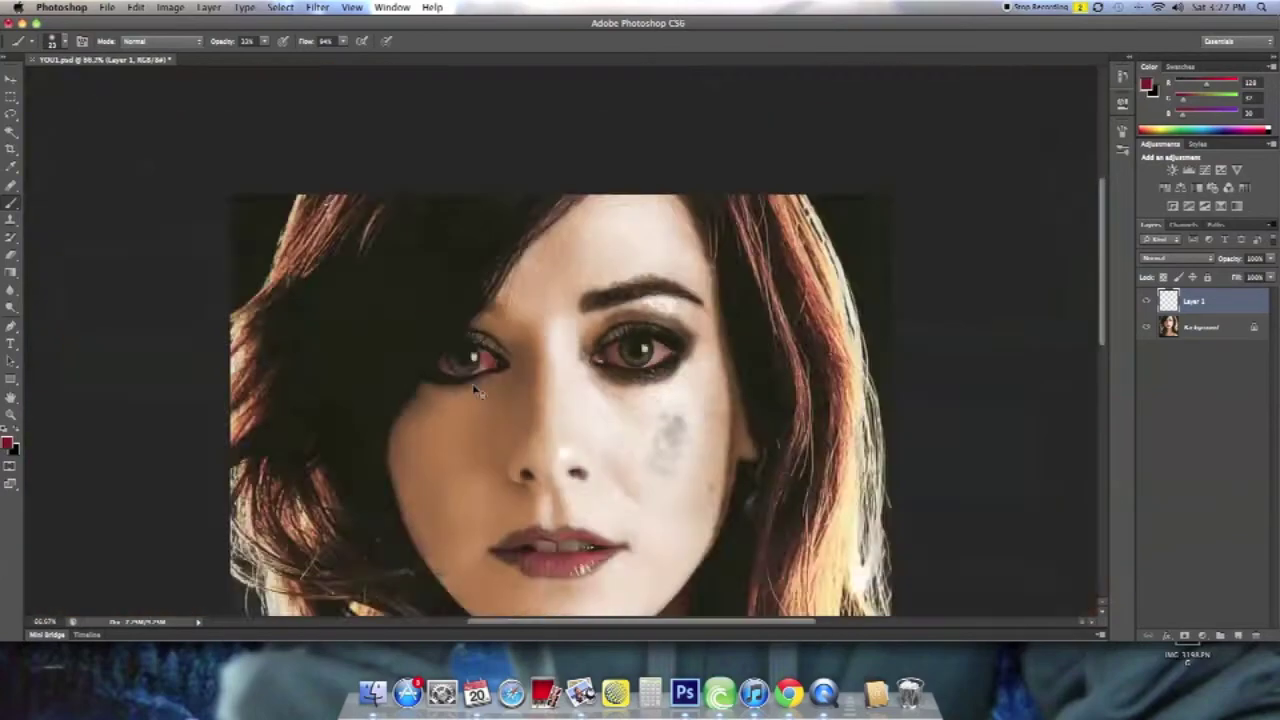
{"action": "key", "text": "super+1"}
{"action": "scroll", "coordinate": [590, 249], "scroll_direction": "up", "scroll_amount": 5}
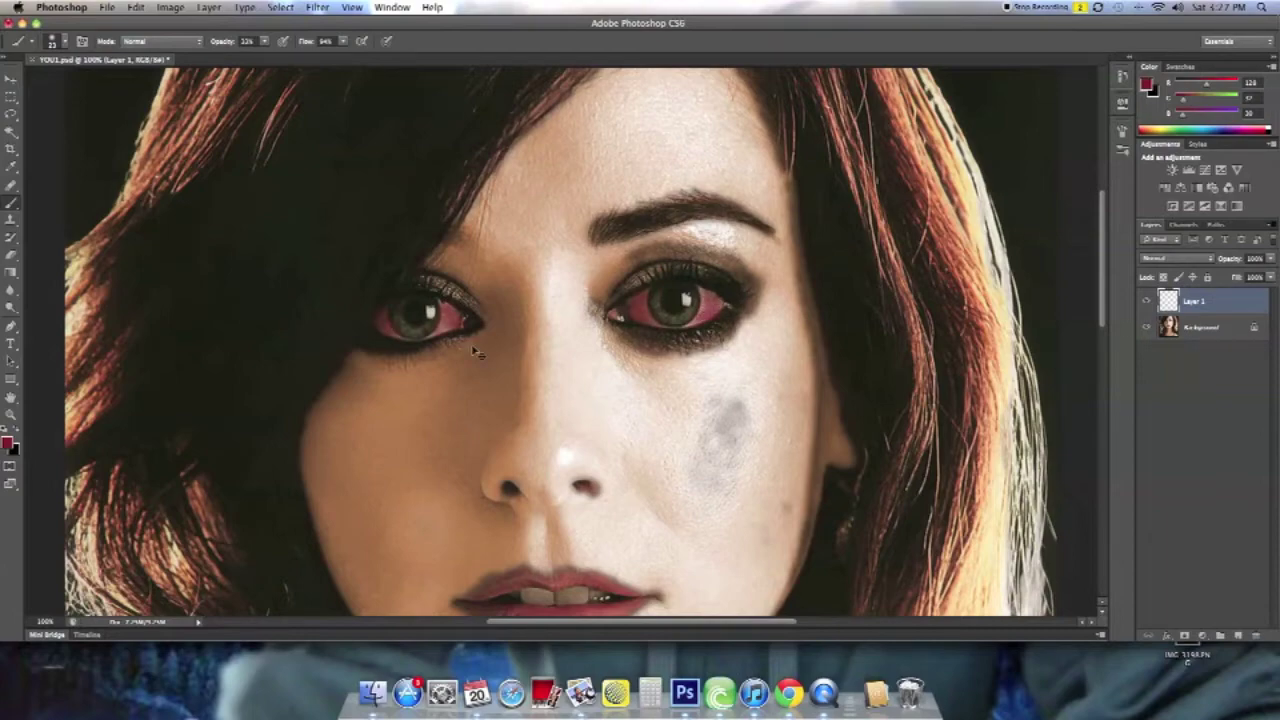
{"action": "scroll", "coordinate": [430, 262], "scroll_direction": "up", "scroll_amount": 2}
{"action": "left_click", "coordinate": [52, 41]}
{"action": "left_click", "coordinate": [343, 485]}
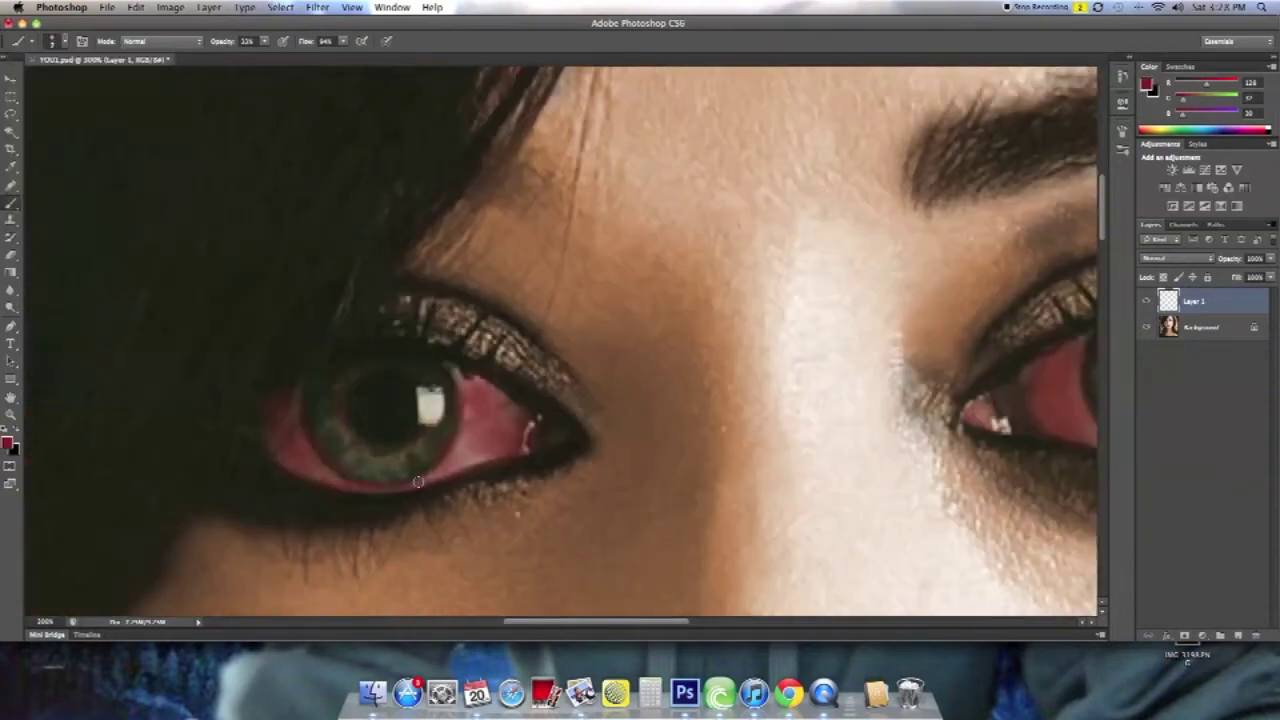
{"action": "scroll", "coordinate": [493, 391], "scroll_direction": "right", "scroll_amount": 5}
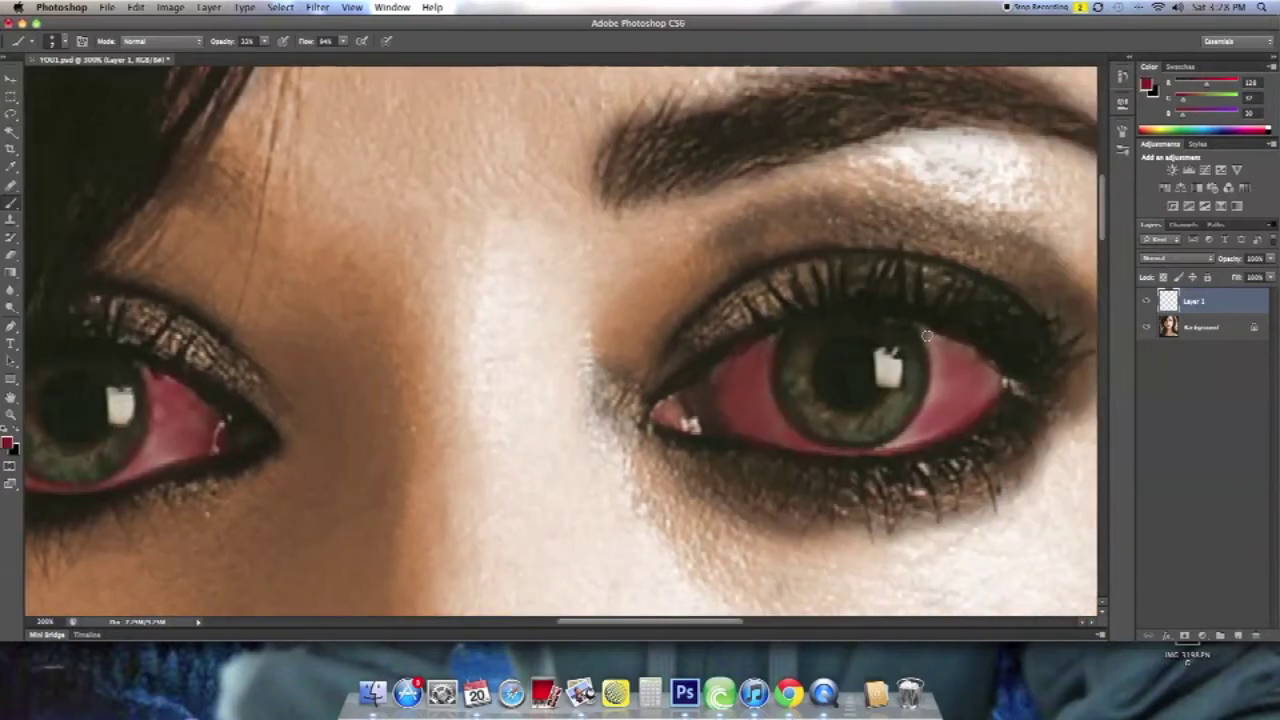
Set Layer 1's blend mode to Overlay.
{"action": "left_click", "coordinate": [1175, 258]}
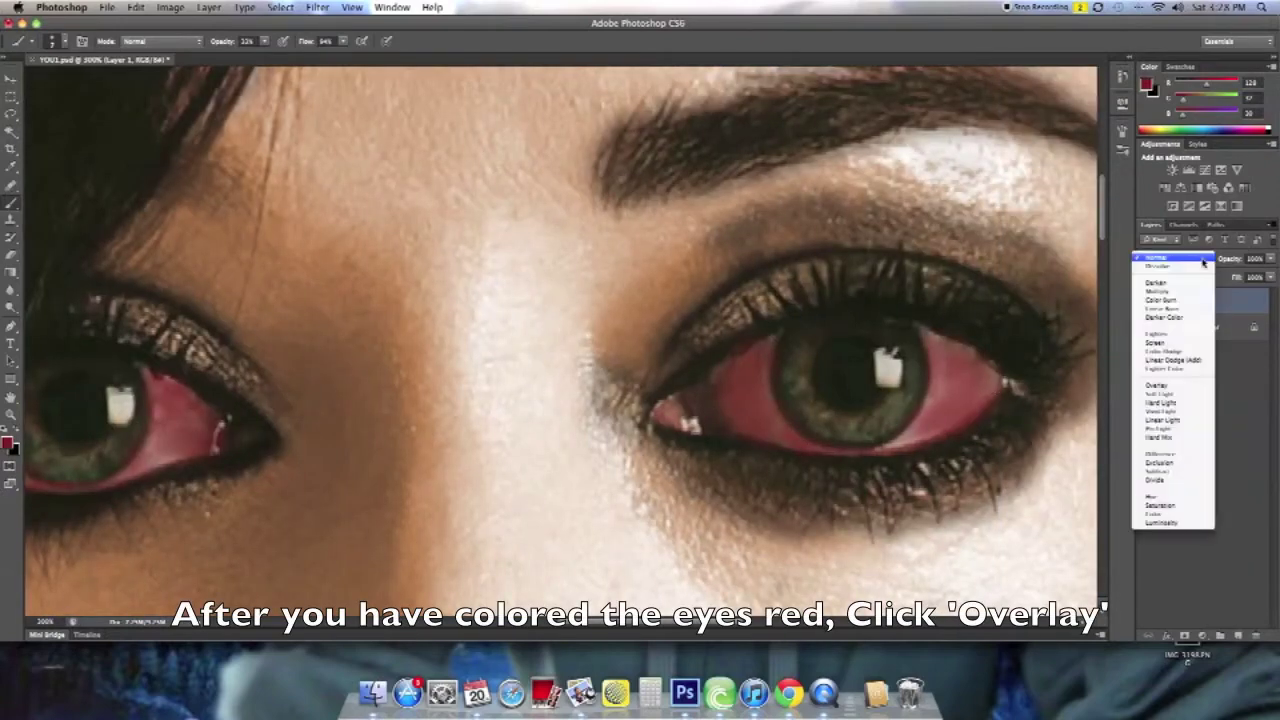
{"action": "left_click", "coordinate": [1187, 383]}
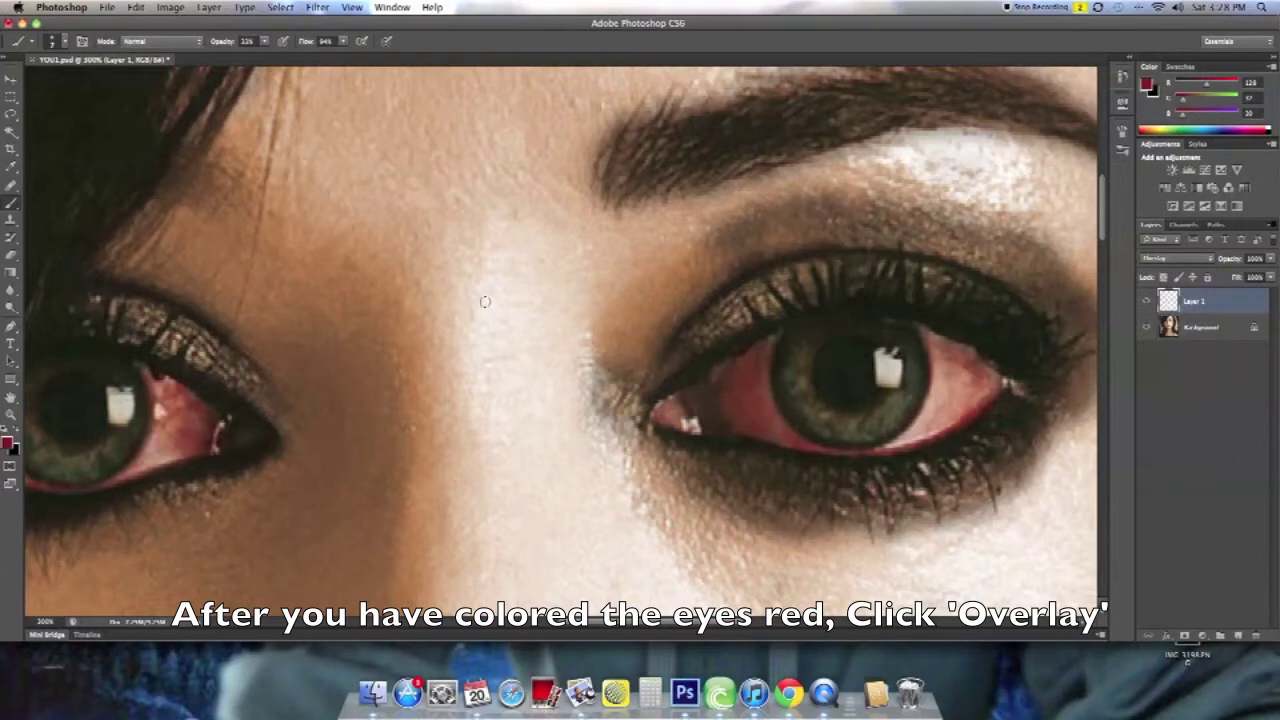
{"action": "scroll", "coordinate": [485, 301], "scroll_direction": "right", "scroll_amount": 1}
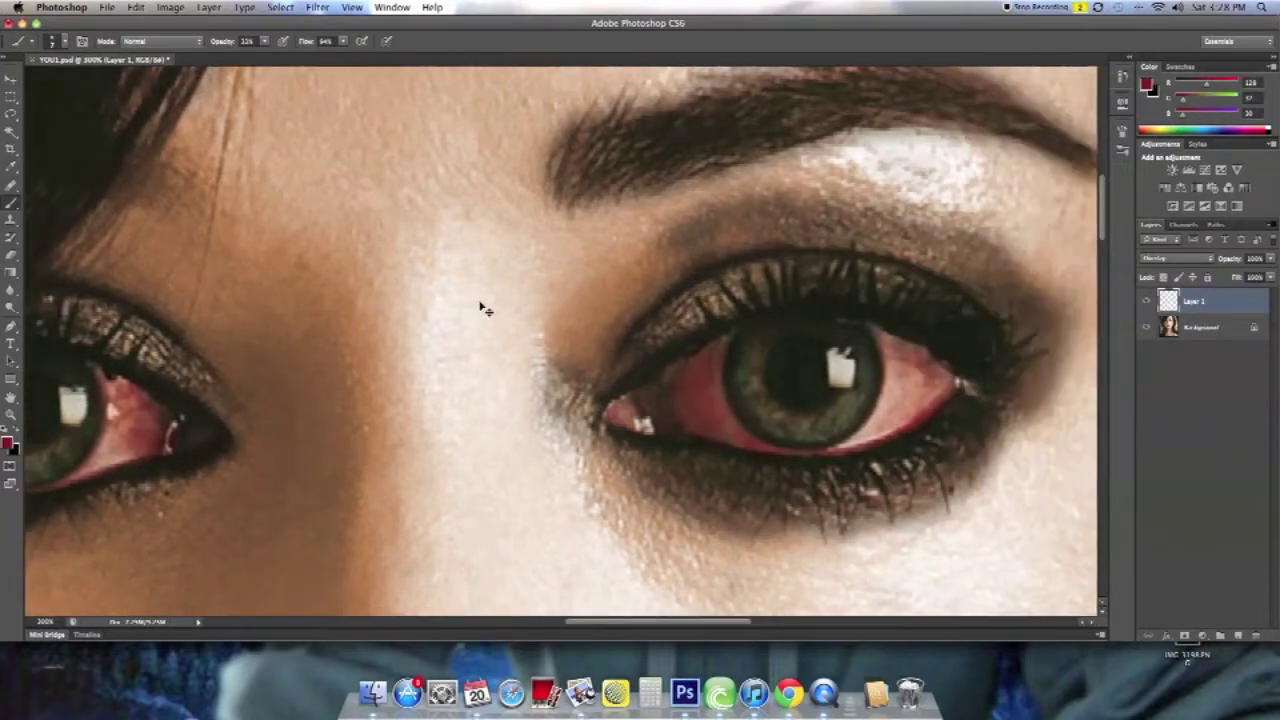
{"action": "scroll", "coordinate": [480, 308], "scroll_direction": "down", "scroll_amount": 2}
{"action": "scroll", "coordinate": [480, 305], "scroll_direction": "down", "scroll_amount": 1}
{"action": "scroll", "coordinate": [480, 302], "scroll_direction": "down", "scroll_amount": 1}
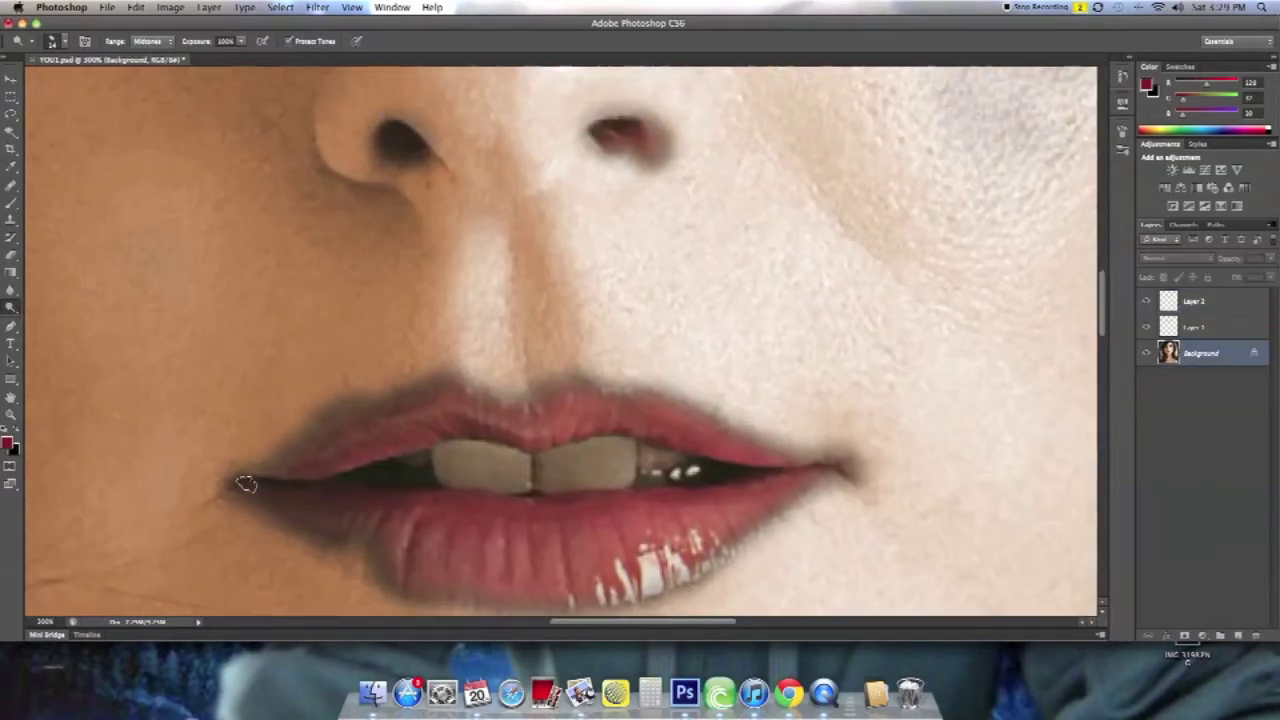
Dodge pale scar streaks outward from both mouth corners across the cheeks.
{"action": "left_click_drag", "start_coordinate": [246, 484], "coordinate": [70, 395]}
{"action": "left_click_drag", "start_coordinate": [530, 505], "coordinate": [218, 332]}
{"action": "scroll", "coordinate": [132, 290], "scroll_direction": "right", "scroll_amount": 5}
{"action": "scroll", "coordinate": [132, 290], "scroll_direction": "right", "scroll_amount": 10}
{"action": "left_click_drag", "start_coordinate": [280, 487], "coordinate": [675, 335]}
{"action": "left_click_drag", "start_coordinate": [540, 396], "coordinate": [708, 324]}
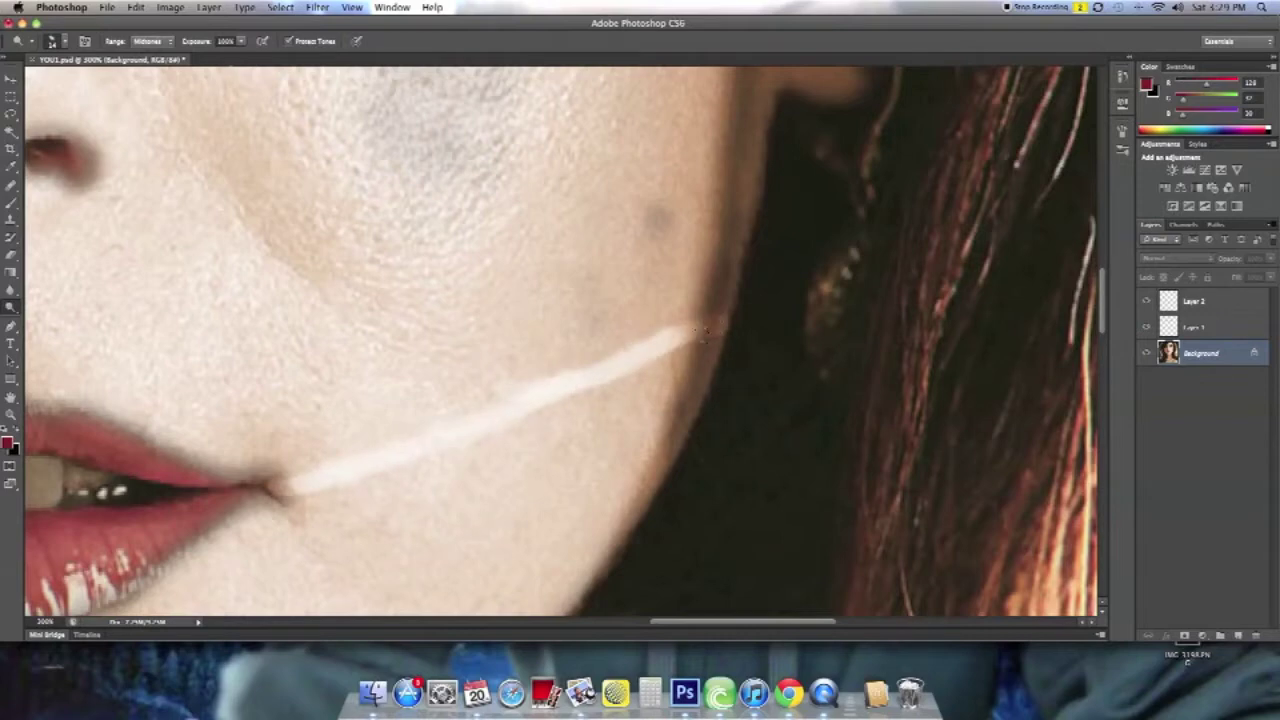
{"action": "scroll", "coordinate": [266, 457], "scroll_direction": "left", "scroll_amount": 10}
{"action": "scroll", "coordinate": [186, 400], "scroll_direction": "left", "scroll_amount": 10}
{"action": "scroll", "coordinate": [186, 400], "scroll_direction": "down", "scroll_amount": 3}
Dodge cross-stitch dabs along the left and right scars.
{"action": "left_click_drag", "start_coordinate": [486, 343], "coordinate": [470, 366]}
{"action": "left_click_drag", "start_coordinate": [438, 312], "coordinate": [418, 342]}
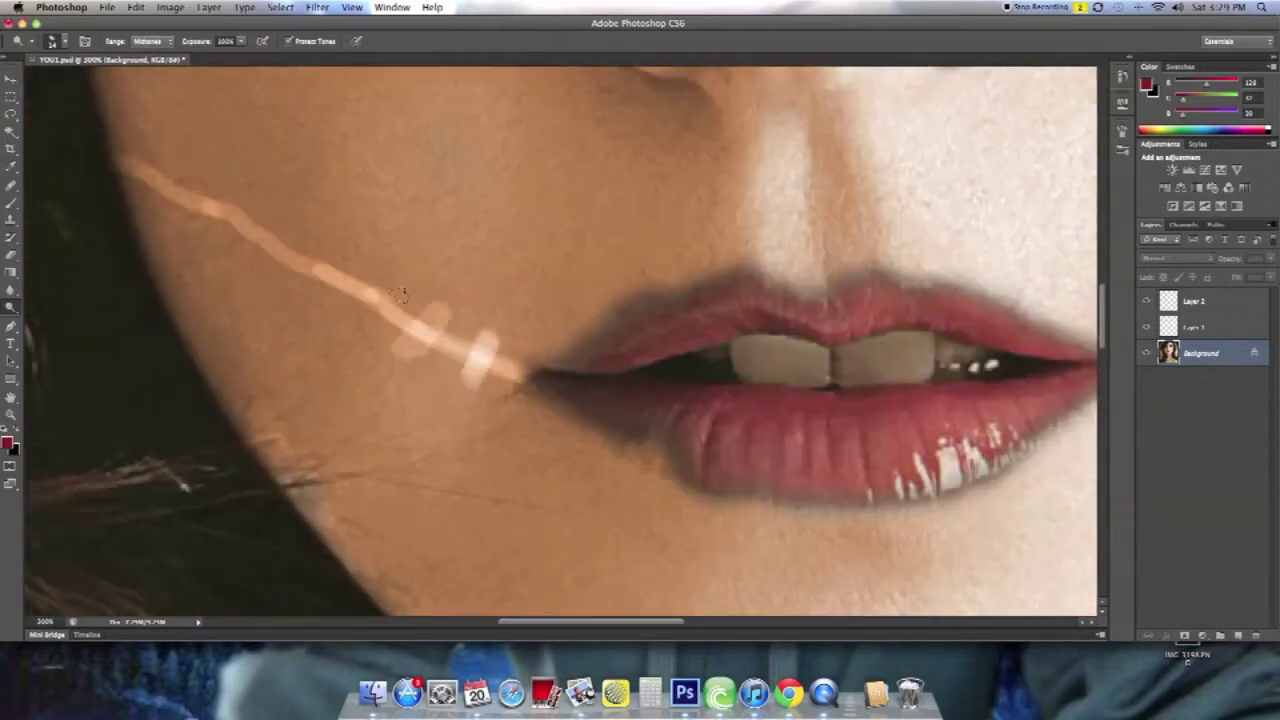
{"action": "left_click_drag", "start_coordinate": [362, 268], "coordinate": [344, 298]}
{"action": "left_click_drag", "start_coordinate": [304, 234], "coordinate": [286, 262]}
{"action": "left_click_drag", "start_coordinate": [254, 206], "coordinate": [236, 236]}
{"action": "left_click_drag", "start_coordinate": [204, 178], "coordinate": [186, 208]}
{"action": "scroll", "coordinate": [148, 158], "scroll_direction": "right", "scroll_amount": 10}
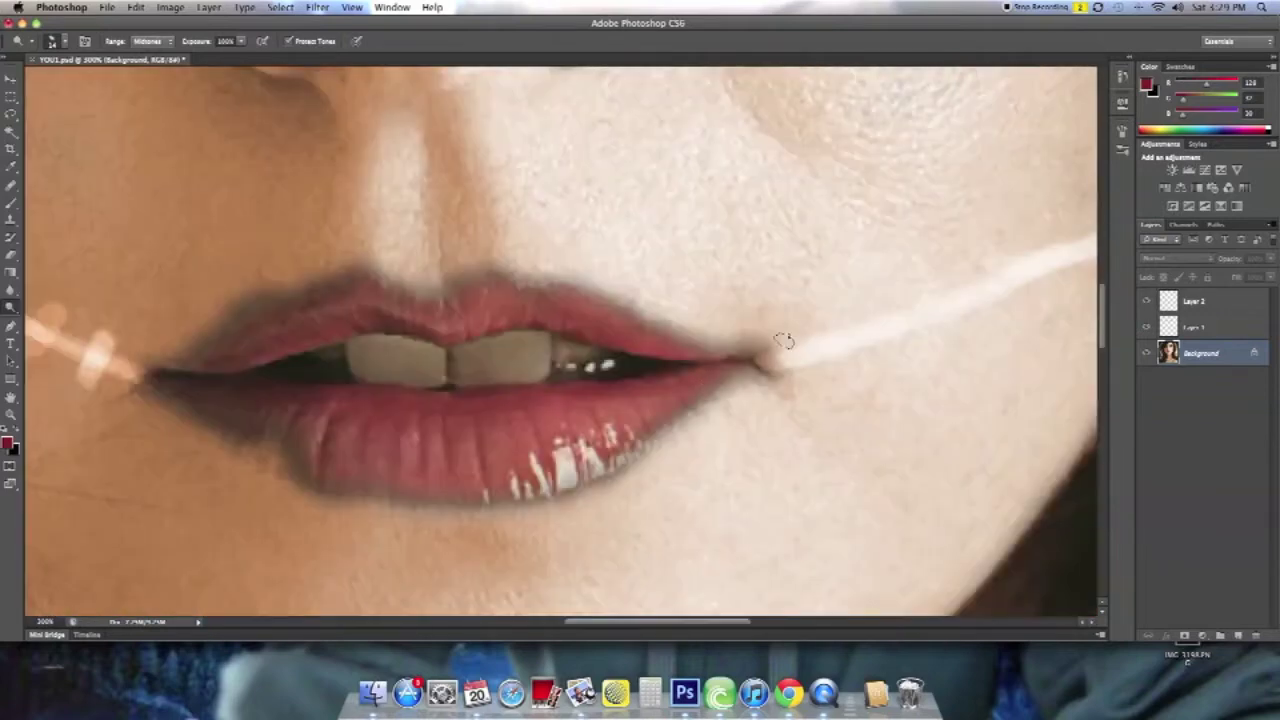
{"action": "left_click_drag", "start_coordinate": [985, 245], "coordinate": [1005, 290]}
{"action": "scroll", "coordinate": [851, 246], "scroll_direction": "right", "scroll_amount": 5}
{"action": "left_click_drag", "start_coordinate": [850, 230], "coordinate": [866, 262]}
{"action": "left_click_drag", "start_coordinate": [908, 212], "coordinate": [929, 263]}
{"action": "left_click_drag", "start_coordinate": [985, 172], "coordinate": [1000, 200]}
Burn the edges of both scars darker so they look cut into the skin.
{"action": "key", "text": "super+minus"}
{"action": "key", "text": "super+minus"}
{"action": "key", "text": "super+minus"}
{"action": "key", "text": "super+plus"}
{"action": "key", "text": "super+plus"}
{"action": "key", "text": "super+plus"}
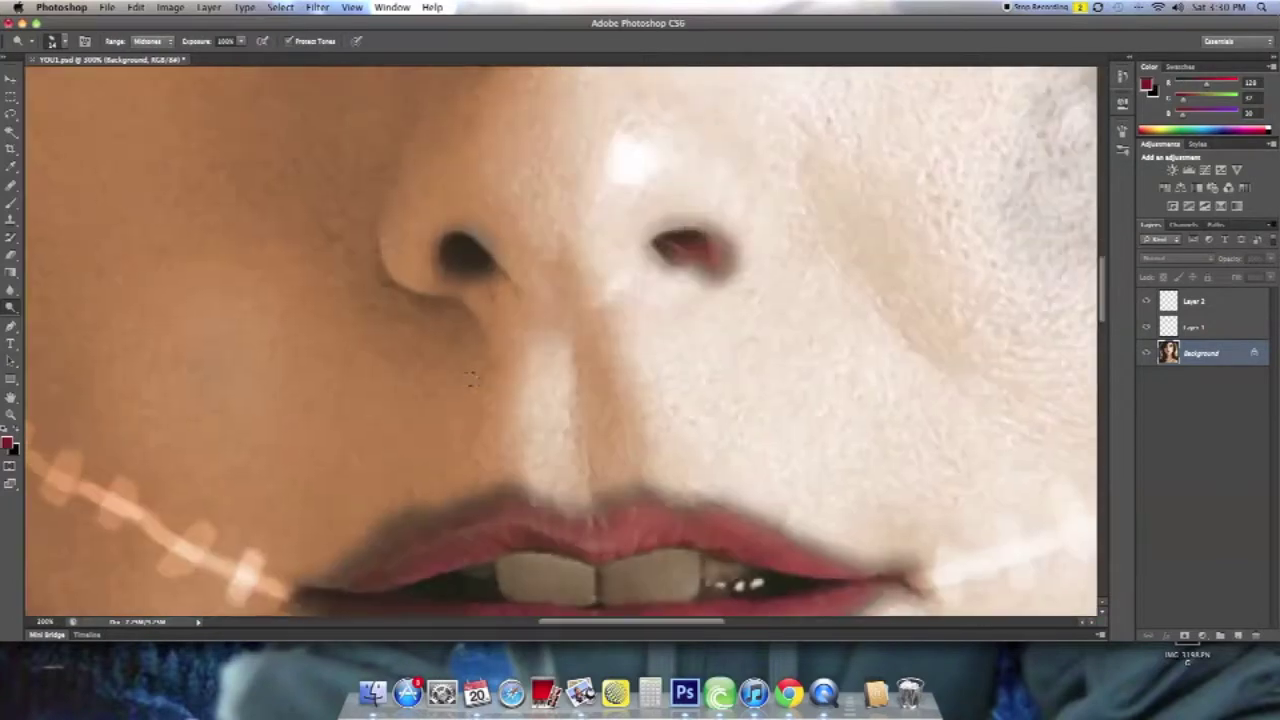
{"action": "scroll", "coordinate": [80, 208], "scroll_direction": "left", "scroll_amount": 5}
{"action": "scroll", "coordinate": [80, 208], "scroll_direction": "down", "scroll_amount": 3}
{"action": "left_click_drag", "start_coordinate": [81, 208], "coordinate": [155, 232]}
{"action": "mouse_move", "coordinate": [241, 302]}
{"action": "left_mouse_down"}
{"action": "mouse_move", "coordinate": [427, 390]}
{"action": "mouse_move", "coordinate": [318, 362]}
{"action": "mouse_move", "coordinate": [92, 240]}
{"action": "left_mouse_up"}
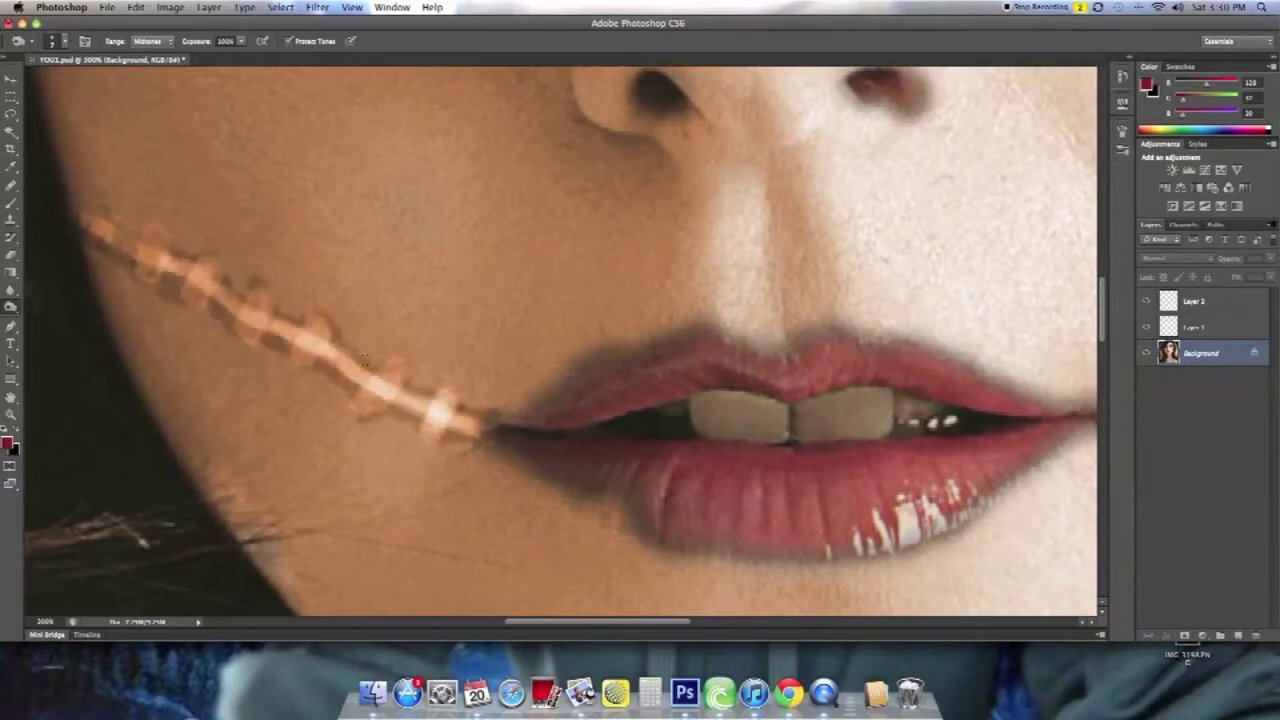
{"action": "left_click_drag", "start_coordinate": [356, 360], "coordinate": [443, 441]}
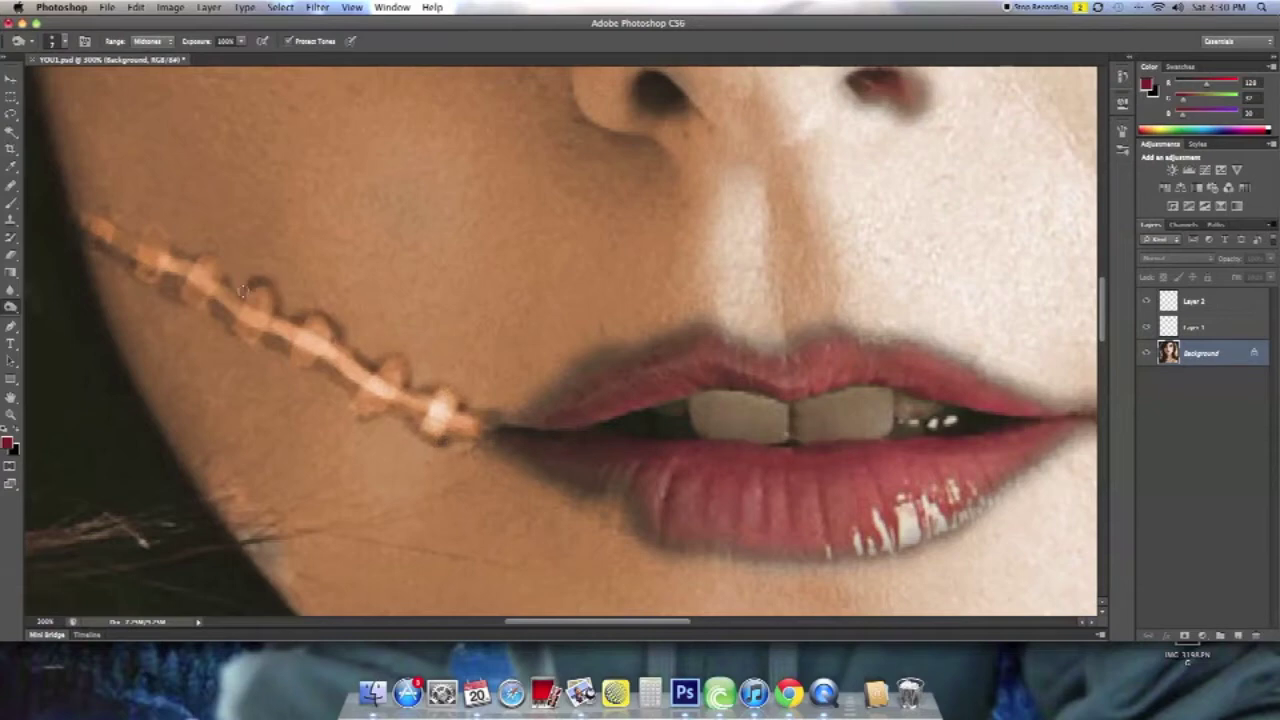
{"action": "scroll", "coordinate": [752, 409], "scroll_direction": "right", "scroll_amount": 5}
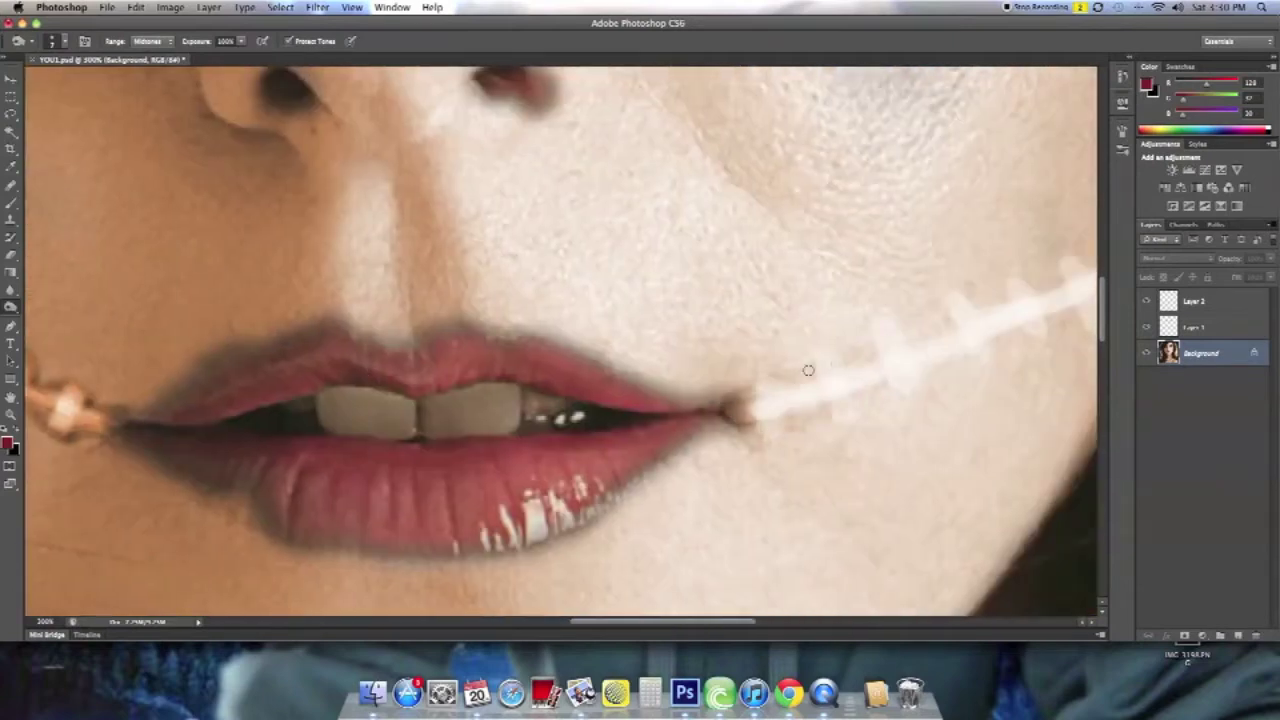
{"action": "mouse_move", "coordinate": [855, 391]}
{"action": "left_mouse_down"}
{"action": "mouse_move", "coordinate": [980, 354]}
{"action": "mouse_move", "coordinate": [969, 297]}
{"action": "mouse_move", "coordinate": [1050, 275]}
{"action": "left_mouse_up"}
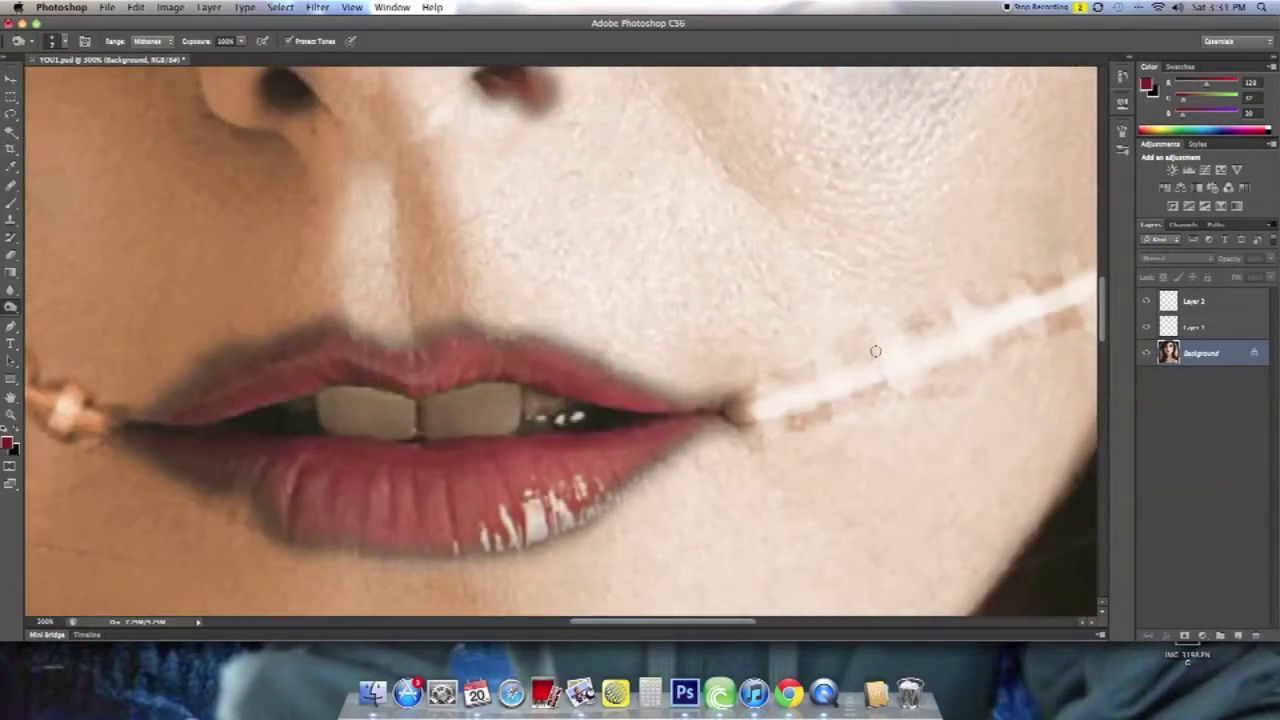
{"action": "scroll", "coordinate": [934, 265], "scroll_direction": "right", "scroll_amount": 2}
{"action": "left_click_drag", "start_coordinate": [934, 265], "coordinate": [712, 345]}
{"action": "left_click_drag", "start_coordinate": [620, 398], "coordinate": [783, 333]}
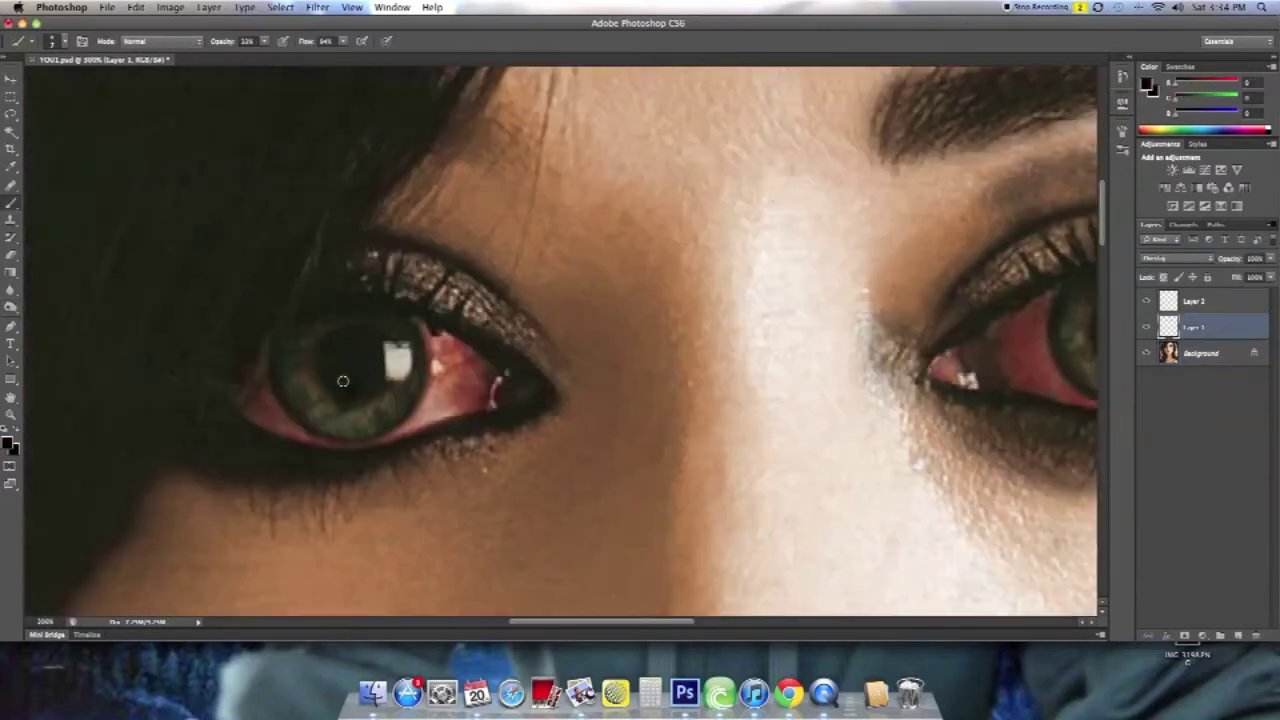
Paint both irises solid black with the brush at 100% opacity.
{"action": "type", "text": "100"}
{"action": "mouse_move", "coordinate": [345, 345]}
{"action": "left_mouse_down"}
{"action": "mouse_move", "coordinate": [283, 388]}
{"action": "mouse_move", "coordinate": [362, 319]}
{"action": "left_mouse_up"}
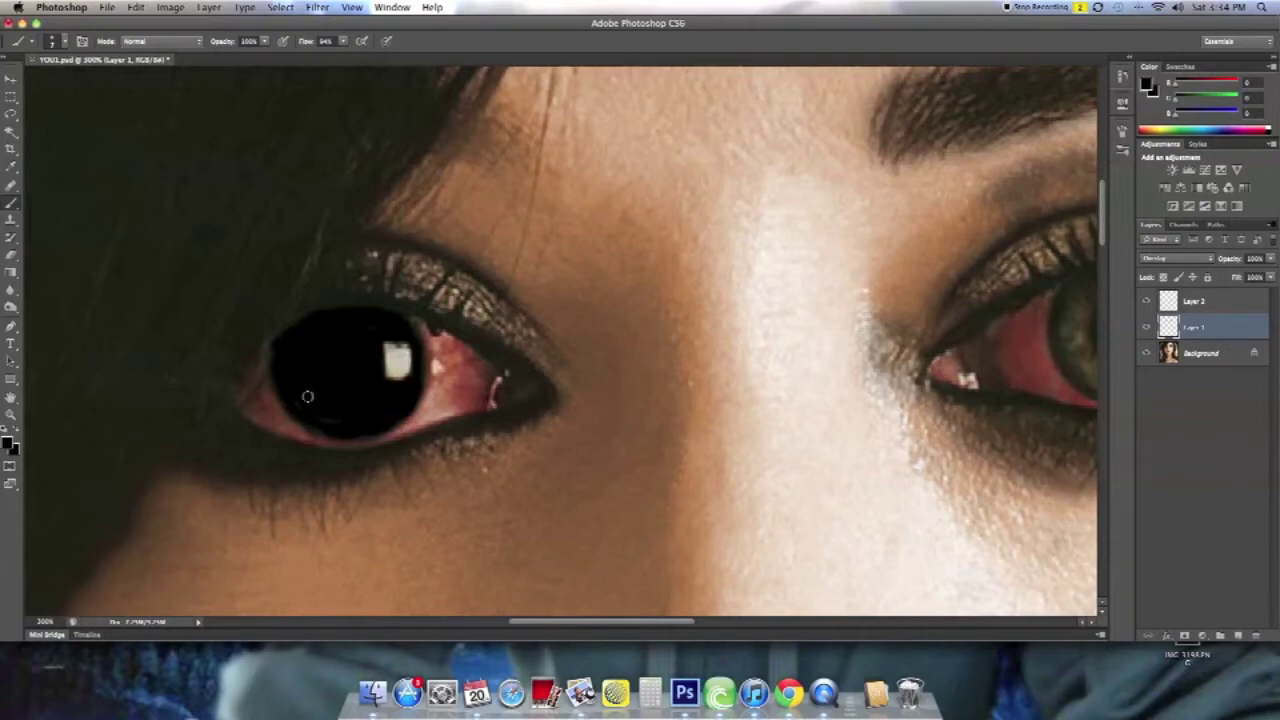
{"action": "scroll", "coordinate": [307, 397], "scroll_direction": "right", "scroll_amount": 5}
{"action": "scroll", "coordinate": [450, 380], "scroll_direction": "right", "scroll_amount": 5}
{"action": "left_click_drag", "start_coordinate": [608, 318], "coordinate": [565, 354]}
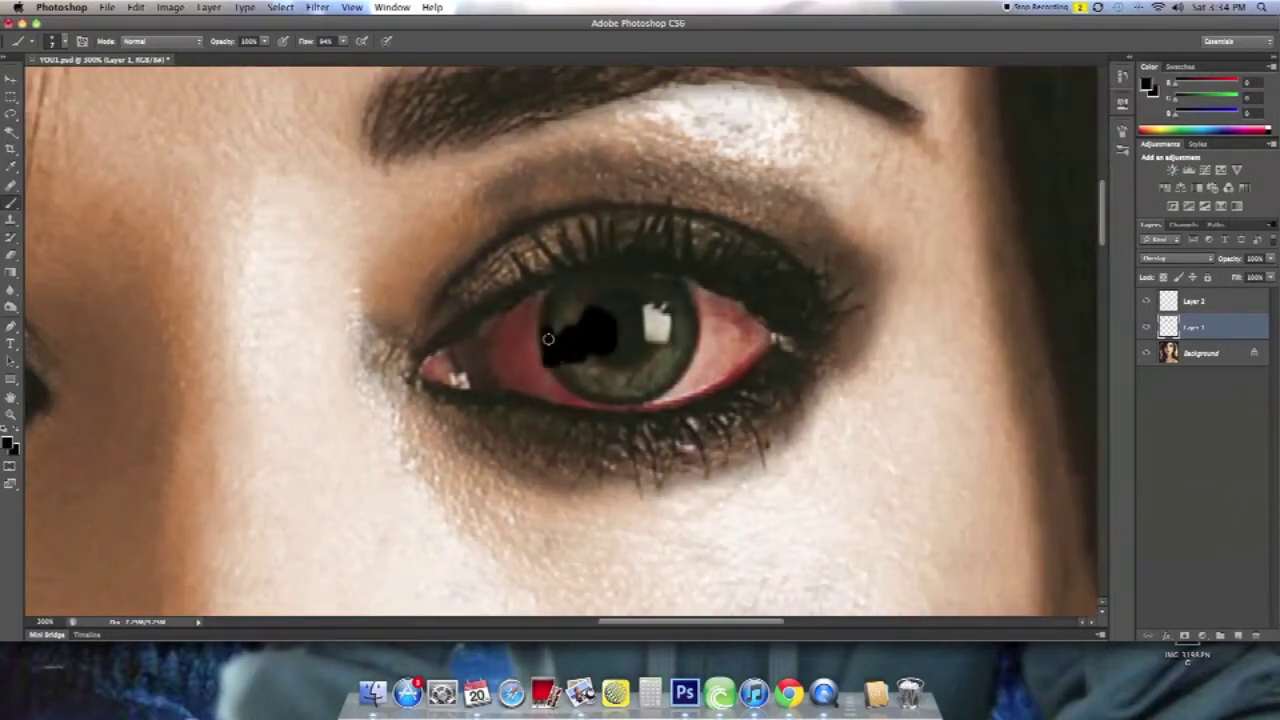
{"action": "mouse_move", "coordinate": [640, 391]}
{"action": "left_mouse_down"}
{"action": "mouse_move", "coordinate": [571, 371]}
{"action": "mouse_move", "coordinate": [657, 361]}
{"action": "left_mouse_up"}
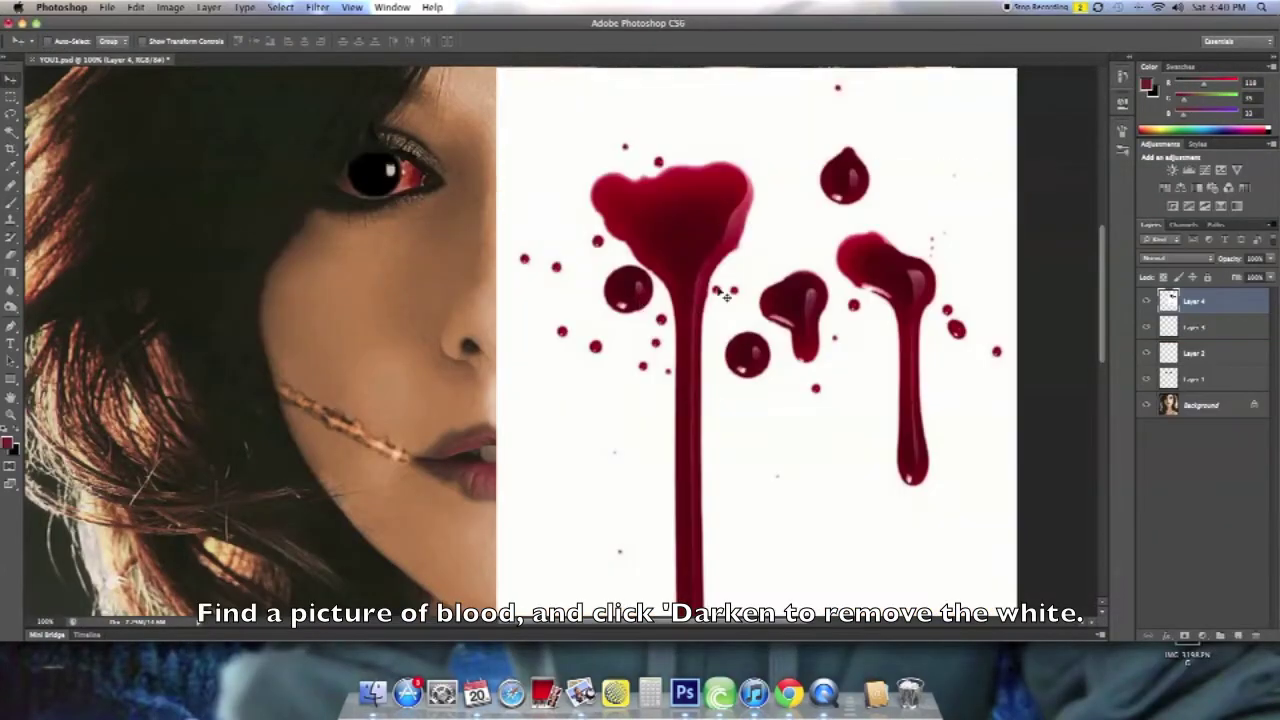
Blend the blood picture in Darken mode and scale it onto the lower lip.
{"action": "key", "text": "ctrl+t"}
{"action": "left_click_drag", "start_coordinate": [777, 540], "coordinate": [580, 343]}
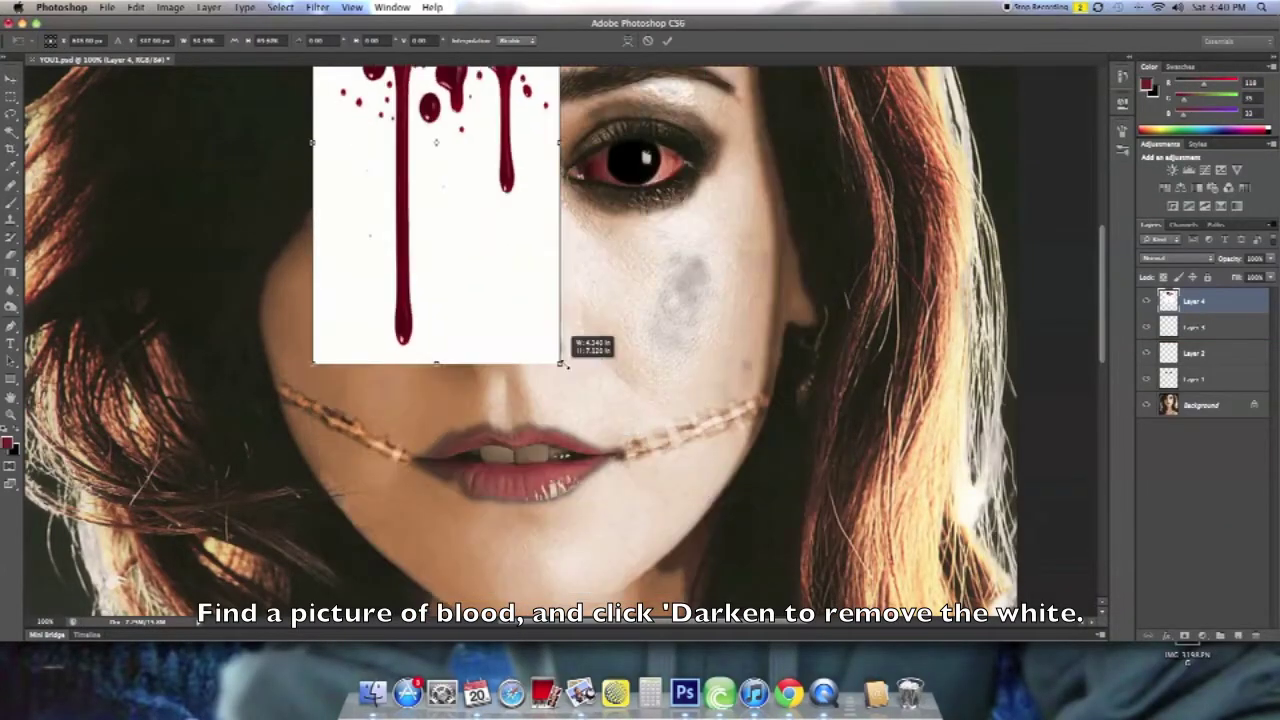
{"action": "left_click", "coordinate": [1175, 258]}
{"action": "left_click", "coordinate": [1165, 318]}
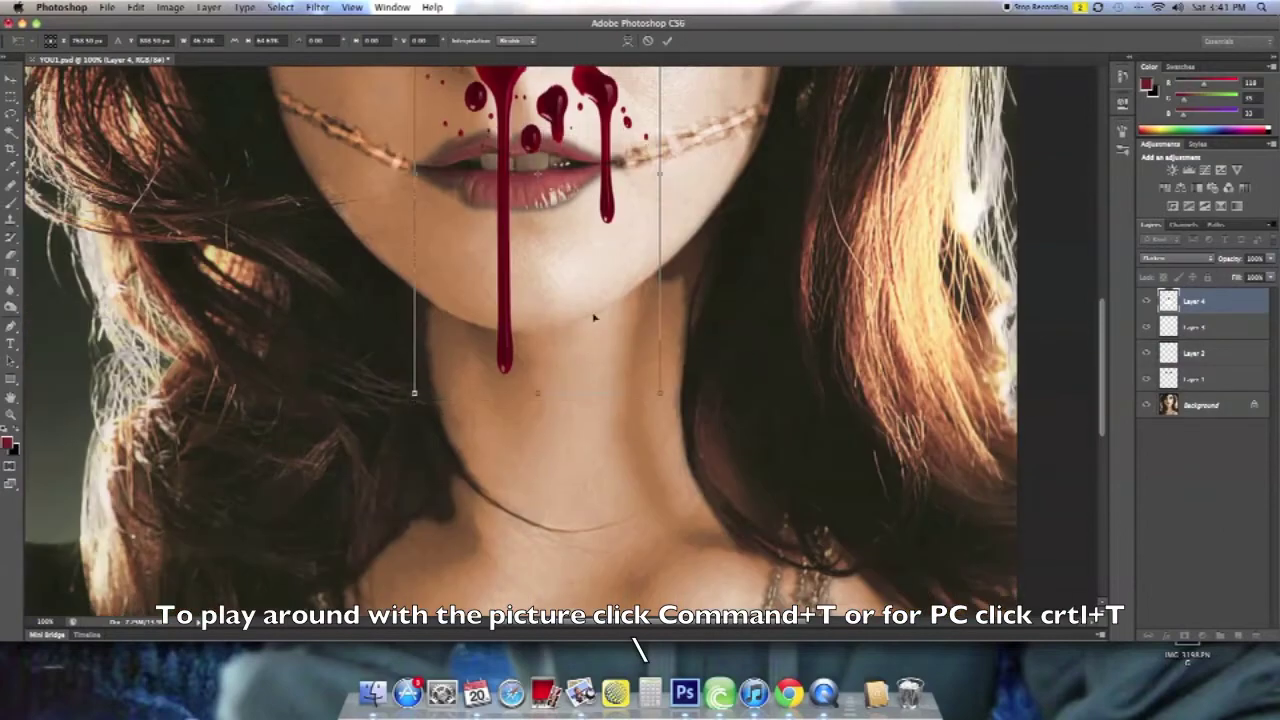
{"action": "left_click_drag", "start_coordinate": [663, 476], "coordinate": [586, 243]}
{"action": "left_click_drag", "start_coordinate": [520, 170], "coordinate": [560, 215]}
{"action": "mouse_move", "coordinate": [620, 300]}
{"action": "left_mouse_down"}
{"action": "mouse_move", "coordinate": [630, 322]}
{"action": "mouse_move", "coordinate": [629, 286]}
{"action": "left_mouse_up"}
{"action": "scroll", "coordinate": [578, 321], "scroll_direction": "up", "scroll_amount": 3}
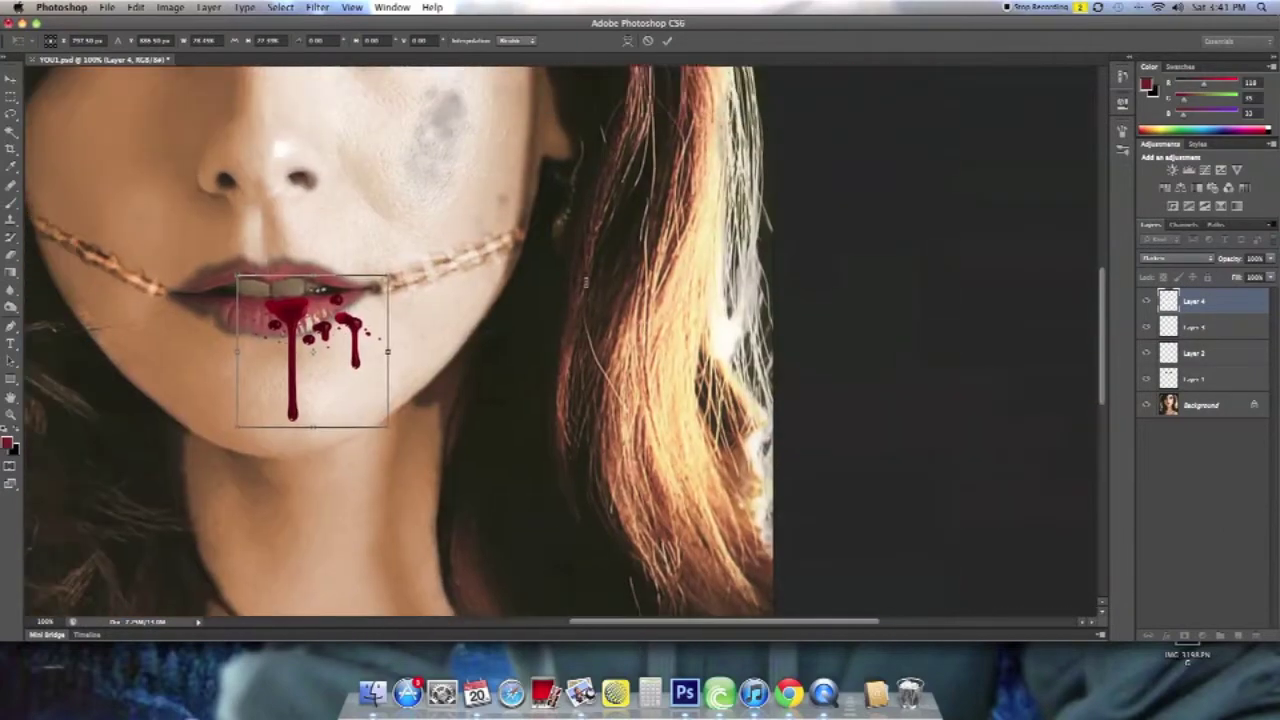
{"action": "left_click_drag", "start_coordinate": [578, 321], "coordinate": [568, 300]}
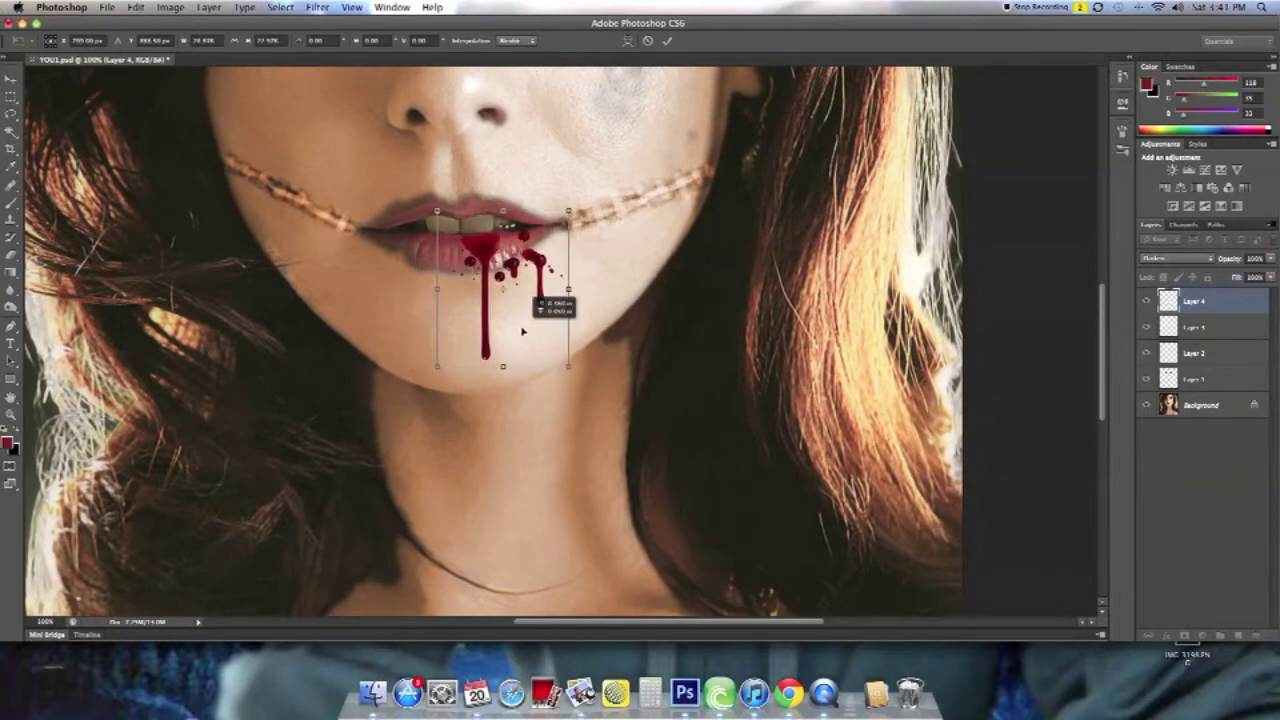
{"action": "key", "text": "v"}
{"action": "key", "text": "Return"}
Erase the extra blood drops around the mouth, leaving one central drip.
{"action": "key", "text": "super+plus"}
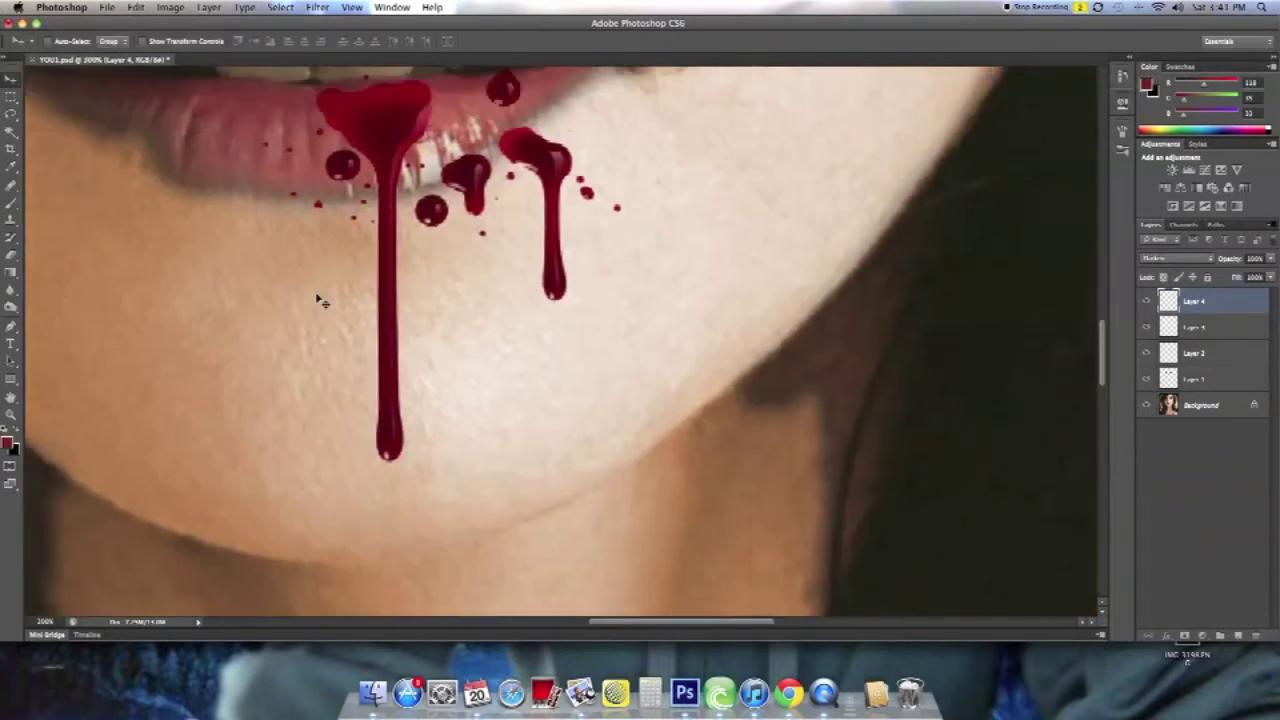
{"action": "key", "text": "b"}
{"action": "left_click_drag", "start_coordinate": [528, 222], "coordinate": [435, 200]}
{"action": "mouse_move", "coordinate": [500, 90]}
{"action": "left_mouse_down"}
{"action": "mouse_move", "coordinate": [271, 251]}
{"action": "mouse_move", "coordinate": [340, 165]}
{"action": "left_mouse_up"}
{"action": "left_click_drag", "start_coordinate": [370, 210], "coordinate": [328, 215]}
{"action": "left_click", "coordinate": [52, 41]}
{"action": "left_click_drag", "start_coordinate": [100, 77], "coordinate": [60, 77]}
{"action": "key", "text": "Return"}
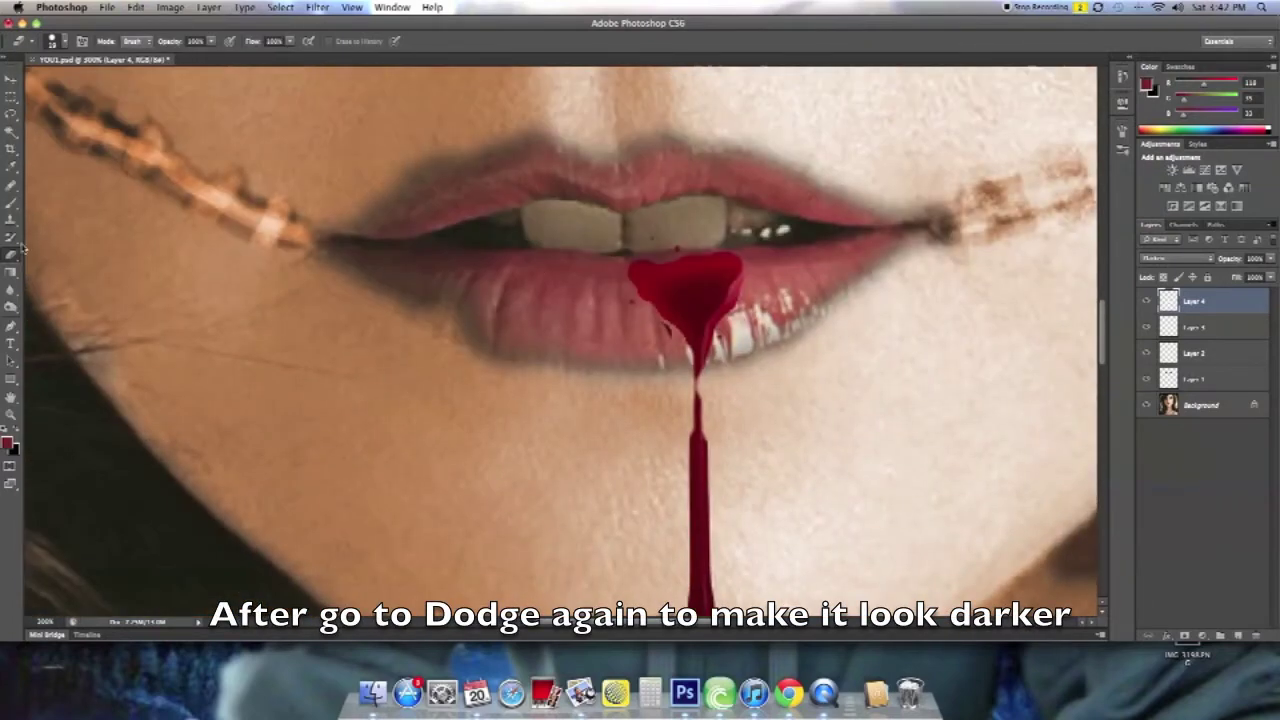
Select the Dodge tool and open the blood splatter picture.
{"action": "right_click", "coordinate": [10, 306]}
{"action": "left_click", "coordinate": [55, 294]}
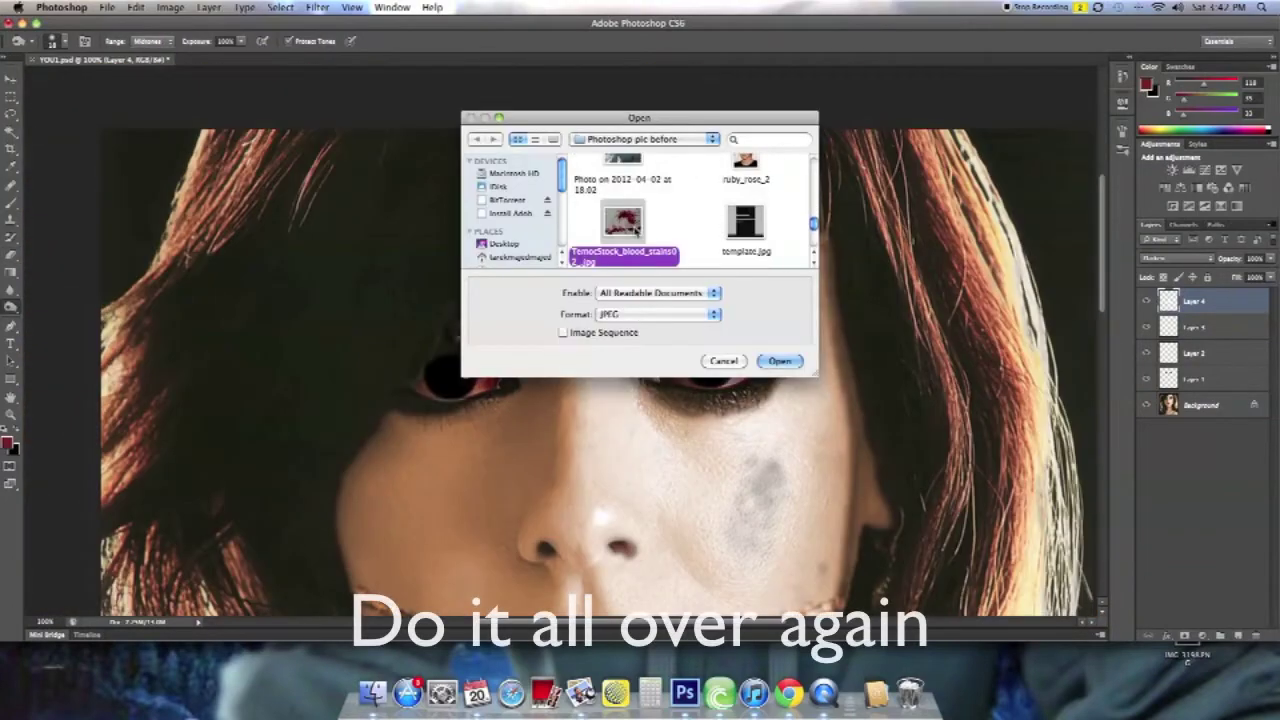
{"action": "double_click", "coordinate": [634, 228]}
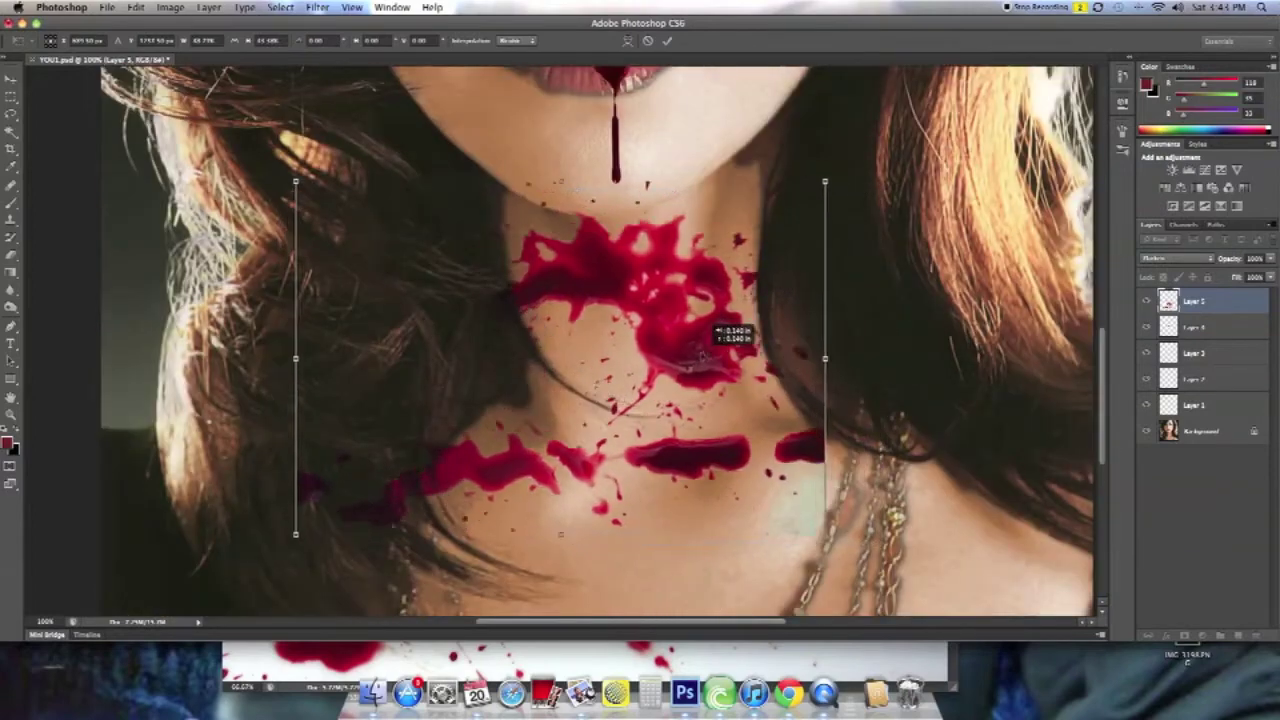
Move and reshape the blood splatter onto the front of the neck.
{"action": "left_click_drag", "start_coordinate": [728, 343], "coordinate": [734, 321]}
{"action": "key", "text": "v"}
{"action": "left_click", "coordinate": [748, 237]}
Erase the splatter's lower band across the collarbone.
{"action": "key", "text": "e"}
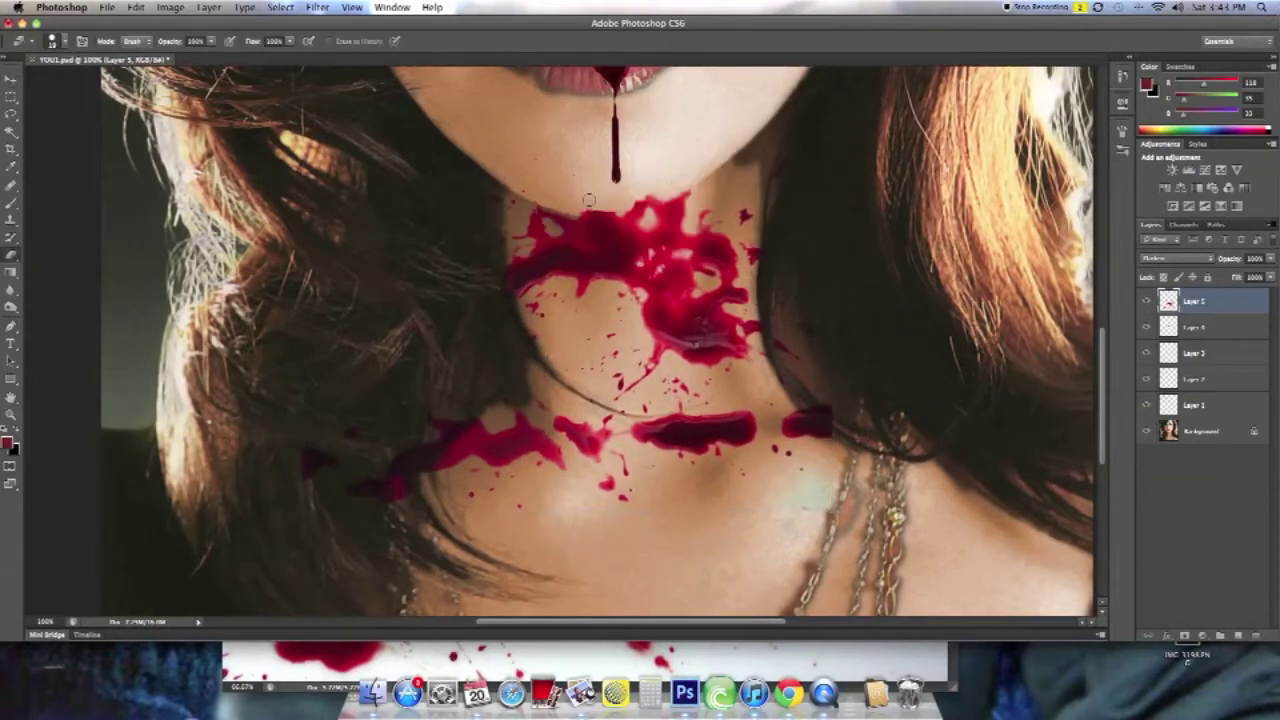
{"action": "mouse_move", "coordinate": [350, 480]}
{"action": "left_mouse_down"}
{"action": "mouse_move", "coordinate": [480, 432]}
{"action": "mouse_move", "coordinate": [733, 427]}
{"action": "left_mouse_up"}
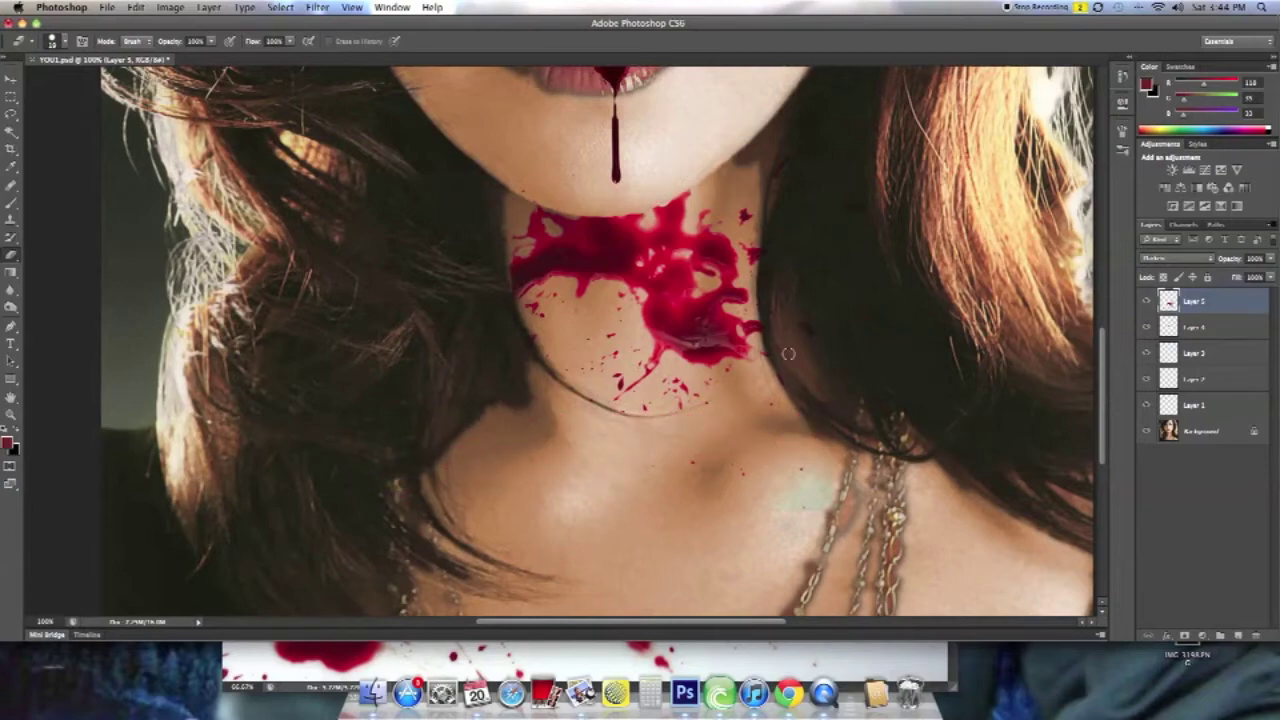
{"action": "scroll", "coordinate": [788, 353], "scroll_direction": "up", "scroll_amount": 3}
{"action": "left_click", "coordinate": [12, 307]}
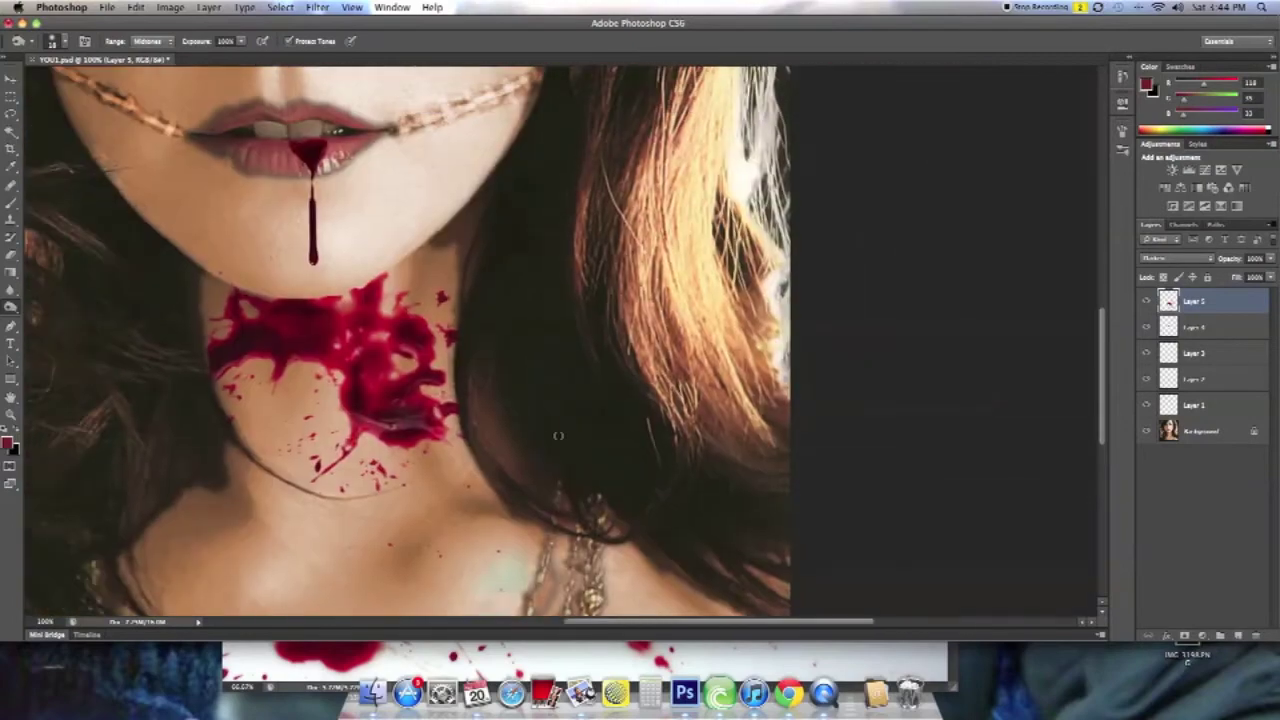
{"action": "scroll", "coordinate": [551, 424], "scroll_direction": "up", "scroll_amount": 5}
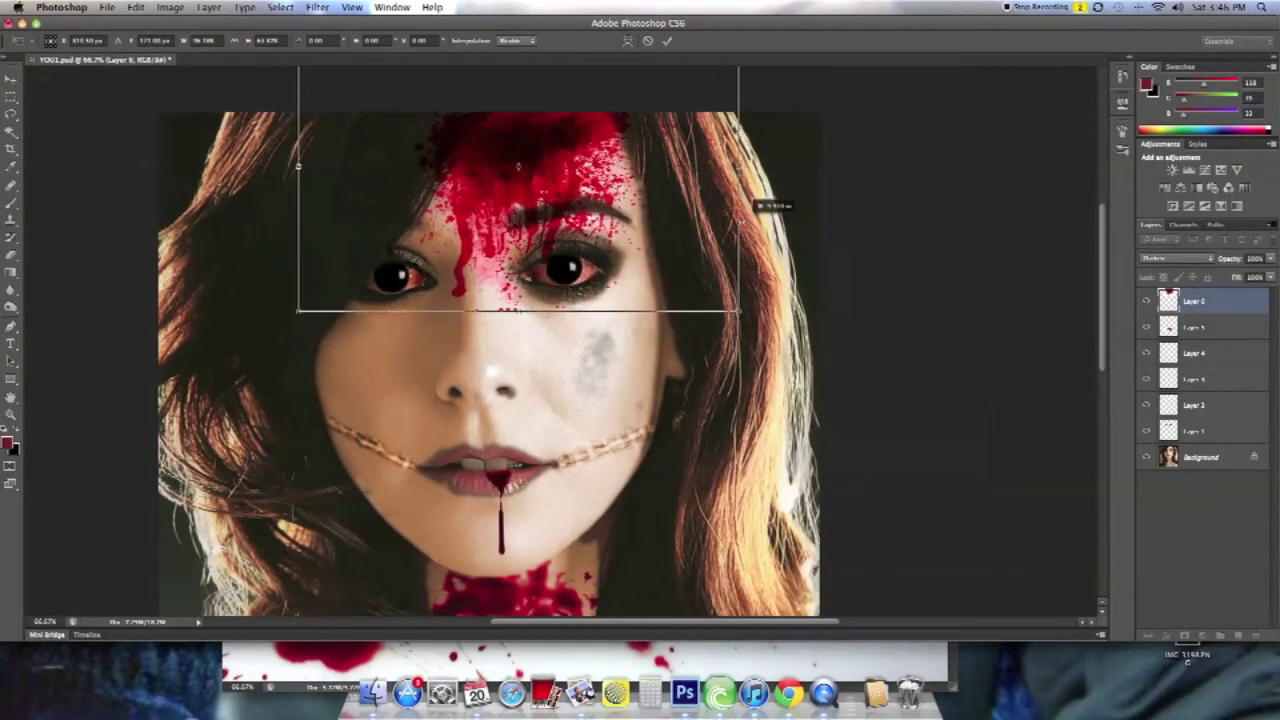
Darken the forehead blood drip, then paint a dark-red stroke along the lower lip.
{"action": "left_click_drag", "start_coordinate": [426, 127], "coordinate": [462, 124]}
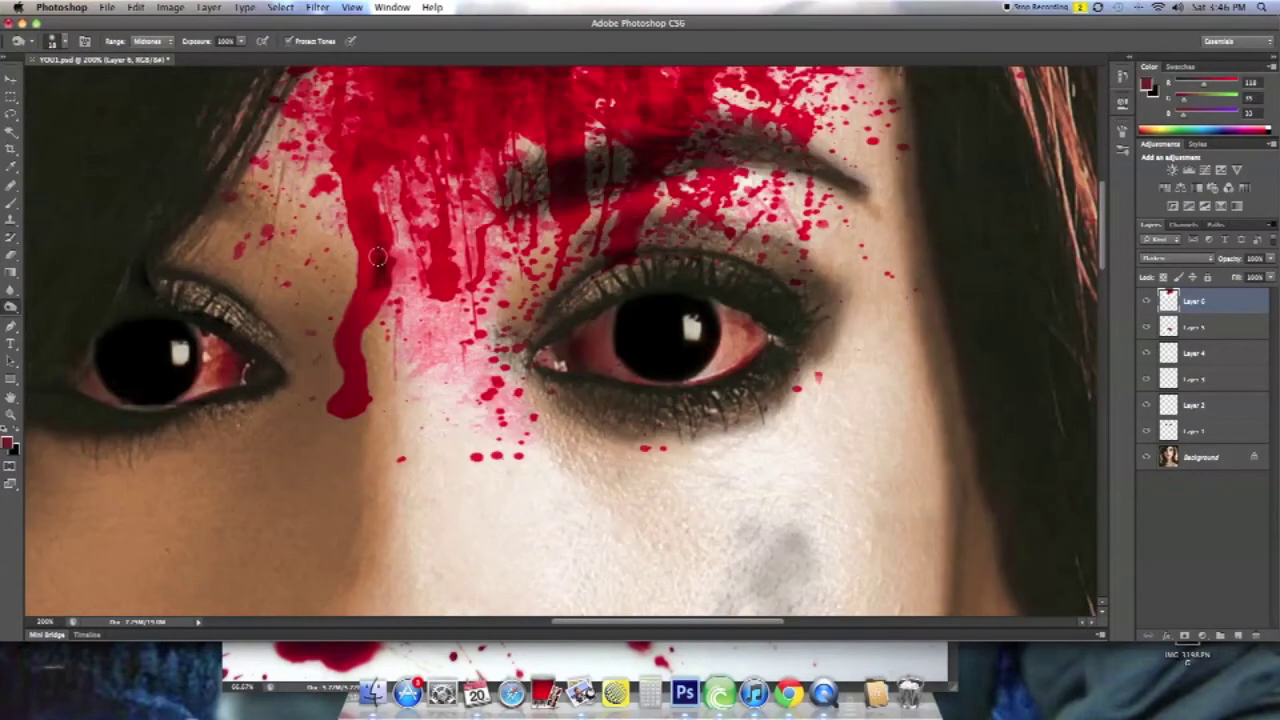
{"action": "mouse_move", "coordinate": [378, 257]}
{"action": "left_mouse_down"}
{"action": "mouse_move", "coordinate": [352, 390]}
{"action": "mouse_move", "coordinate": [360, 180]}
{"action": "mouse_move", "coordinate": [580, 110]}
{"action": "left_mouse_up"}
{"action": "mouse_move", "coordinate": [540, 235]}
{"action": "left_mouse_down"}
{"action": "mouse_move", "coordinate": [626, 155]}
{"action": "mouse_move", "coordinate": [800, 212]}
{"action": "mouse_move", "coordinate": [520, 260]}
{"action": "mouse_move", "coordinate": [495, 410]}
{"action": "left_mouse_up"}
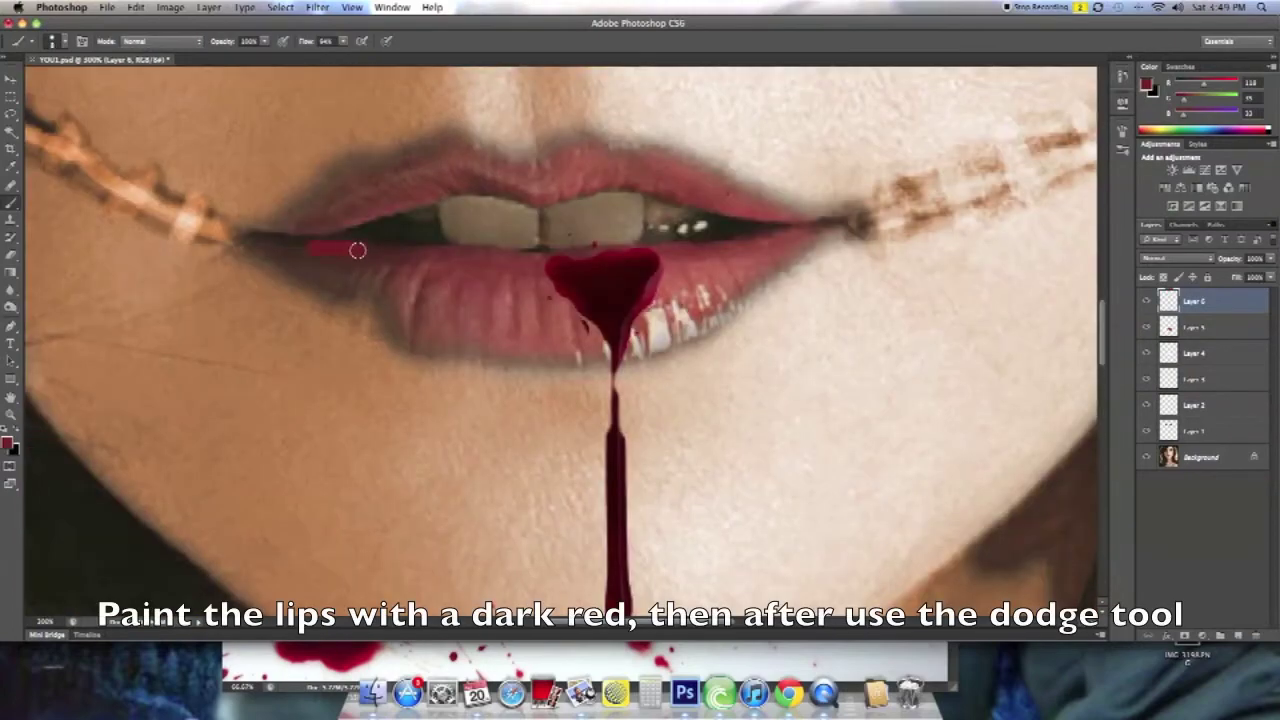
{"action": "mouse_move", "coordinate": [358, 250]}
{"action": "left_mouse_down"}
{"action": "mouse_move", "coordinate": [474, 257]}
{"action": "mouse_move", "coordinate": [443, 271]}
{"action": "mouse_move", "coordinate": [560, 271]}
{"action": "mouse_move", "coordinate": [789, 243]}
{"action": "left_mouse_up"}
Move the mouth drip layer to the top and burn the red lip stroke darker.
{"action": "left_click", "coordinate": [1205, 355]}
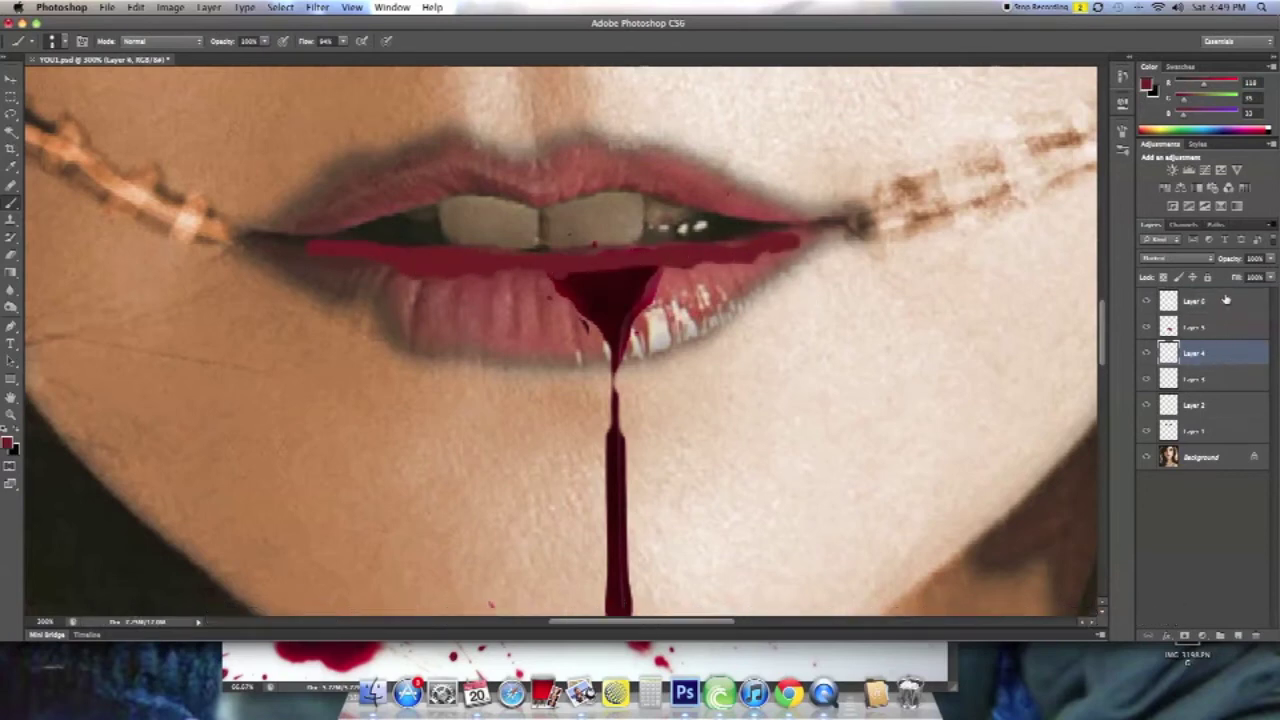
{"action": "left_click_drag", "start_coordinate": [1226, 300], "coordinate": [1207, 312]}
{"action": "left_click", "coordinate": [11, 306]}
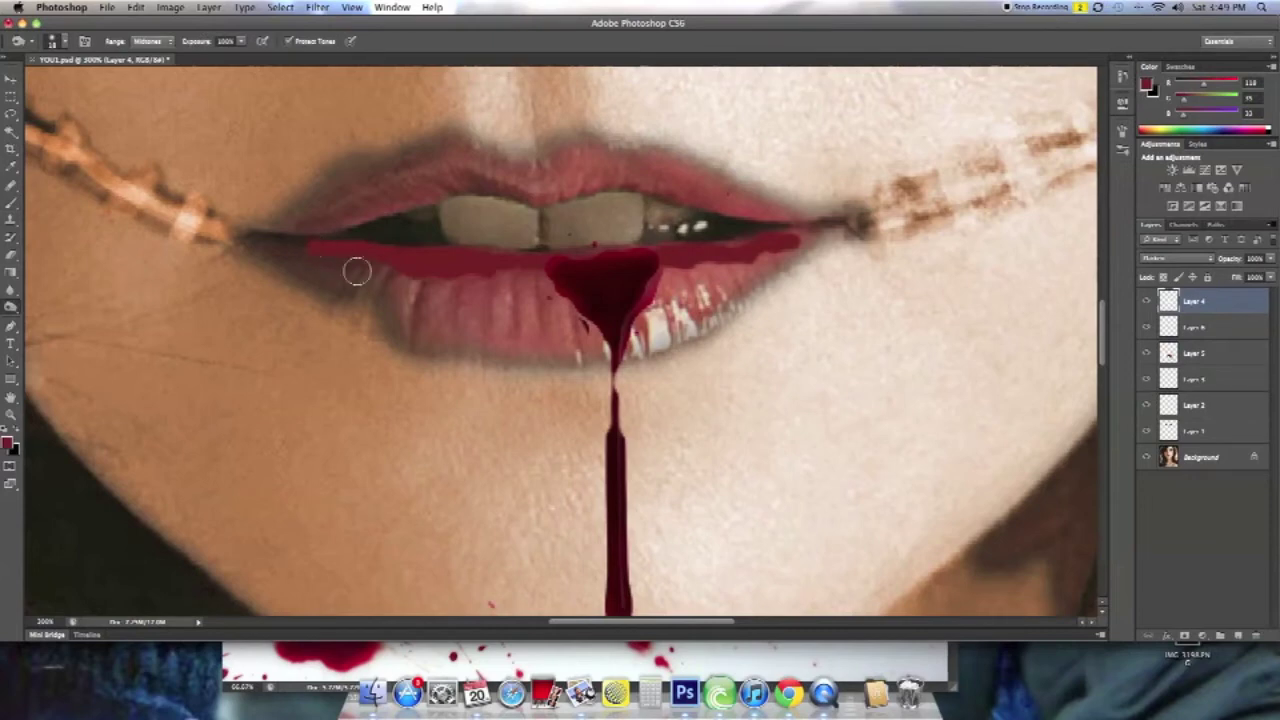
{"action": "left_click", "coordinate": [1200, 327]}
{"action": "mouse_move", "coordinate": [785, 243]}
{"action": "left_mouse_down"}
{"action": "mouse_move", "coordinate": [394, 263]}
{"action": "mouse_move", "coordinate": [320, 250]}
{"action": "left_mouse_up"}
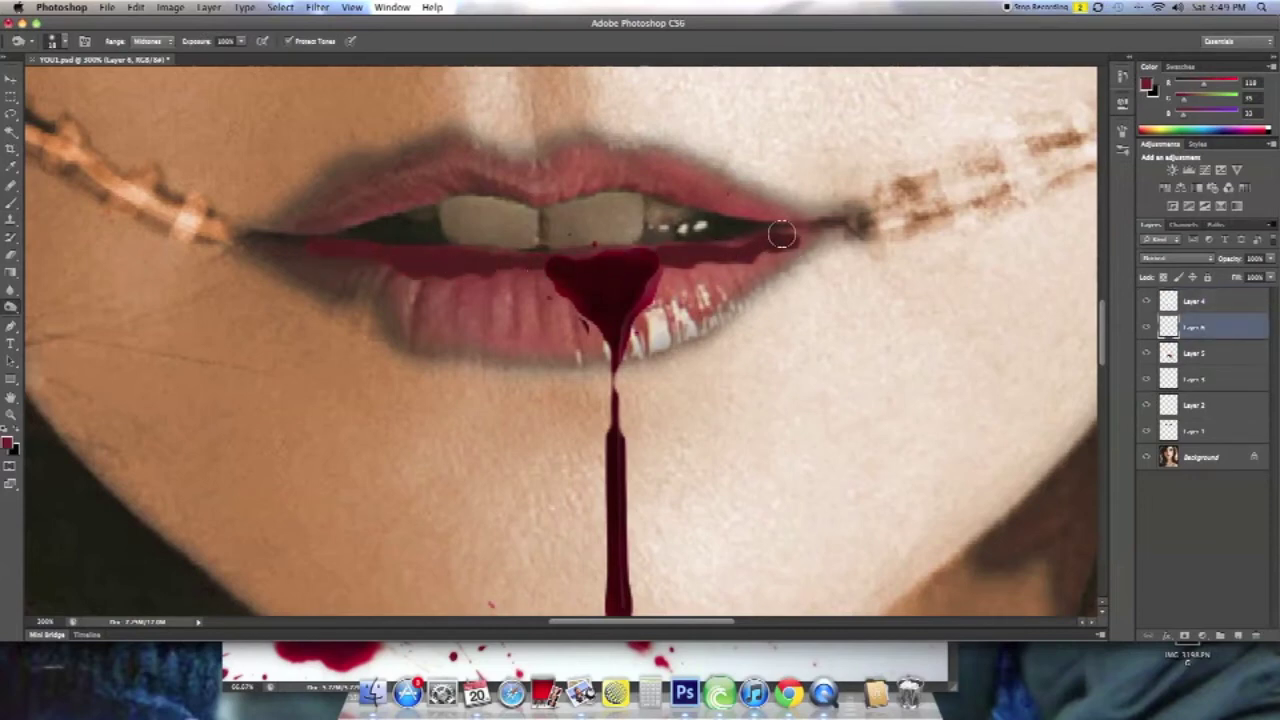
Paint a blood blob on the lower lip and a long drip from the right lip corner.
{"action": "left_click", "coordinate": [11, 290]}
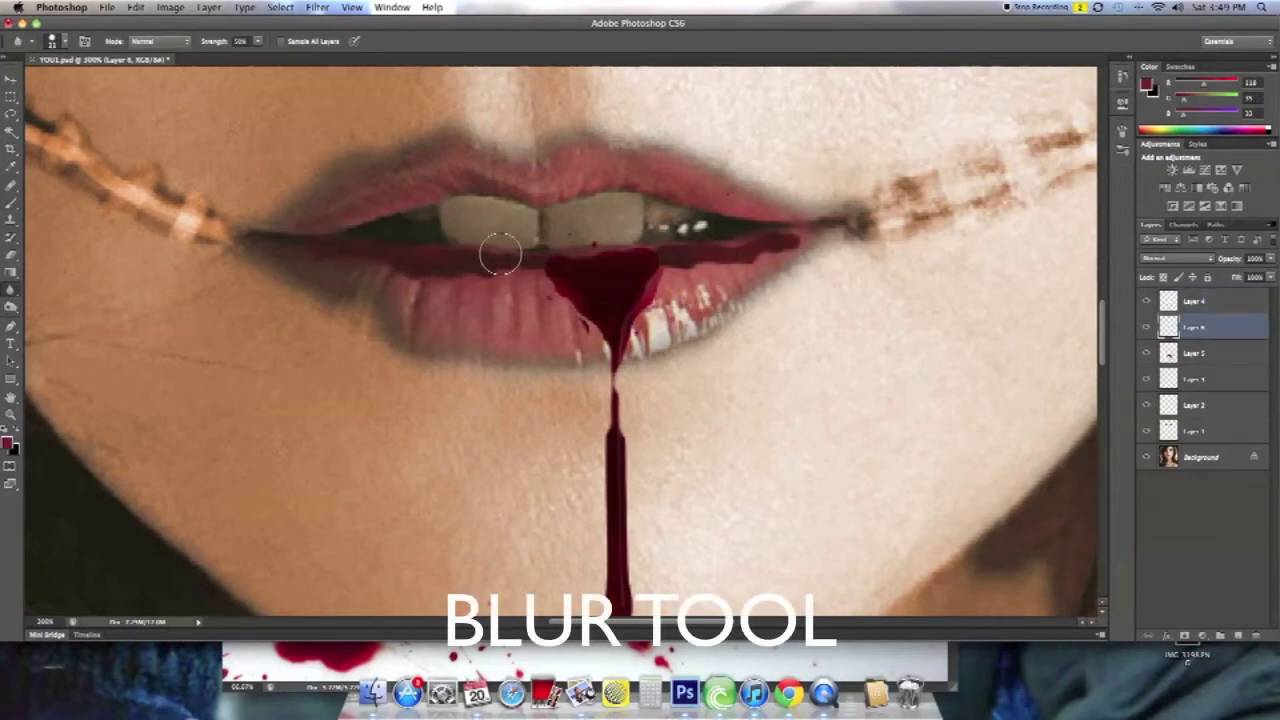
{"action": "left_click", "coordinate": [11, 203]}
{"action": "left_click", "coordinate": [60, 198]}
{"action": "mouse_move", "coordinate": [575, 255]}
{"action": "left_mouse_down"}
{"action": "mouse_move", "coordinate": [645, 295]}
{"action": "mouse_move", "coordinate": [565, 320]}
{"action": "mouse_move", "coordinate": [515, 280]}
{"action": "mouse_move", "coordinate": [510, 315]}
{"action": "left_mouse_up"}
{"action": "mouse_move", "coordinate": [815, 233]}
{"action": "left_mouse_down"}
{"action": "mouse_move", "coordinate": [800, 318]}
{"action": "mouse_move", "coordinate": [790, 312]}
{"action": "left_mouse_up"}
{"action": "left_click_drag", "start_coordinate": [779, 252], "coordinate": [809, 240]}
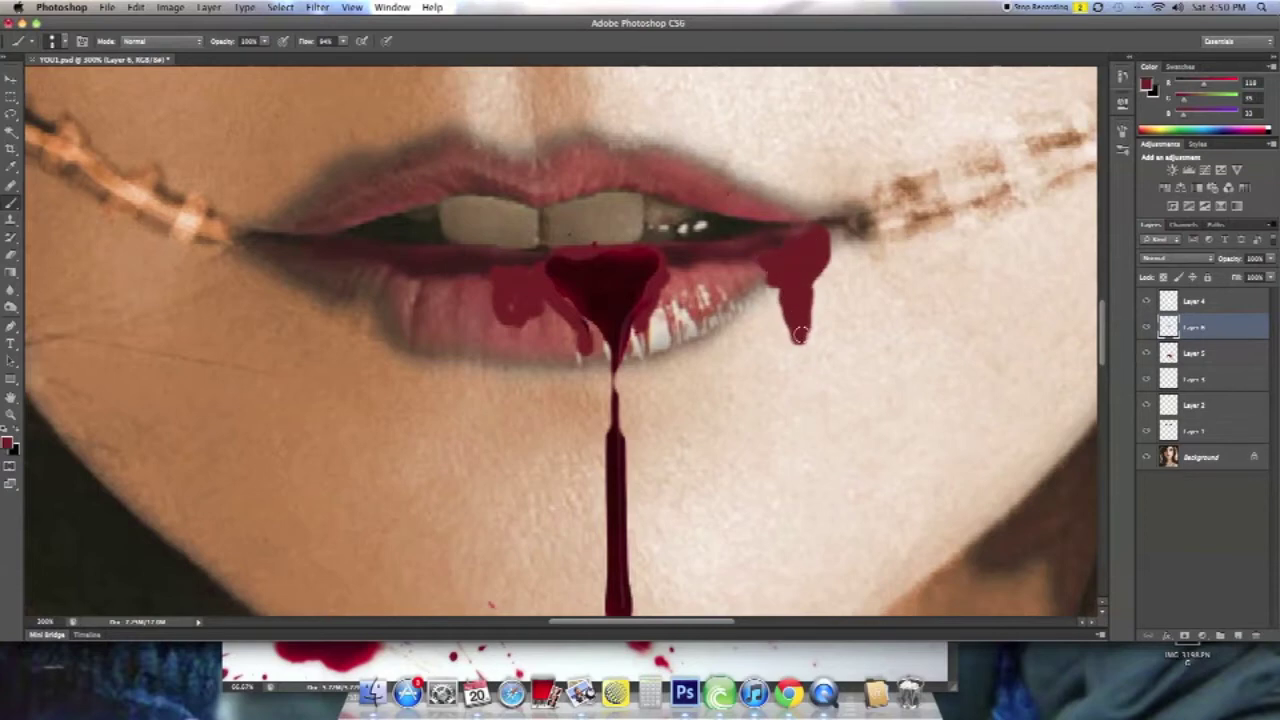
{"action": "left_click_drag", "start_coordinate": [800, 335], "coordinate": [805, 405]}
Darken the right corner drip with Burn and blur it softly into the skin.
{"action": "key", "text": "o"}
{"action": "left_click_drag", "start_coordinate": [840, 255], "coordinate": [840, 330]}
{"action": "key", "text": "r"}
{"action": "left_click_drag", "start_coordinate": [845, 400], "coordinate": [848, 300]}
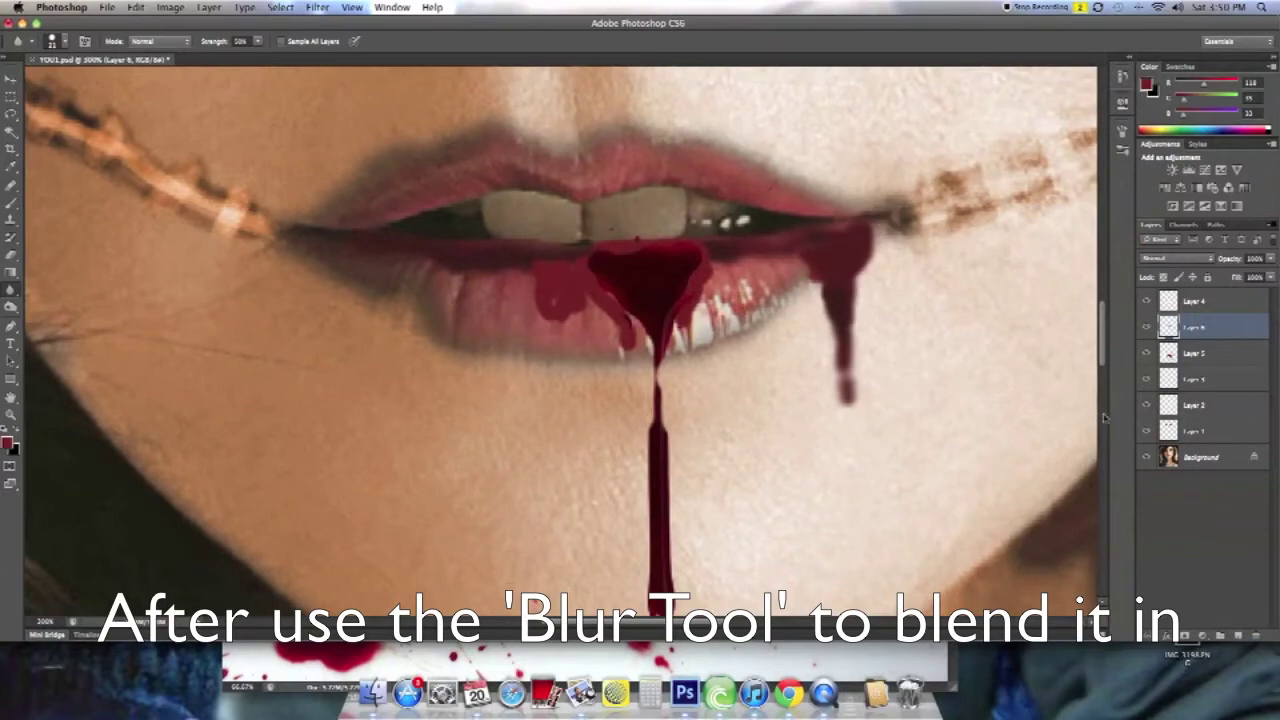
{"action": "scroll", "coordinate": [843, 357], "scroll_direction": "right", "scroll_amount": 5}
{"action": "key", "text": "ctrl+minus"}
{"action": "key", "text": "ctrl+0"}
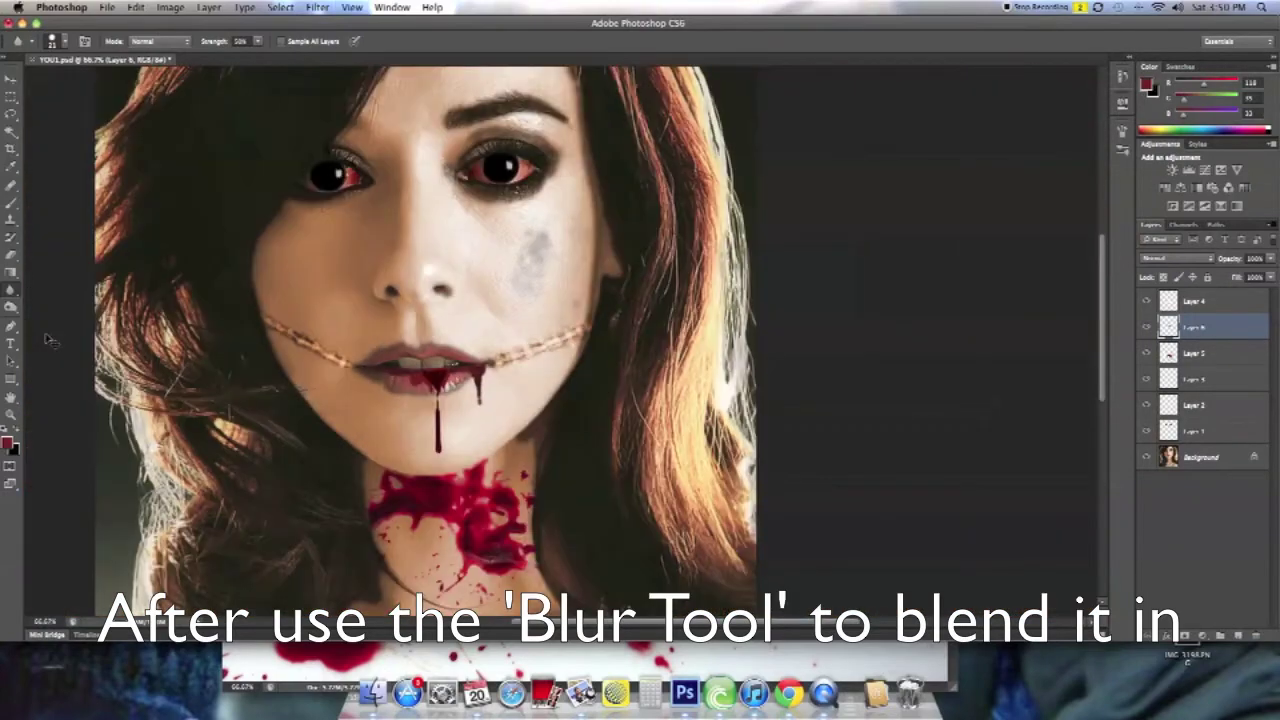
{"action": "key", "text": "ctrl+1"}
{"action": "key", "text": "ctrl+plus"}
Burn the lower lip and central blood drip darker.
{"action": "key", "text": "o"}
{"action": "mouse_move", "coordinate": [158, 369]}
{"action": "left_mouse_down"}
{"action": "mouse_move", "coordinate": [251, 366]}
{"action": "mouse_move", "coordinate": [294, 409]}
{"action": "mouse_move", "coordinate": [257, 421]}
{"action": "left_mouse_up"}
{"action": "key", "text": "r"}
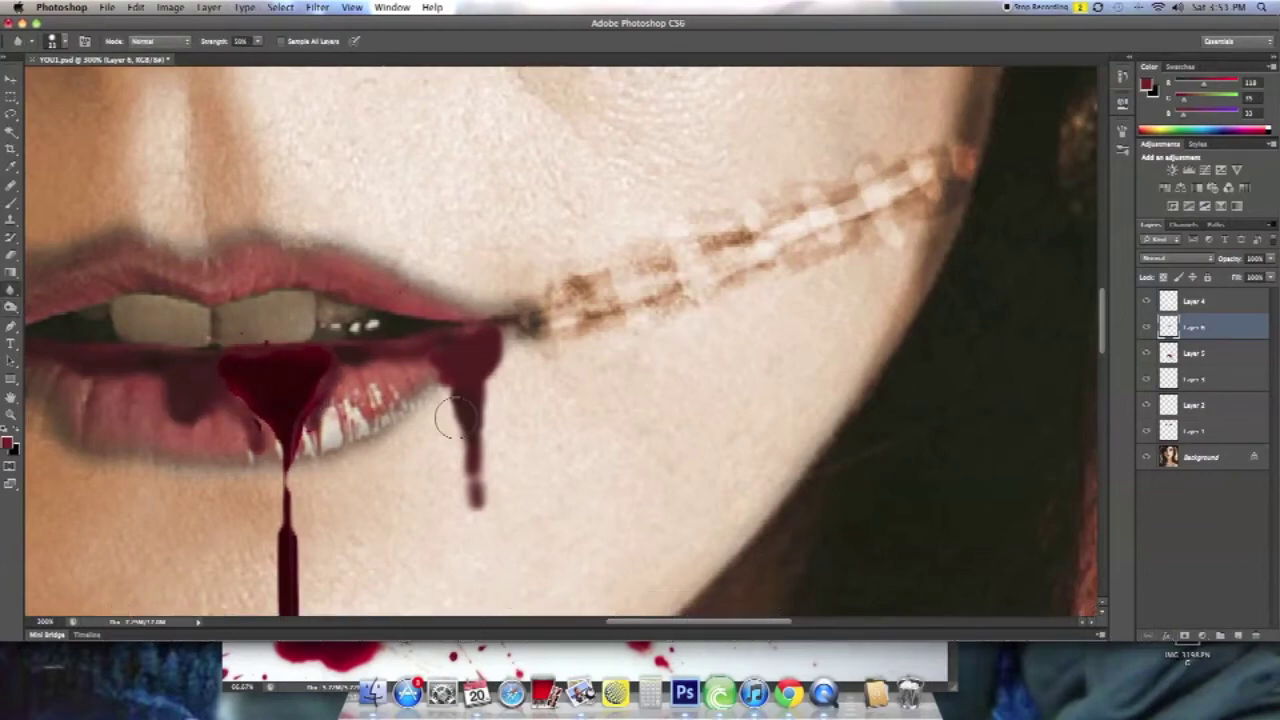
{"action": "scroll", "coordinate": [455, 412], "scroll_direction": "down", "scroll_amount": 5}
{"action": "scroll", "coordinate": [455, 412], "scroll_direction": "up", "scroll_amount": 5}
{"action": "scroll", "coordinate": [206, 363], "scroll_direction": "up", "scroll_amount": 1}
Undo a stray red dab painted near the stitch scar.
{"action": "key", "text": "b"}
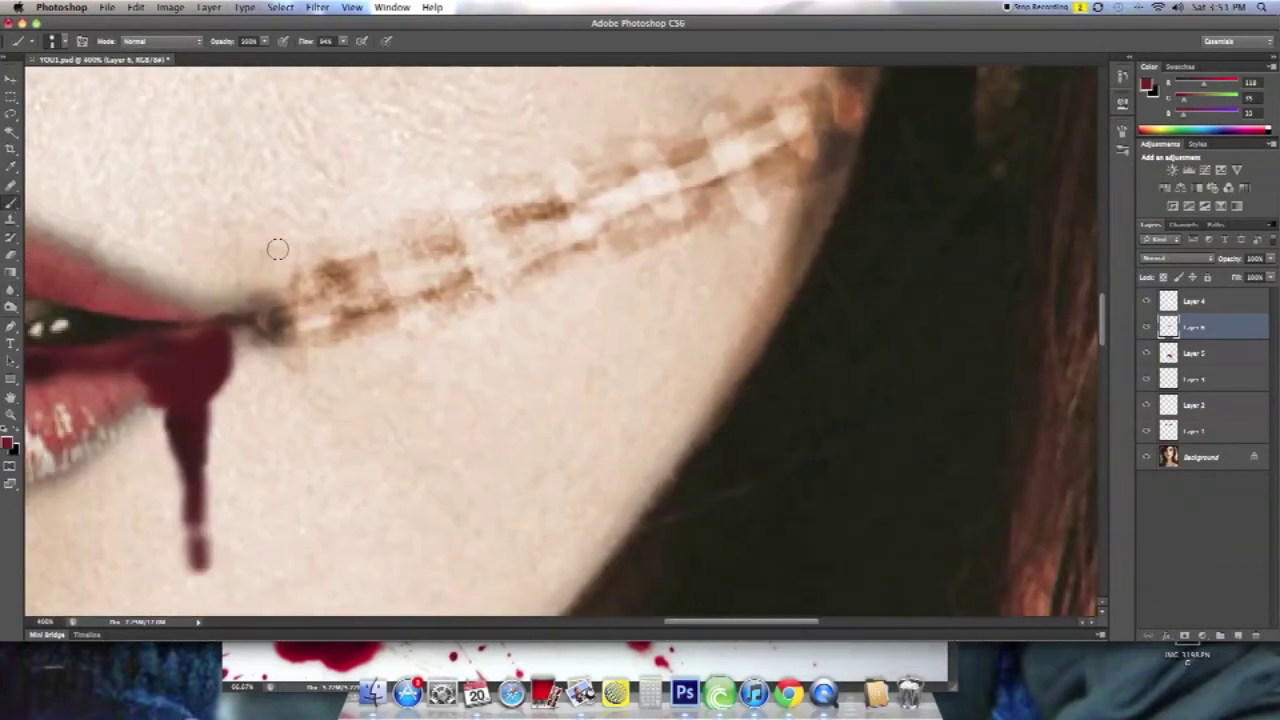
{"action": "key", "text": "super+minus"}
{"action": "left_click", "coordinate": [52, 41]}
{"action": "left_click", "coordinate": [440, 327]}
{"action": "left_click", "coordinate": [135, 7]}
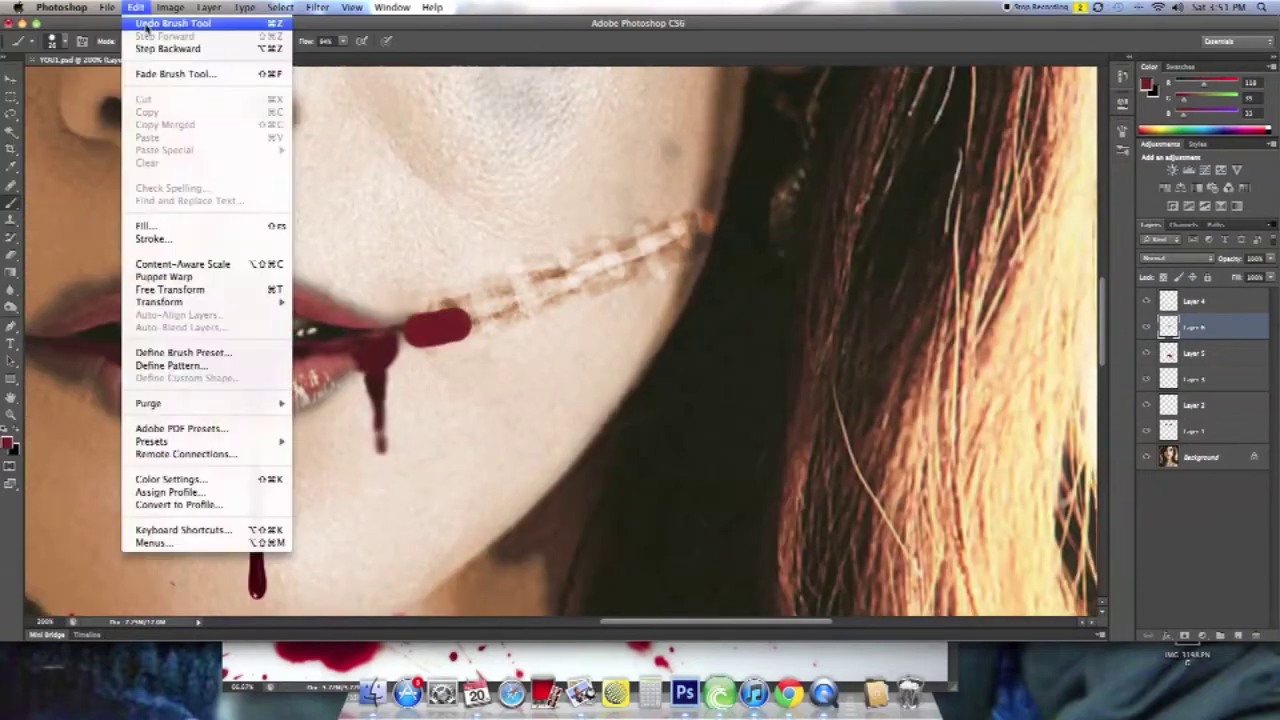
{"action": "left_click", "coordinate": [242, 52]}
Paint red along the right stitch scar, erase the excess, and repaint it translucently.
{"action": "mouse_move", "coordinate": [425, 330]}
{"action": "left_mouse_down"}
{"action": "mouse_move", "coordinate": [615, 250]}
{"action": "mouse_move", "coordinate": [675, 240]}
{"action": "left_mouse_up"}
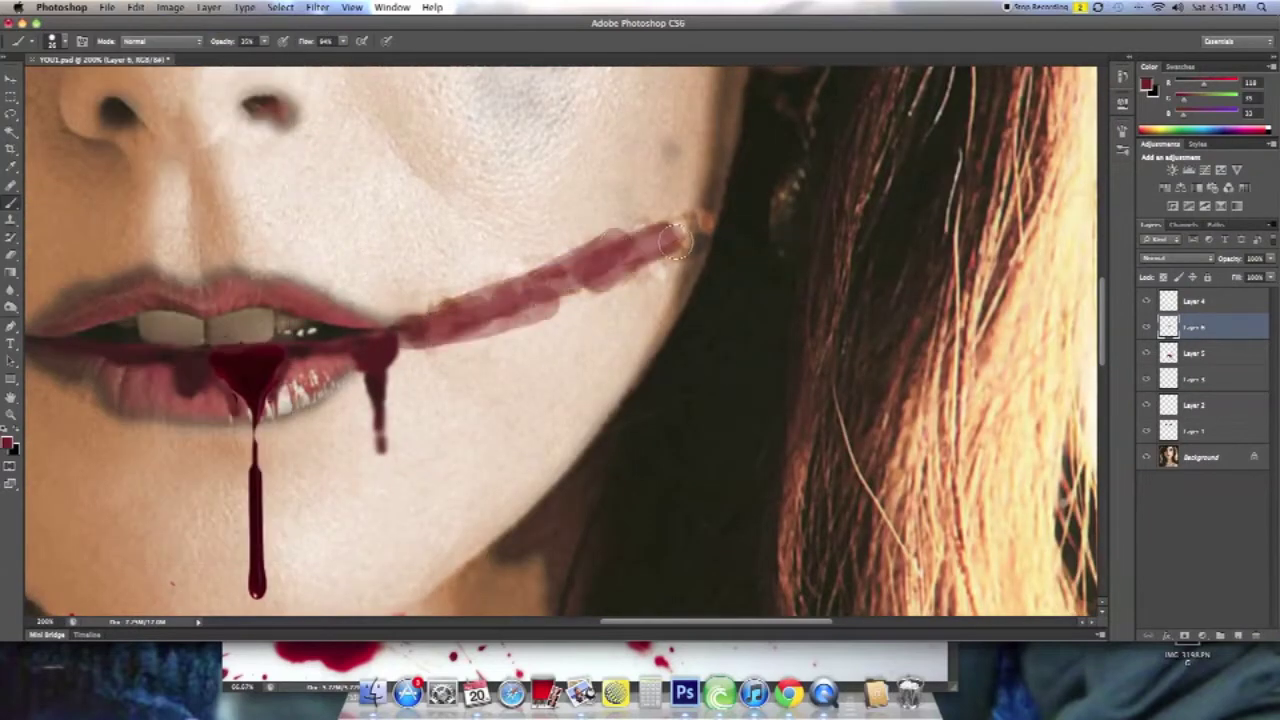
{"action": "left_click", "coordinate": [18, 248]}
{"action": "left_click_drag", "start_coordinate": [395, 335], "coordinate": [686, 218]}
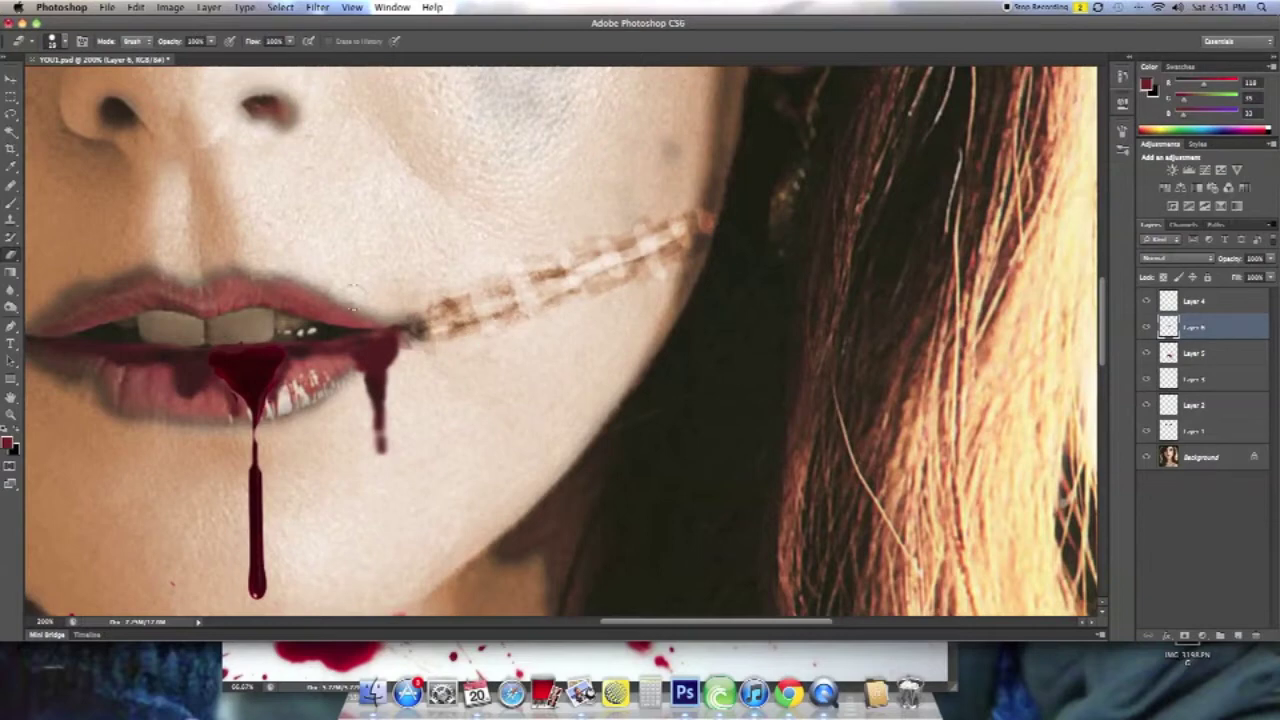
{"action": "left_click", "coordinate": [18, 205]}
{"action": "mouse_move", "coordinate": [415, 330]}
{"action": "left_mouse_down"}
{"action": "mouse_move", "coordinate": [686, 218]}
{"action": "mouse_move", "coordinate": [450, 330]}
{"action": "left_mouse_up"}
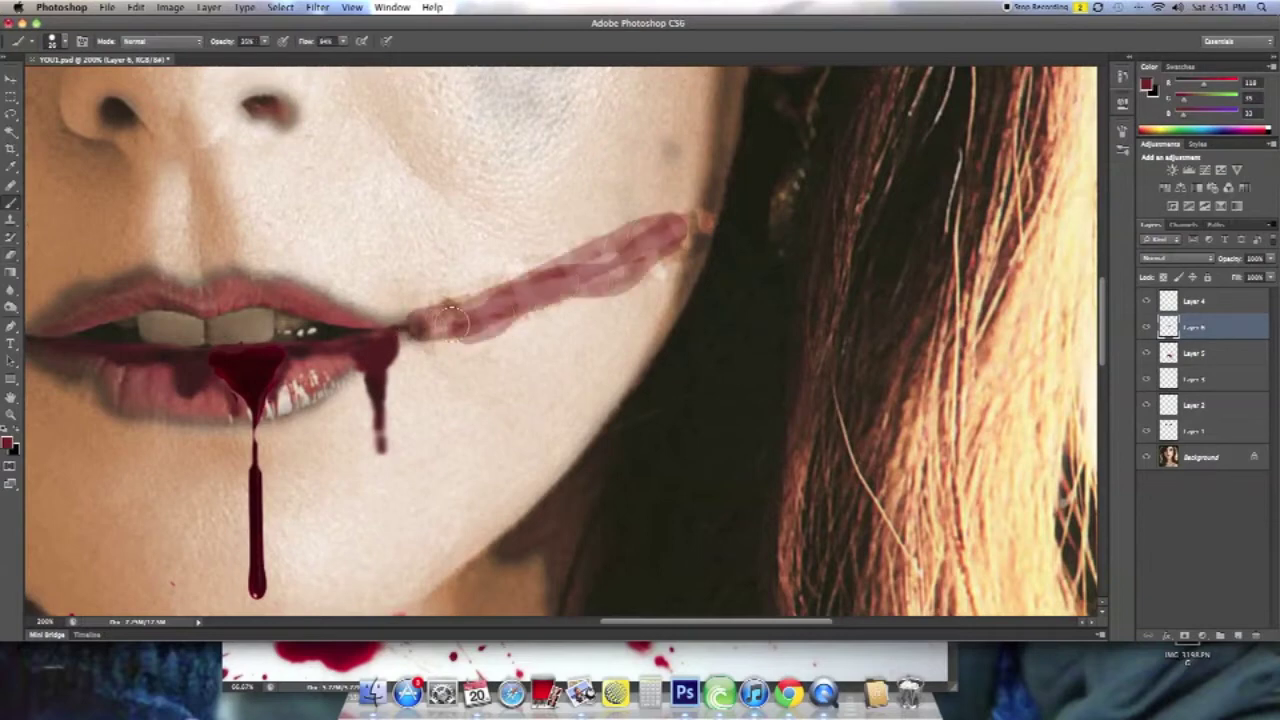
Set the red paint layer's blend mode to Overlay and add another red stroke across the stitches.
{"action": "left_click", "coordinate": [1175, 258]}
{"action": "left_click", "coordinate": [1157, 385]}
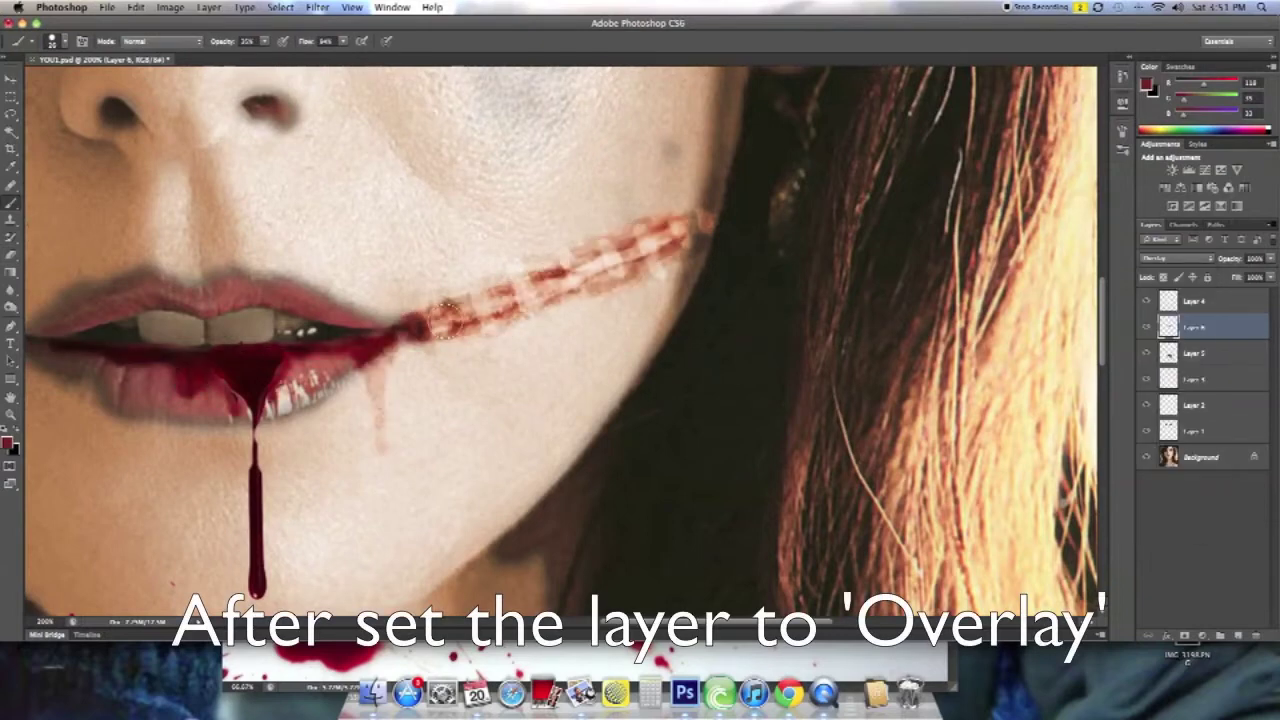
{"action": "scroll", "coordinate": [343, 332], "scroll_direction": "left", "scroll_amount": 6}
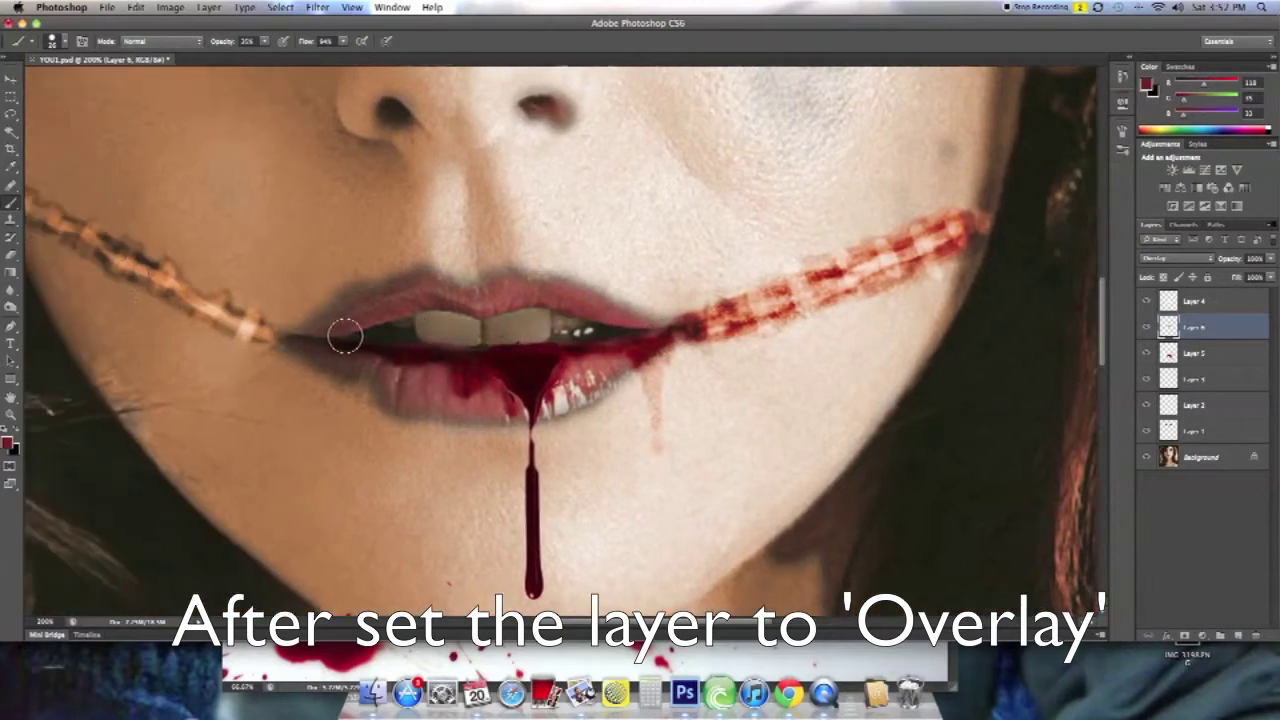
{"action": "key", "text": "o"}
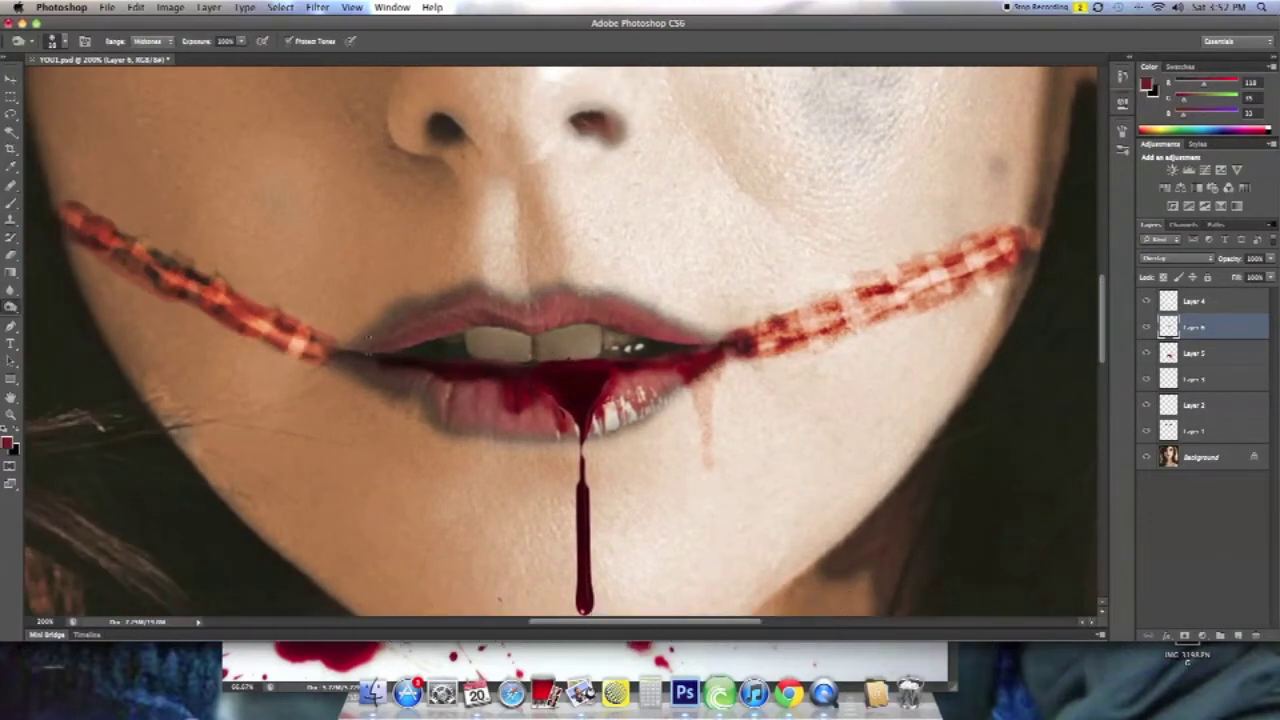
{"action": "scroll", "coordinate": [827, 295], "scroll_direction": "down", "scroll_amount": 4}
{"action": "key", "text": "b"}
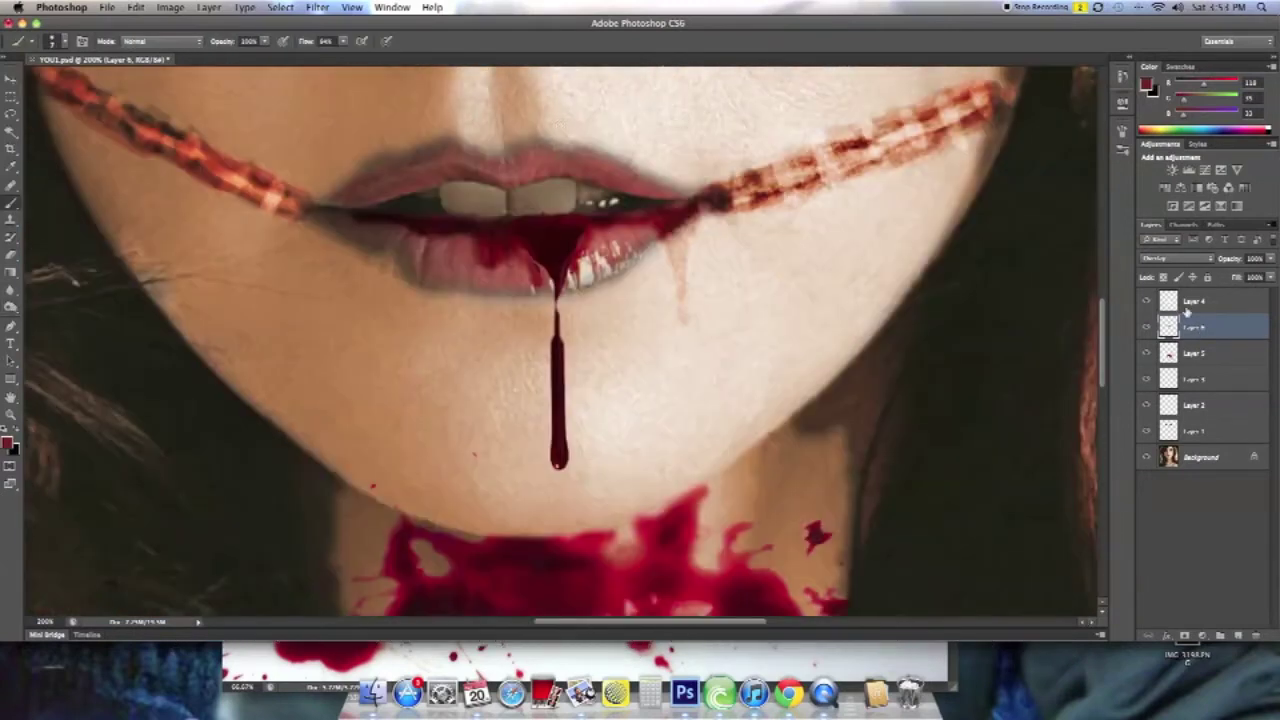
{"action": "left_click_drag", "start_coordinate": [335, 192], "coordinate": [666, 189]}
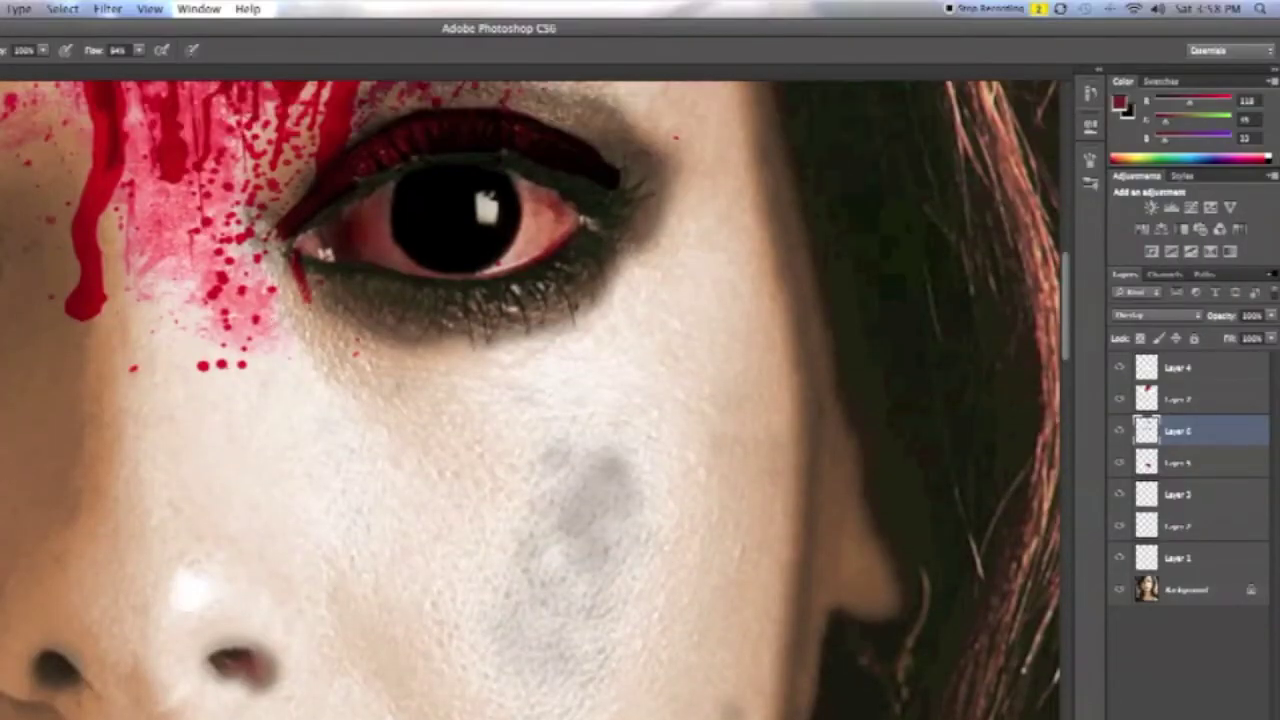
Paint a thin blood streak from the eye corner and a short drip by the left stitch scar.
{"action": "left_click_drag", "start_coordinate": [305, 300], "coordinate": [335, 427]}
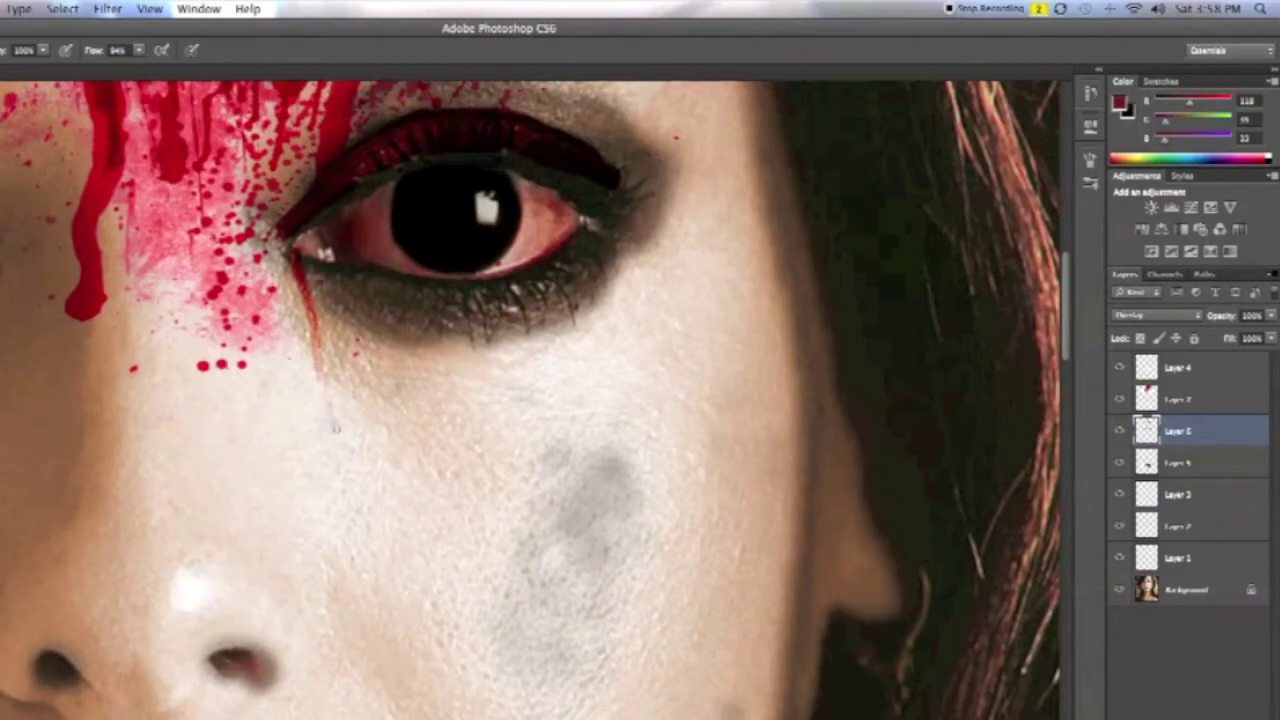
{"action": "left_click_drag", "start_coordinate": [312, 280], "coordinate": [326, 352]}
{"action": "left_click_drag", "start_coordinate": [632, 287], "coordinate": [640, 230]}
{"action": "scroll", "coordinate": [560, 300], "scroll_direction": "down", "scroll_amount": 3}
{"action": "scroll", "coordinate": [513, 307], "scroll_direction": "down", "scroll_amount": 8}
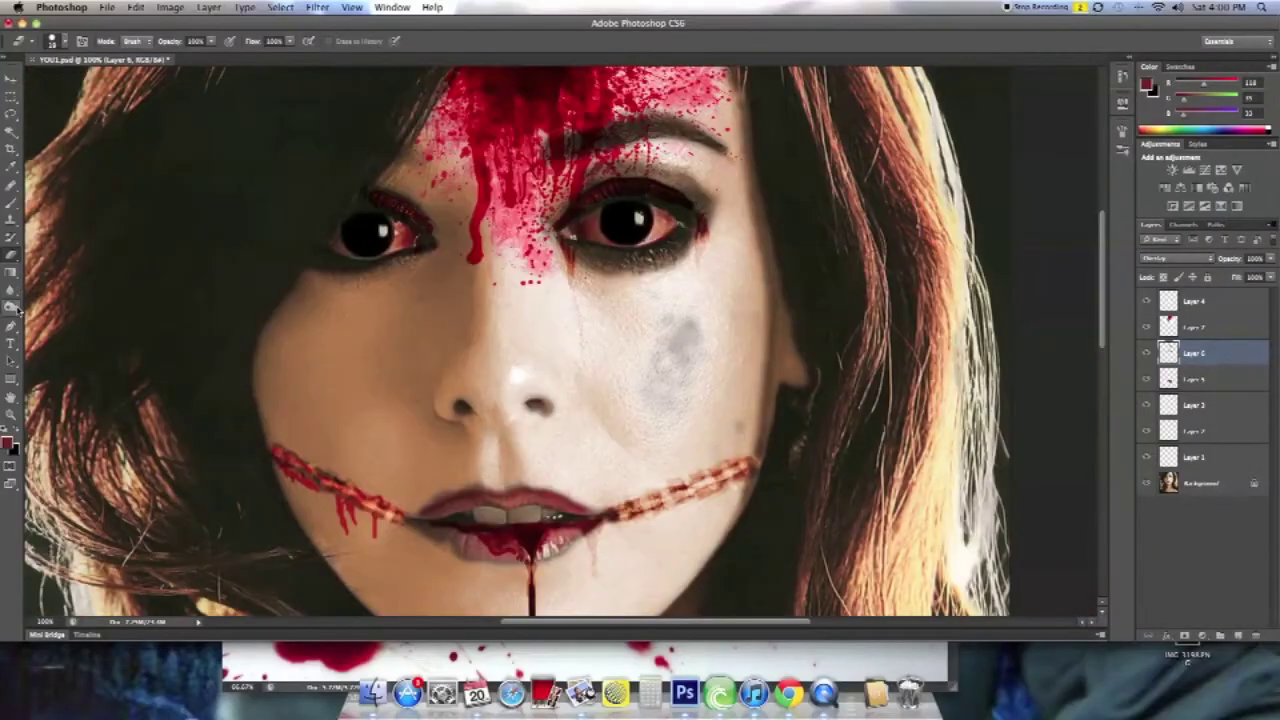
{"action": "left_click", "coordinate": [14, 307]}
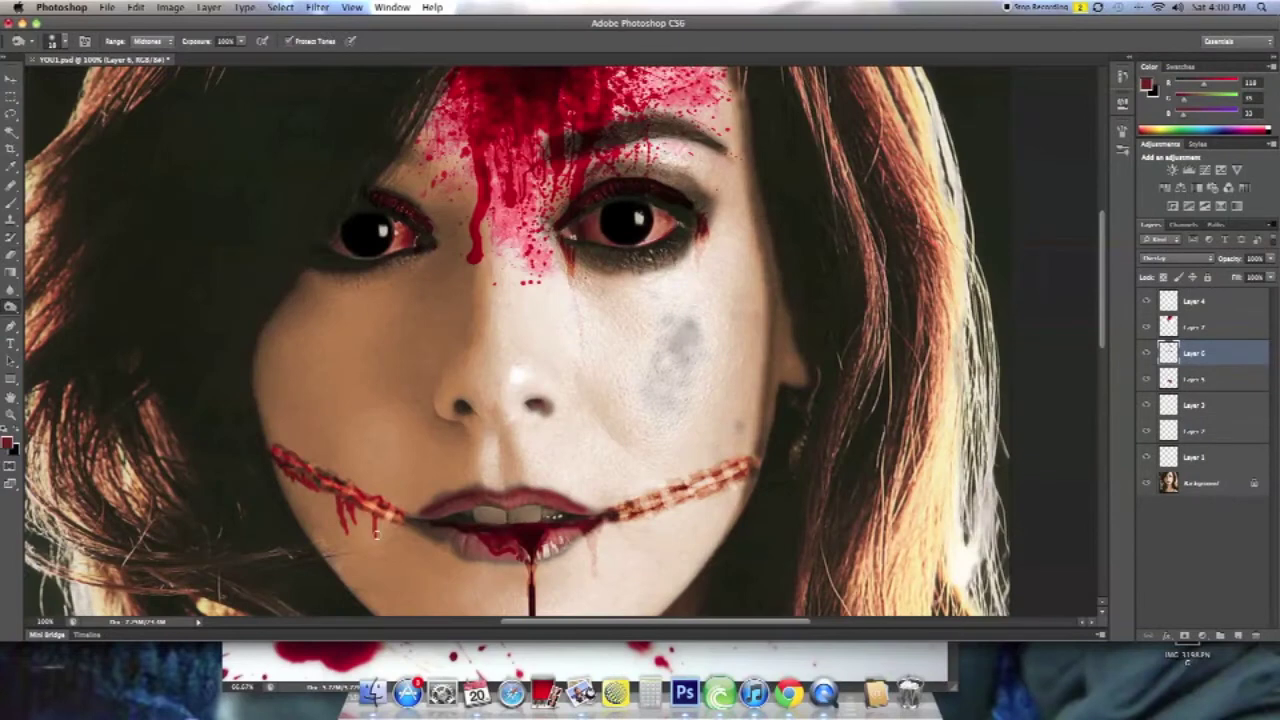
{"action": "left_click", "coordinate": [11, 290]}
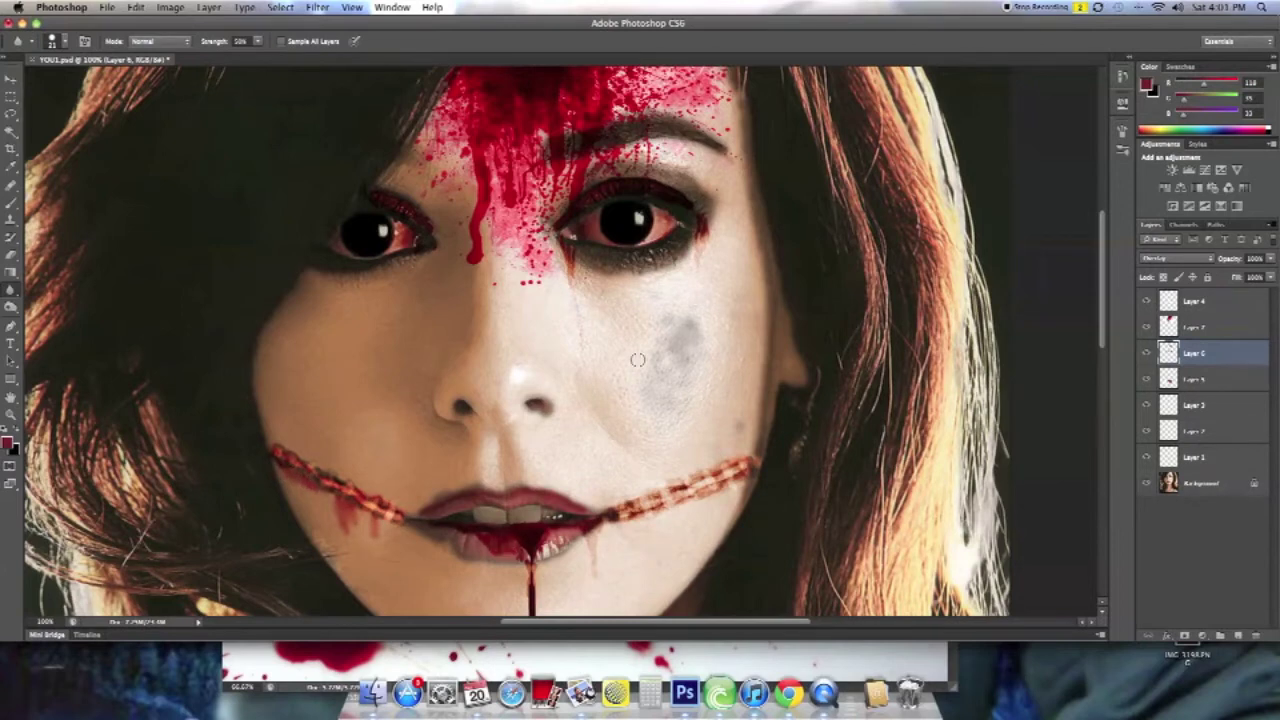
{"action": "key", "text": "b"}
{"action": "left_click", "coordinate": [53, 41]}
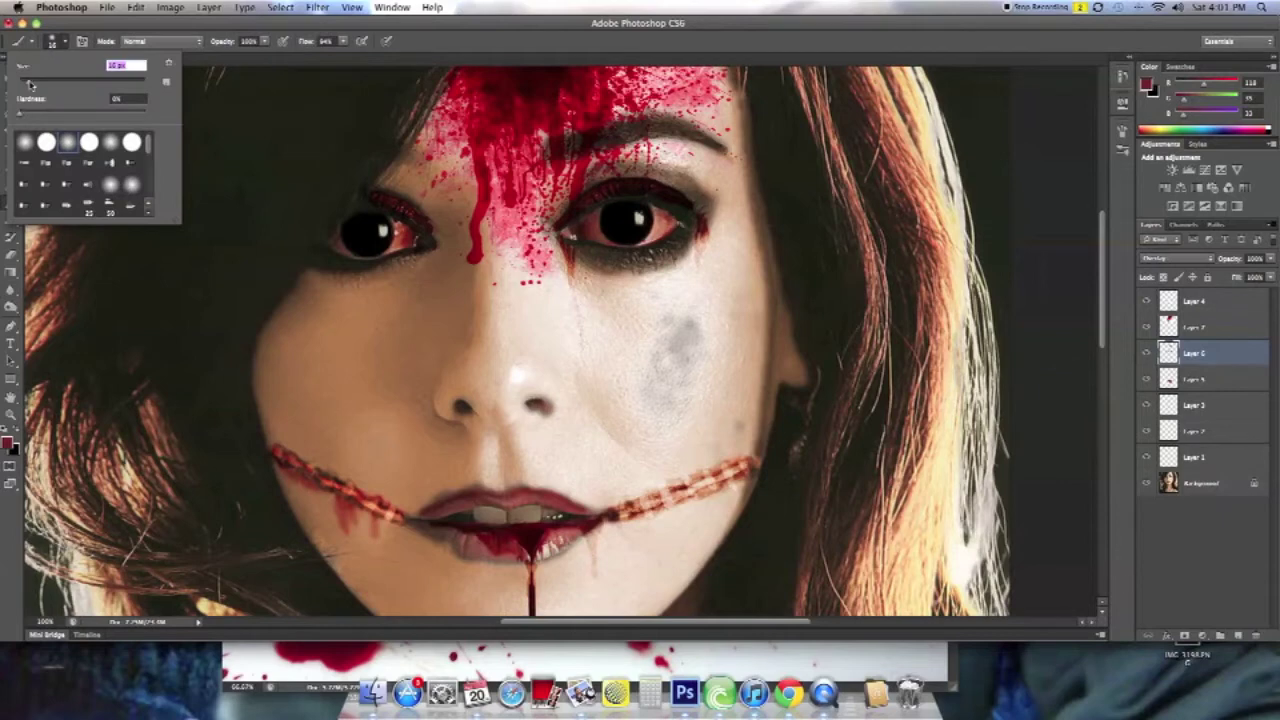
{"action": "key", "text": "Return"}
{"action": "key", "text": "r"}
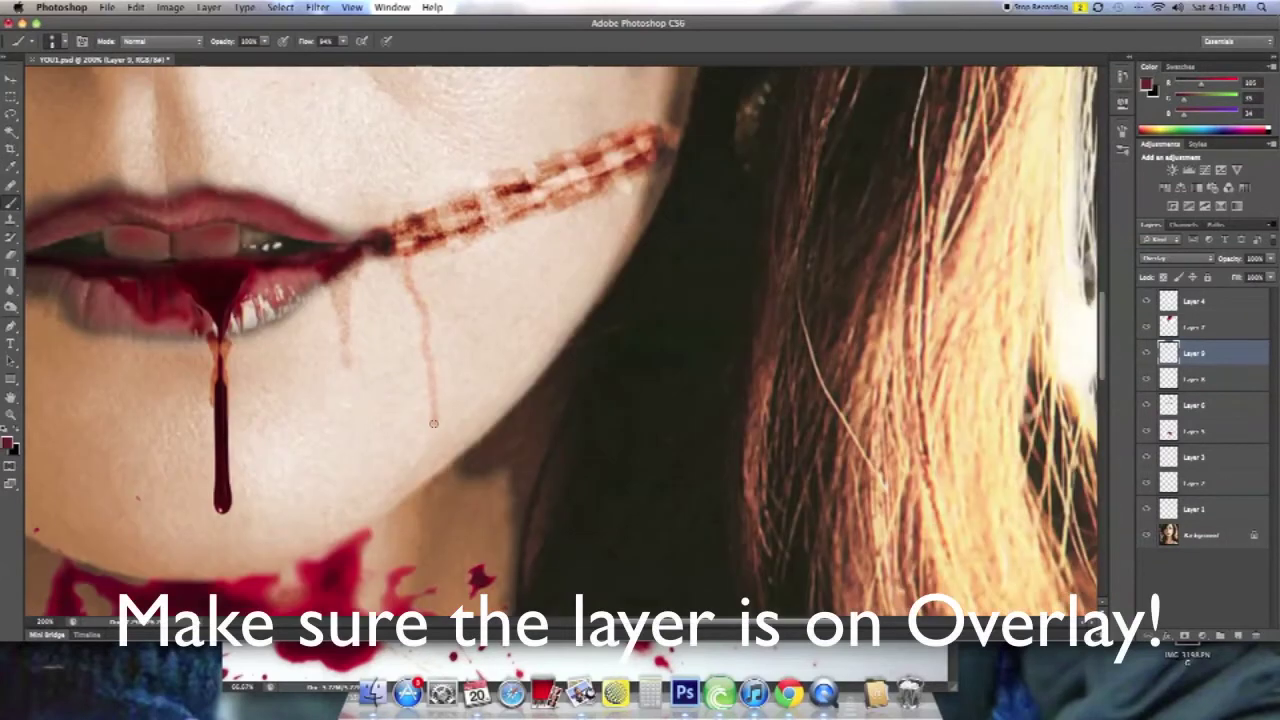
Paint ten thin red drips below the first stitch scar and near the mouth corner.
{"action": "left_click_drag", "start_coordinate": [435, 362], "coordinate": [436, 470]}
{"action": "left_click_drag", "start_coordinate": [478, 226], "coordinate": [486, 336]}
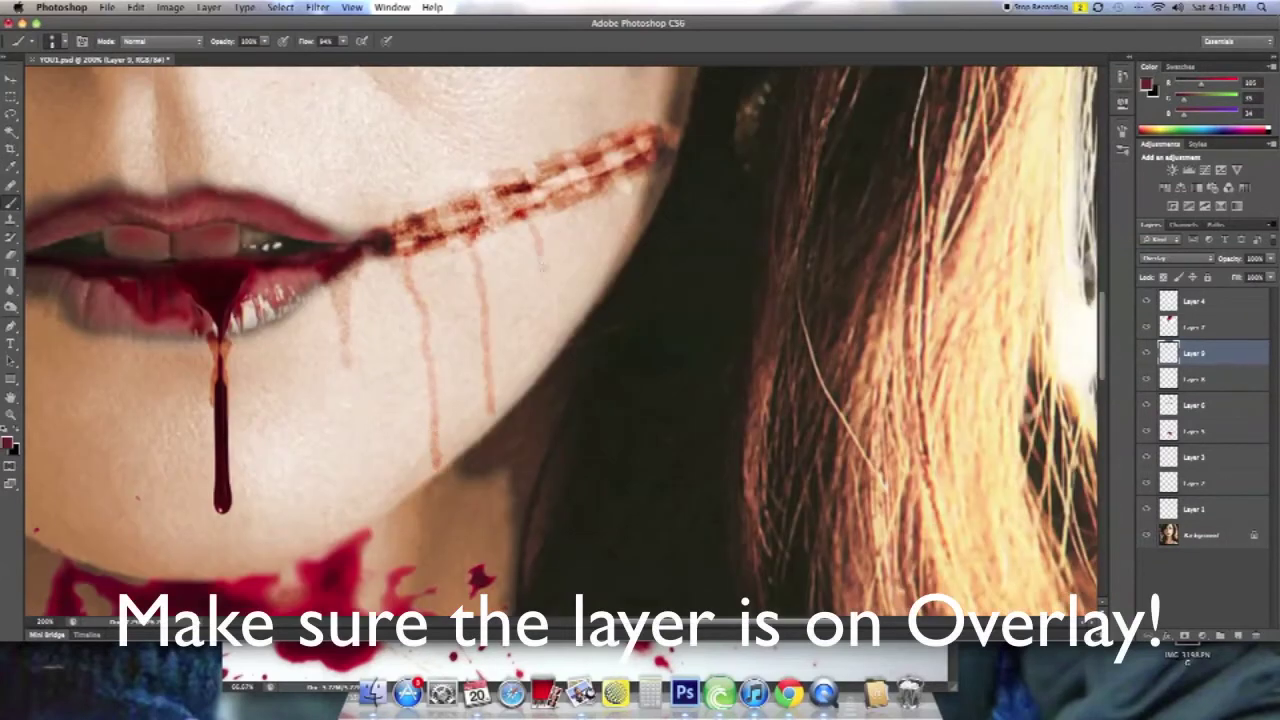
{"action": "left_click_drag", "start_coordinate": [536, 228], "coordinate": [562, 346]}
{"action": "left_click_drag", "start_coordinate": [584, 186], "coordinate": [600, 290]}
{"action": "left_click_drag", "start_coordinate": [628, 168], "coordinate": [634, 250]}
{"action": "left_click_drag", "start_coordinate": [556, 218], "coordinate": [552, 316]}
{"action": "left_click_drag", "start_coordinate": [520, 228], "coordinate": [474, 440]}
{"action": "left_click_drag", "start_coordinate": [408, 266], "coordinate": [428, 448]}
{"action": "left_click_drag", "start_coordinate": [350, 268], "coordinate": [382, 462]}
{"action": "left_click_drag", "start_coordinate": [320, 292], "coordinate": [336, 357]}
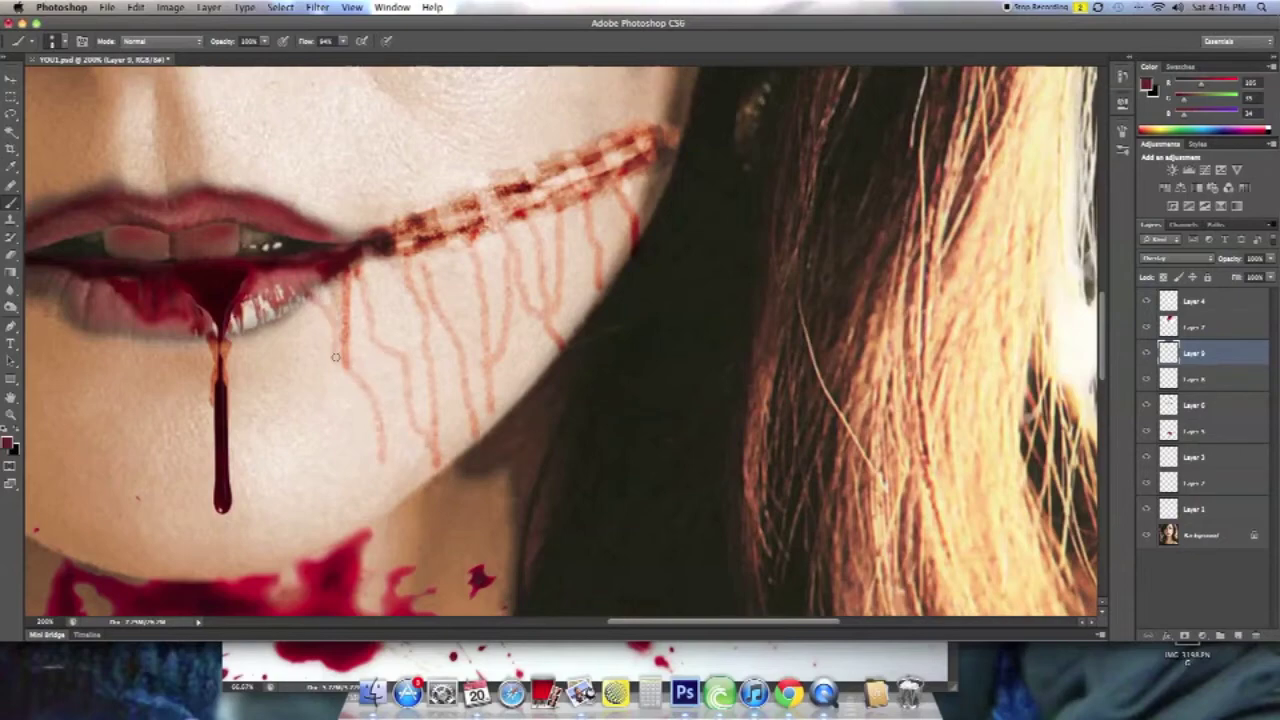
{"action": "scroll", "coordinate": [412, 376], "scroll_direction": "left", "scroll_amount": 8}
{"action": "scroll", "coordinate": [412, 376], "scroll_direction": "left", "scroll_amount": 8}
Paint six more thin drips under the other stitch scar, lengthening one.
{"action": "left_click_drag", "start_coordinate": [632, 202], "coordinate": [632, 302]}
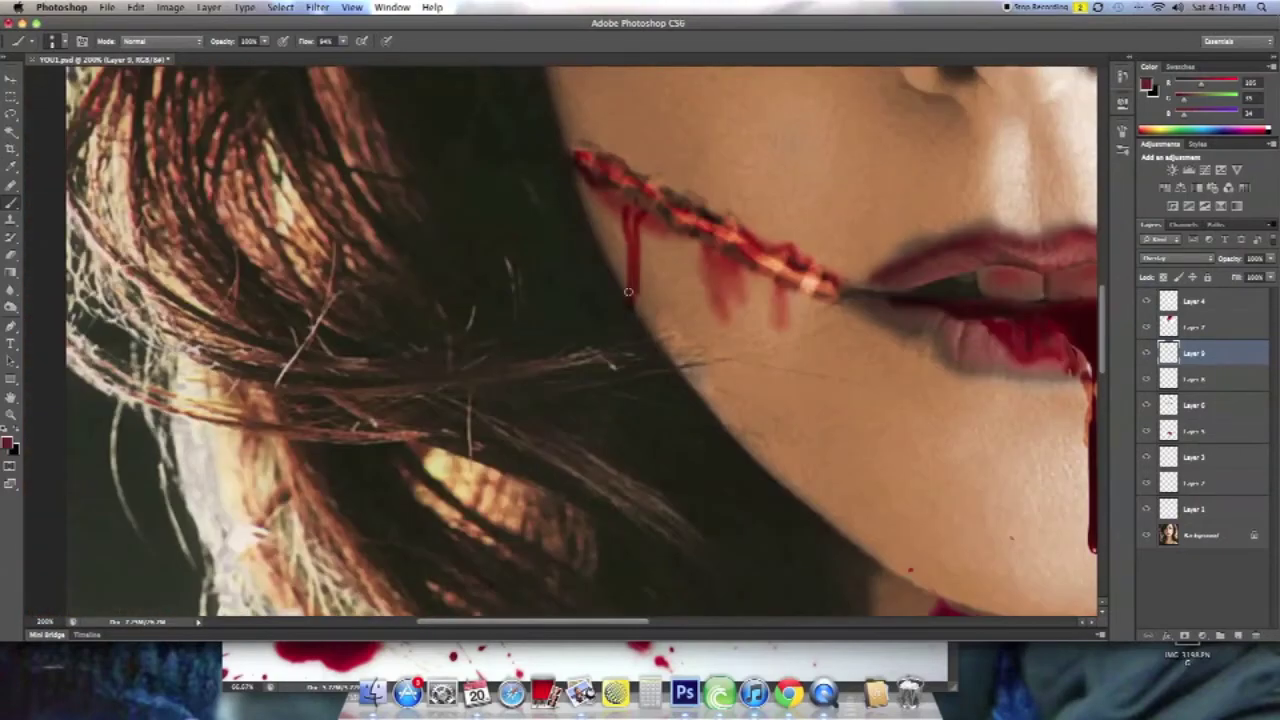
{"action": "left_click_drag", "start_coordinate": [668, 236], "coordinate": [667, 346]}
{"action": "left_click_drag", "start_coordinate": [707, 248], "coordinate": [729, 410]}
{"action": "left_click_drag", "start_coordinate": [772, 287], "coordinate": [742, 448]}
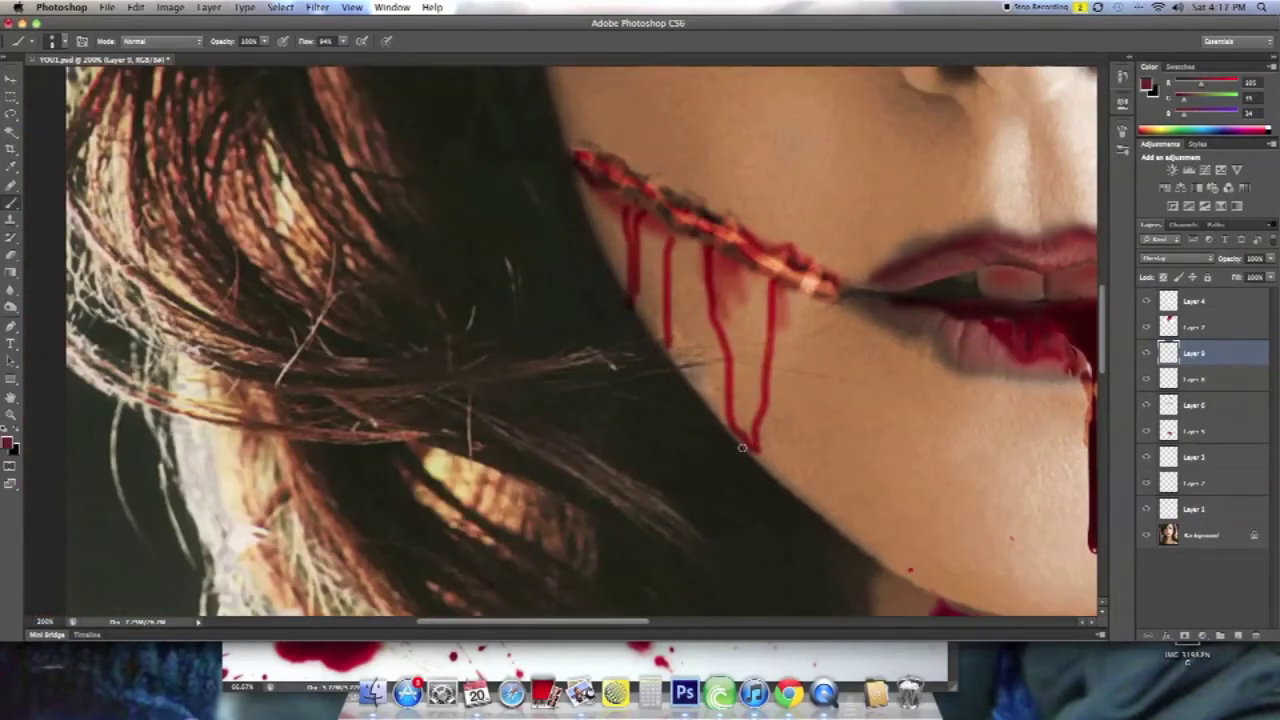
{"action": "left_click_drag", "start_coordinate": [728, 266], "coordinate": [744, 384]}
{"action": "scroll", "coordinate": [746, 386], "scroll_direction": "up", "scroll_amount": 2}
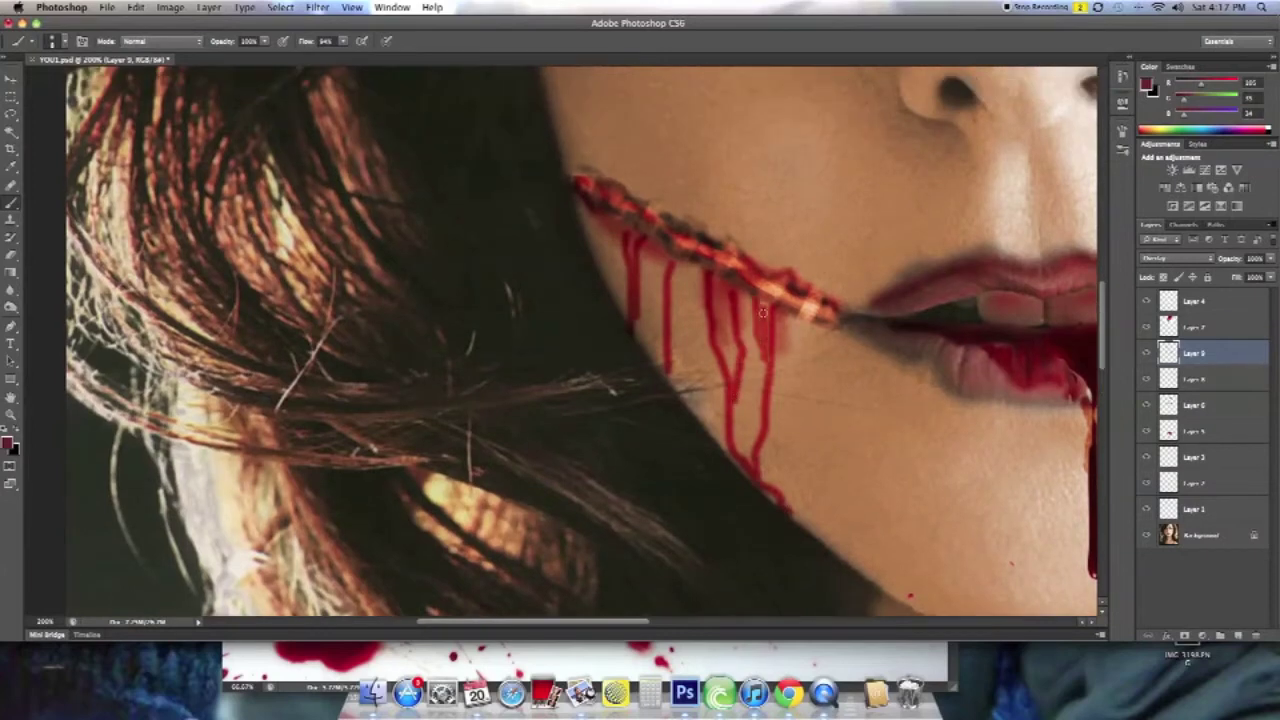
{"action": "left_click_drag", "start_coordinate": [838, 330], "coordinate": [844, 375]}
{"action": "scroll", "coordinate": [844, 375], "scroll_direction": "up", "scroll_amount": 2}
{"action": "scroll", "coordinate": [844, 375], "scroll_direction": "right", "scroll_amount": 8}
{"action": "key", "text": "o"}
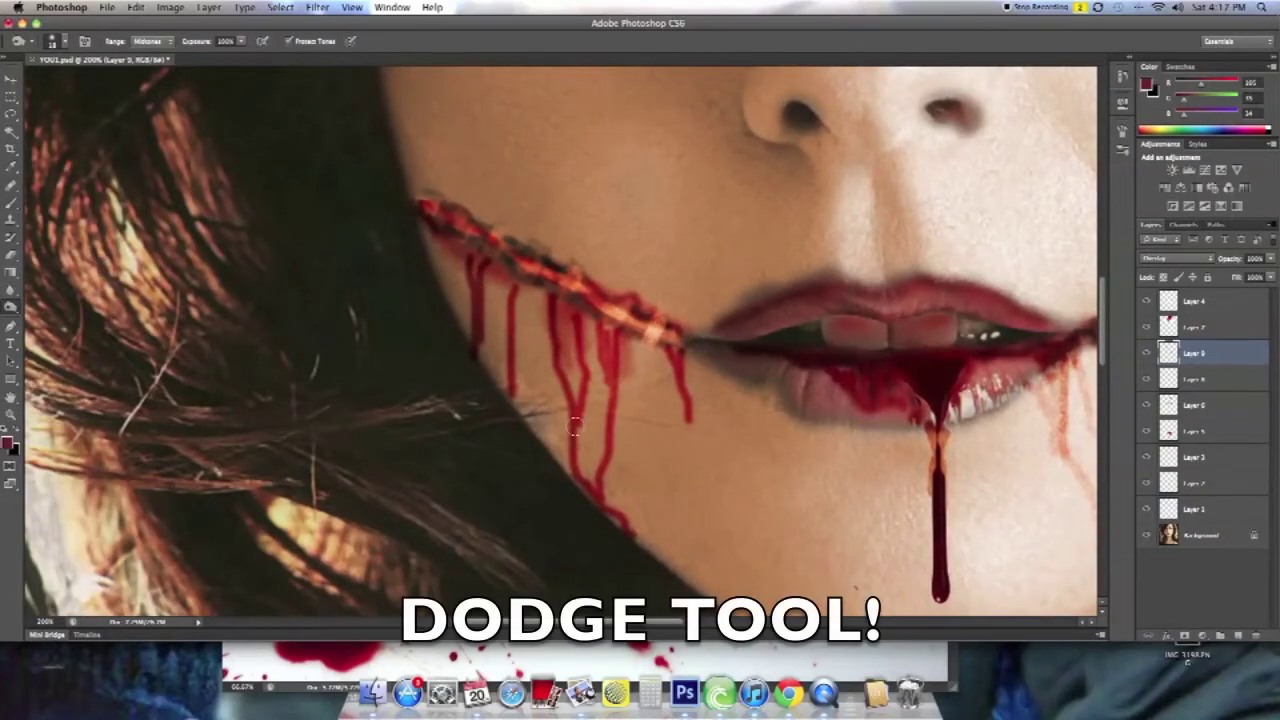
Blur the red drips below the left mouth corner to soften them.
{"action": "scroll", "coordinate": [672, 340], "scroll_direction": "down", "scroll_amount": 10}
{"action": "scroll", "coordinate": [672, 340], "scroll_direction": "right", "scroll_amount": 10}
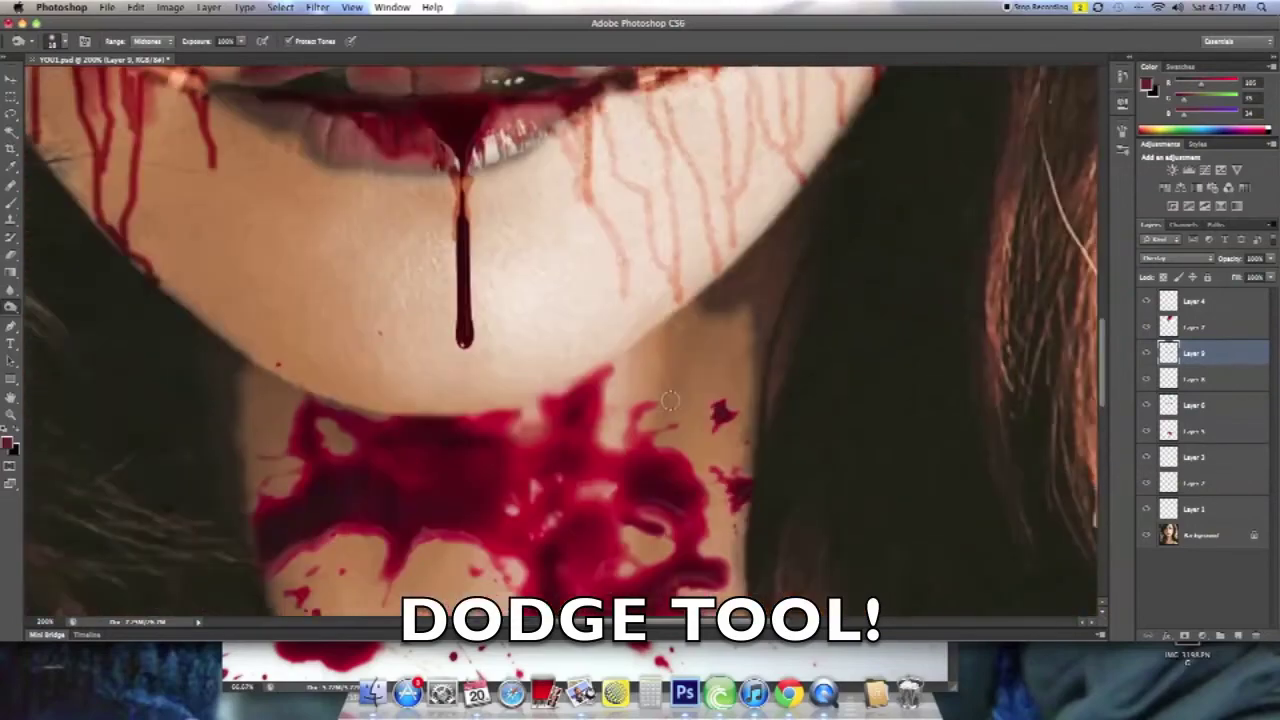
{"action": "scroll", "coordinate": [700, 280], "scroll_direction": "up", "scroll_amount": 4}
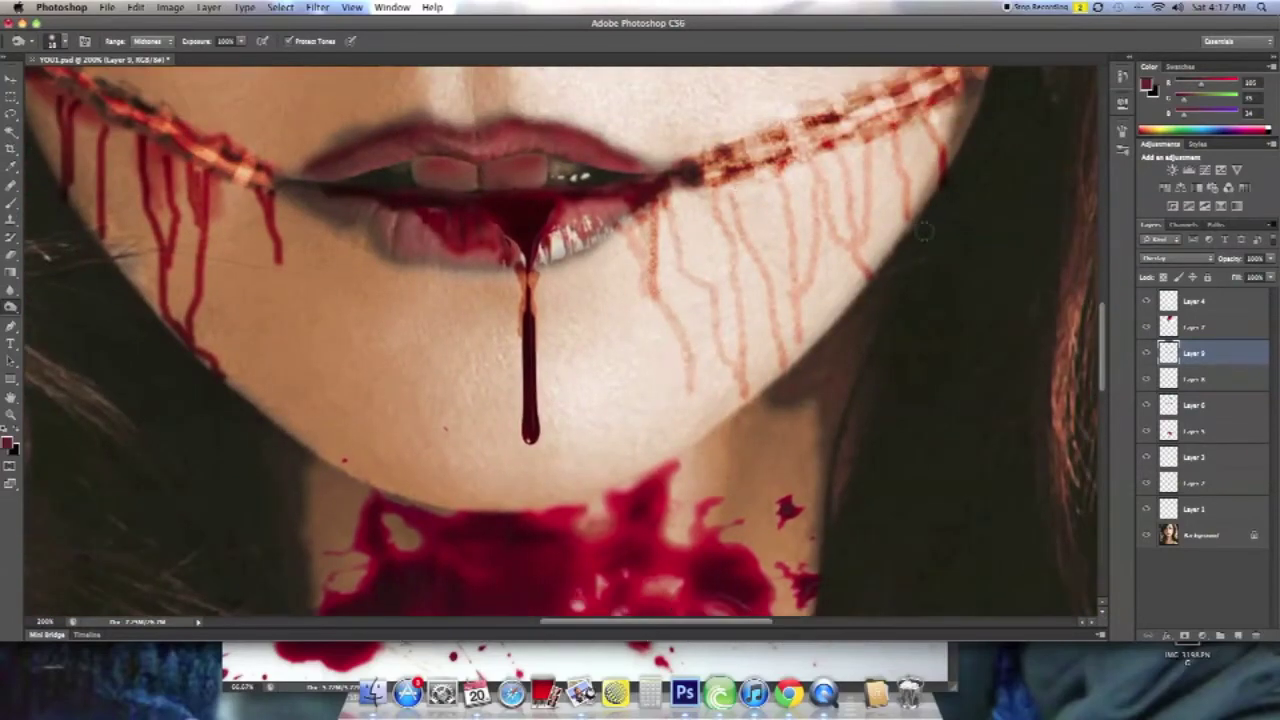
{"action": "scroll", "coordinate": [924, 143], "scroll_direction": "left", "scroll_amount": 8}
{"action": "scroll", "coordinate": [700, 200], "scroll_direction": "left", "scroll_amount": 4}
{"action": "scroll", "coordinate": [700, 200], "scroll_direction": "up", "scroll_amount": 3}
{"action": "key", "text": "r"}
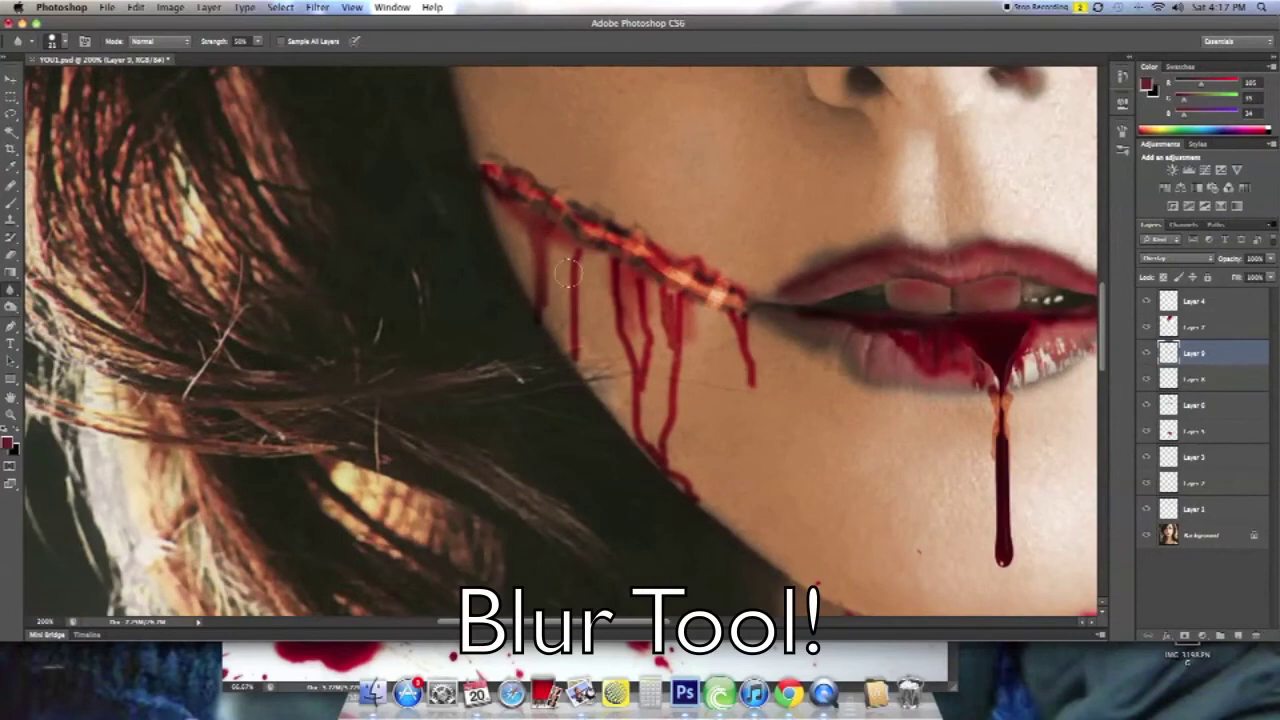
{"action": "mouse_move", "coordinate": [619, 283]}
{"action": "left_mouse_down"}
{"action": "mouse_move", "coordinate": [665, 440]}
{"action": "mouse_move", "coordinate": [674, 302]}
{"action": "left_mouse_up"}
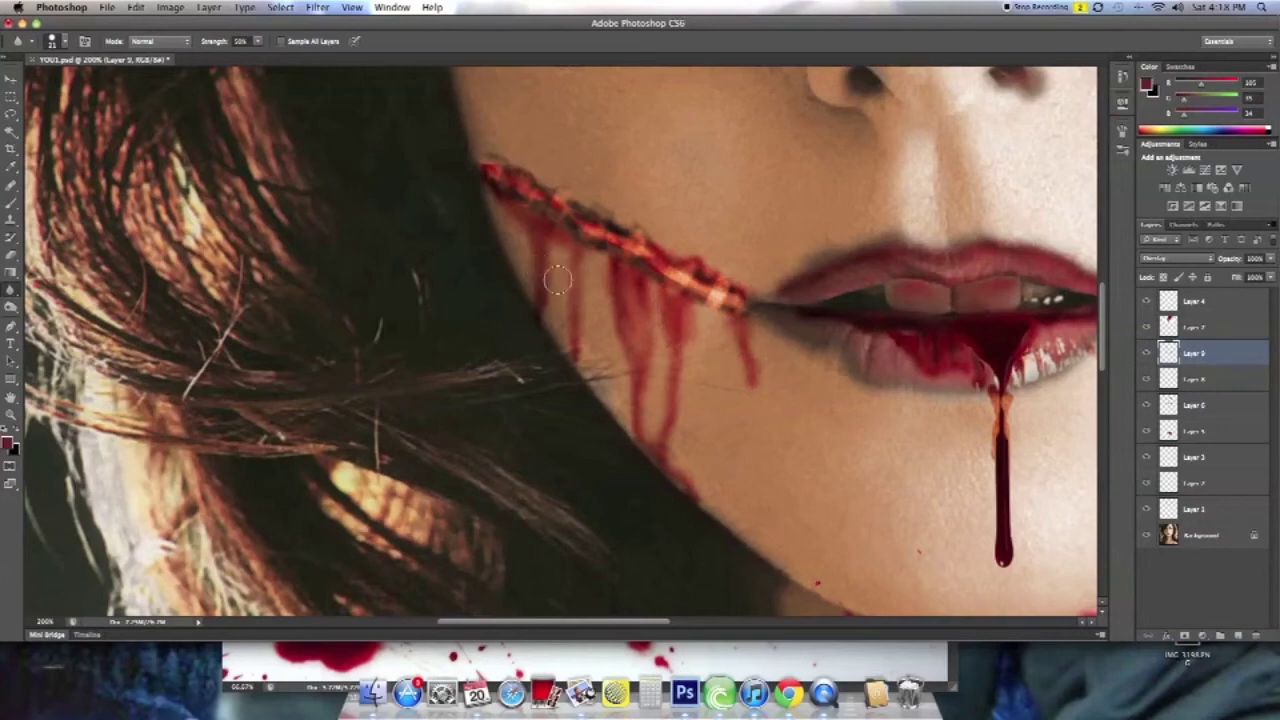
Paint dark blood along the lower lip edge.
{"action": "scroll", "coordinate": [645, 287], "scroll_direction": "right", "scroll_amount": 8}
{"action": "scroll", "coordinate": [645, 287], "scroll_direction": "down", "scroll_amount": 2}
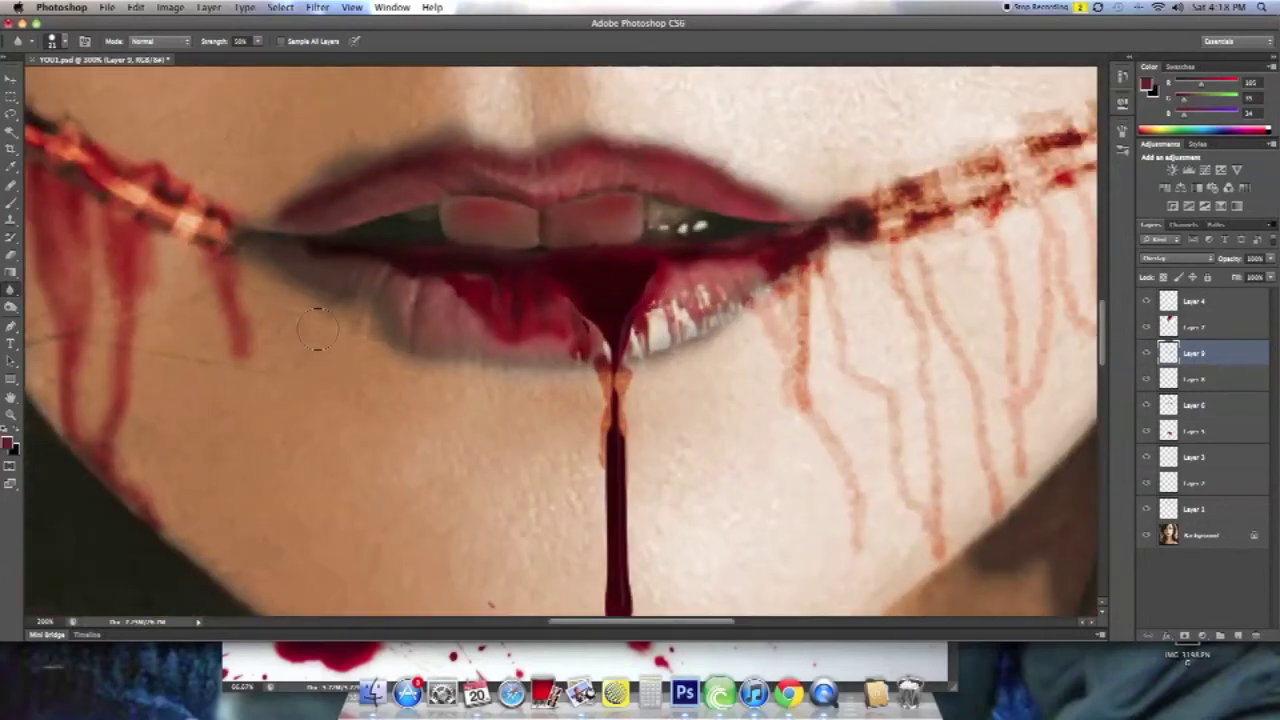
{"action": "scroll", "coordinate": [300, 330], "scroll_direction": "right", "scroll_amount": 5}
{"action": "scroll", "coordinate": [300, 330], "scroll_direction": "down", "scroll_amount": 3}
{"action": "scroll", "coordinate": [300, 330], "scroll_direction": "left", "scroll_amount": 3}
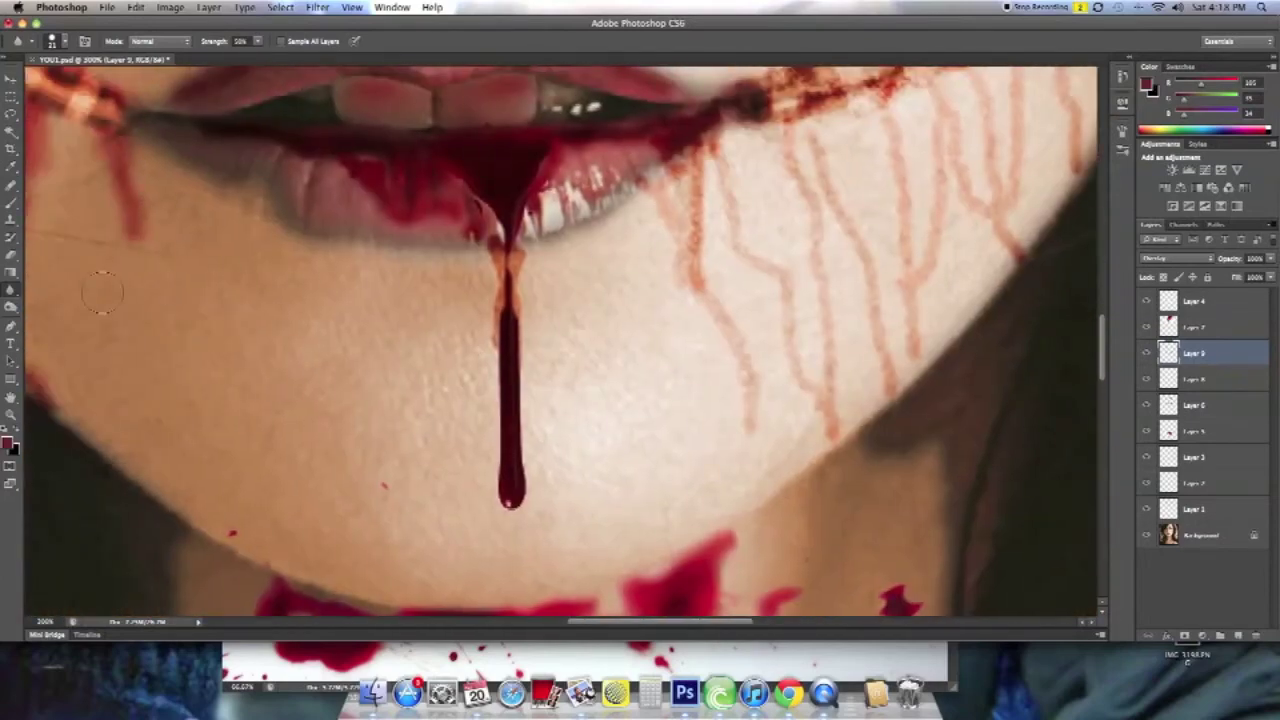
{"action": "key", "text": "b"}
{"action": "left_click_drag", "start_coordinate": [156, 125], "coordinate": [488, 255]}
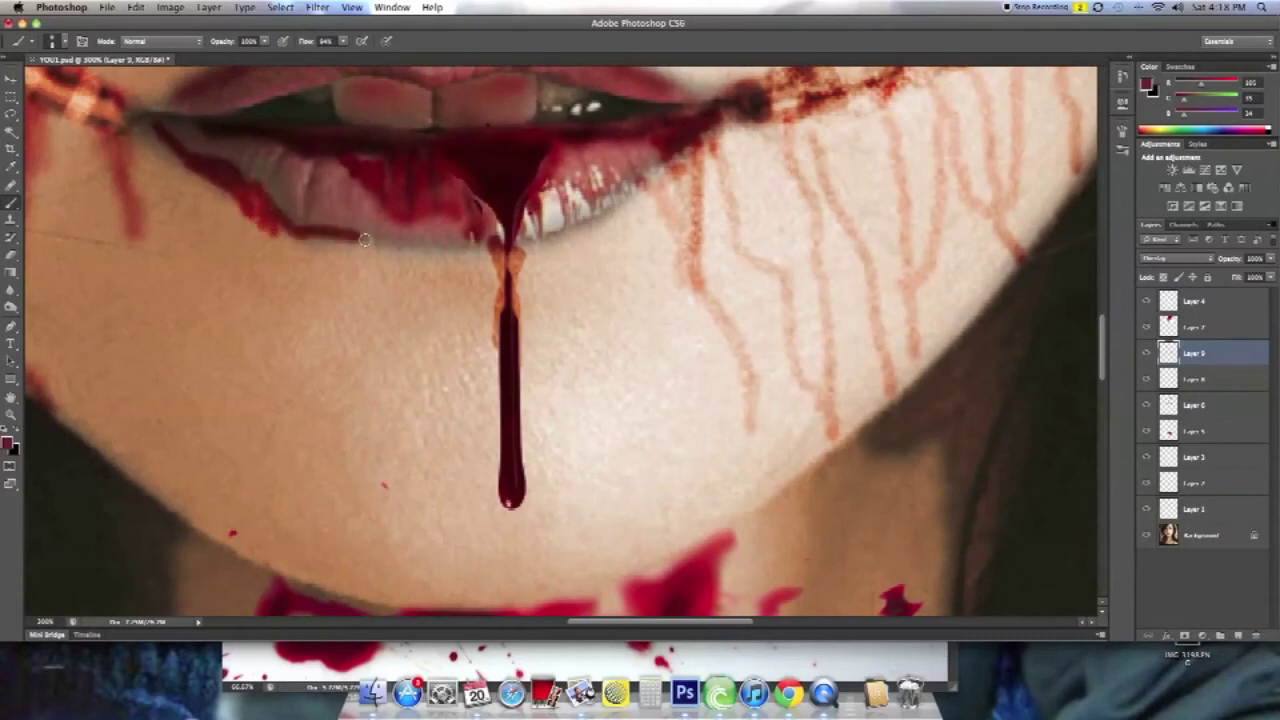
Paint several red and orange drips below the lower lip, one running down the chin.
{"action": "left_click_drag", "start_coordinate": [298, 248], "coordinate": [300, 328]}
{"action": "left_click_drag", "start_coordinate": [367, 245], "coordinate": [385, 318]}
{"action": "left_click_drag", "start_coordinate": [414, 257], "coordinate": [383, 330]}
{"action": "left_click_drag", "start_coordinate": [550, 240], "coordinate": [589, 312]}
{"action": "scroll", "coordinate": [585, 305], "scroll_direction": "down", "scroll_amount": 1}
{"action": "mouse_move", "coordinate": [620, 205]}
{"action": "left_mouse_down"}
{"action": "mouse_move", "coordinate": [652, 336]}
{"action": "mouse_move", "coordinate": [662, 510]}
{"action": "left_mouse_up"}
{"action": "scroll", "coordinate": [773, 265], "scroll_direction": "left", "scroll_amount": 5}
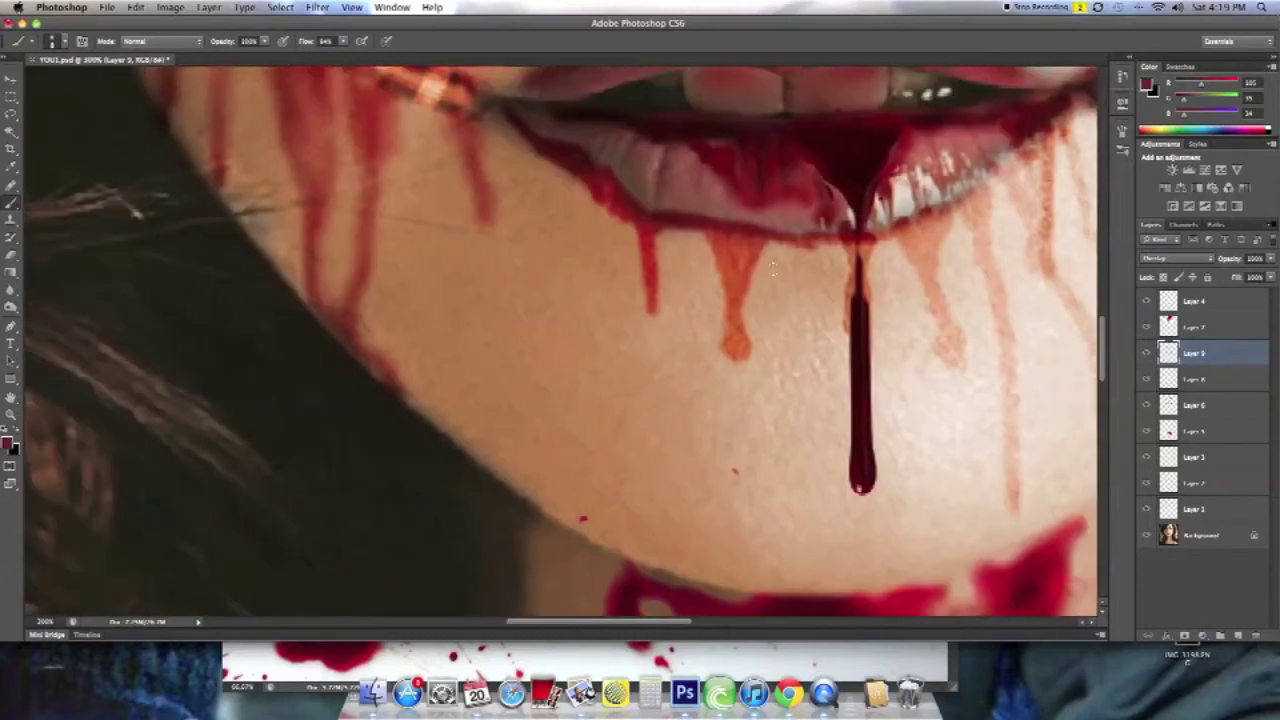
Add more long drips below the lip and darken the inner lower lip with blood.
{"action": "mouse_move", "coordinate": [798, 280]}
{"action": "left_mouse_down"}
{"action": "mouse_move", "coordinate": [803, 376]}
{"action": "mouse_move", "coordinate": [822, 412]}
{"action": "left_mouse_up"}
{"action": "scroll", "coordinate": [822, 412], "scroll_direction": "up", "scroll_amount": 3}
{"action": "left_click_drag", "start_coordinate": [588, 320], "coordinate": [610, 498]}
{"action": "left_click_drag", "start_coordinate": [537, 278], "coordinate": [560, 575]}
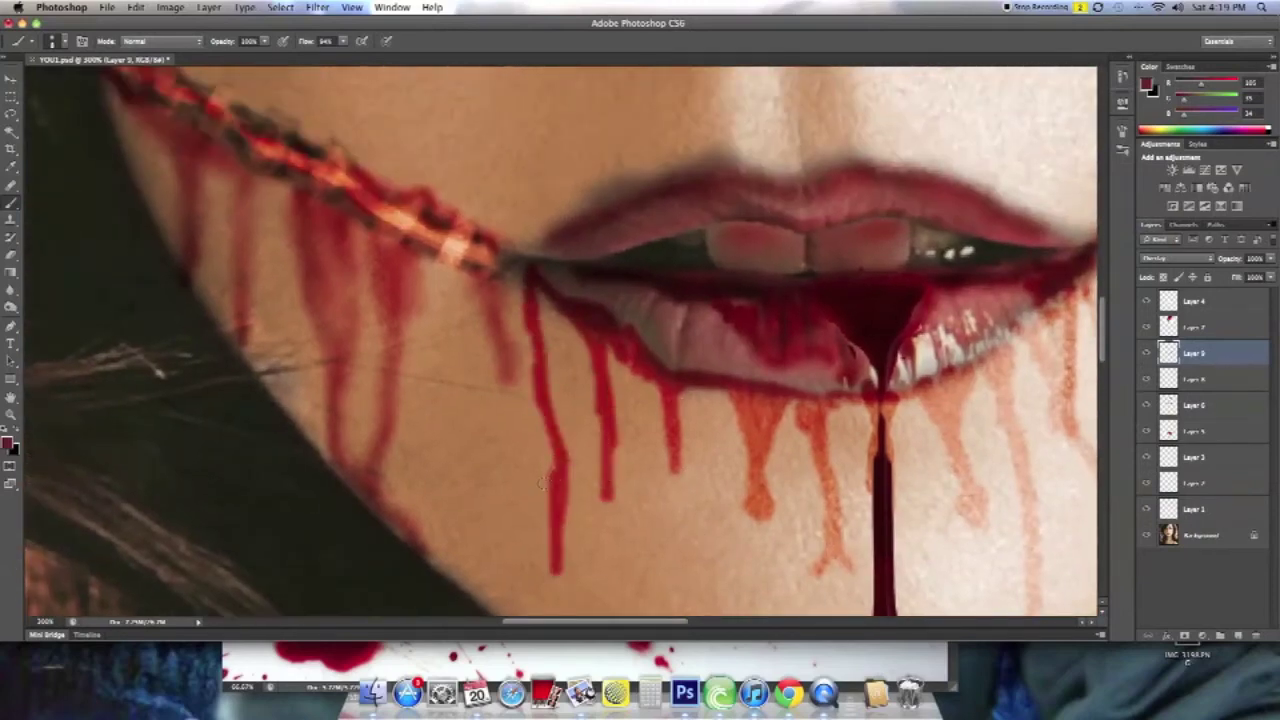
{"action": "scroll", "coordinate": [548, 470], "scroll_direction": "right", "scroll_amount": 4}
{"action": "left_click_drag", "start_coordinate": [428, 320], "coordinate": [400, 365]}
{"action": "mouse_move", "coordinate": [400, 300]}
{"action": "left_mouse_down"}
{"action": "mouse_move", "coordinate": [329, 286]}
{"action": "mouse_move", "coordinate": [414, 309]}
{"action": "mouse_move", "coordinate": [459, 355]}
{"action": "mouse_move", "coordinate": [567, 376]}
{"action": "left_mouse_up"}
{"action": "left_click", "coordinate": [11, 307]}
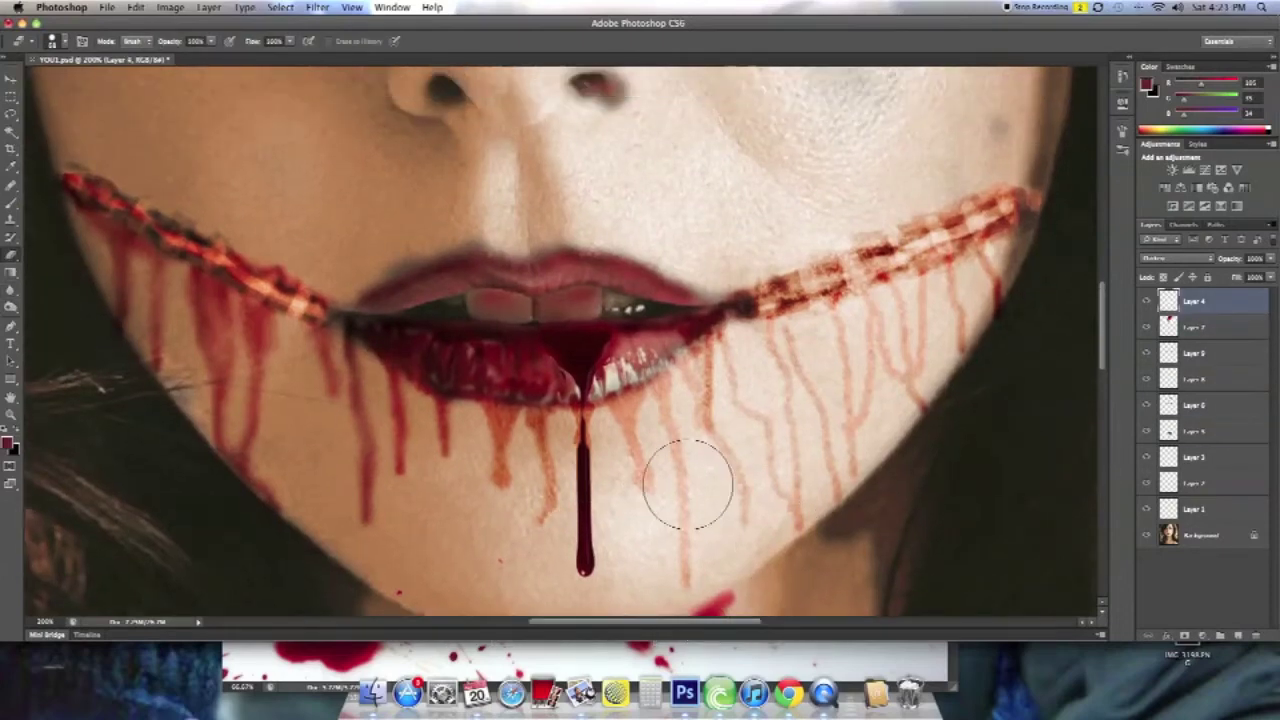
Erase the lower part of the long central lip drip and pick a near-black brush colour.
{"action": "mouse_move", "coordinate": [608, 531]}
{"action": "left_mouse_down"}
{"action": "mouse_move", "coordinate": [591, 534]}
{"action": "mouse_move", "coordinate": [580, 462]}
{"action": "left_mouse_up"}
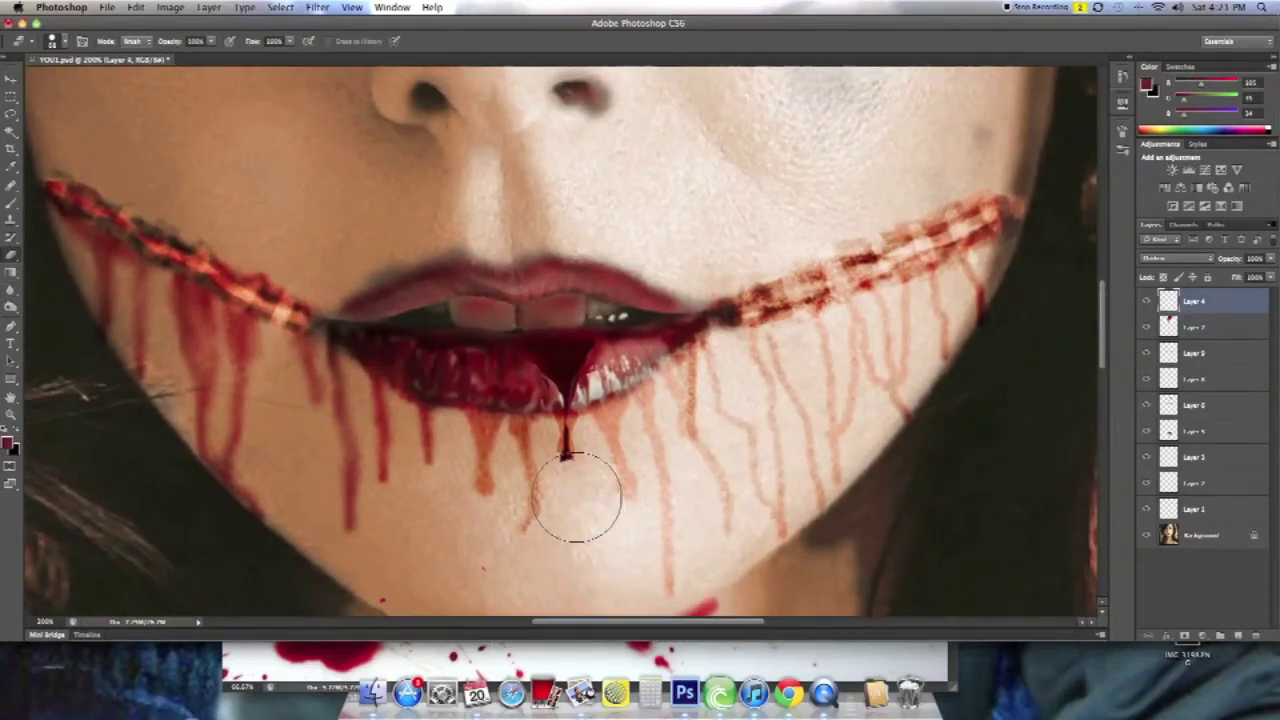
{"action": "scroll", "coordinate": [641, 528], "scroll_direction": "down", "scroll_amount": 4}
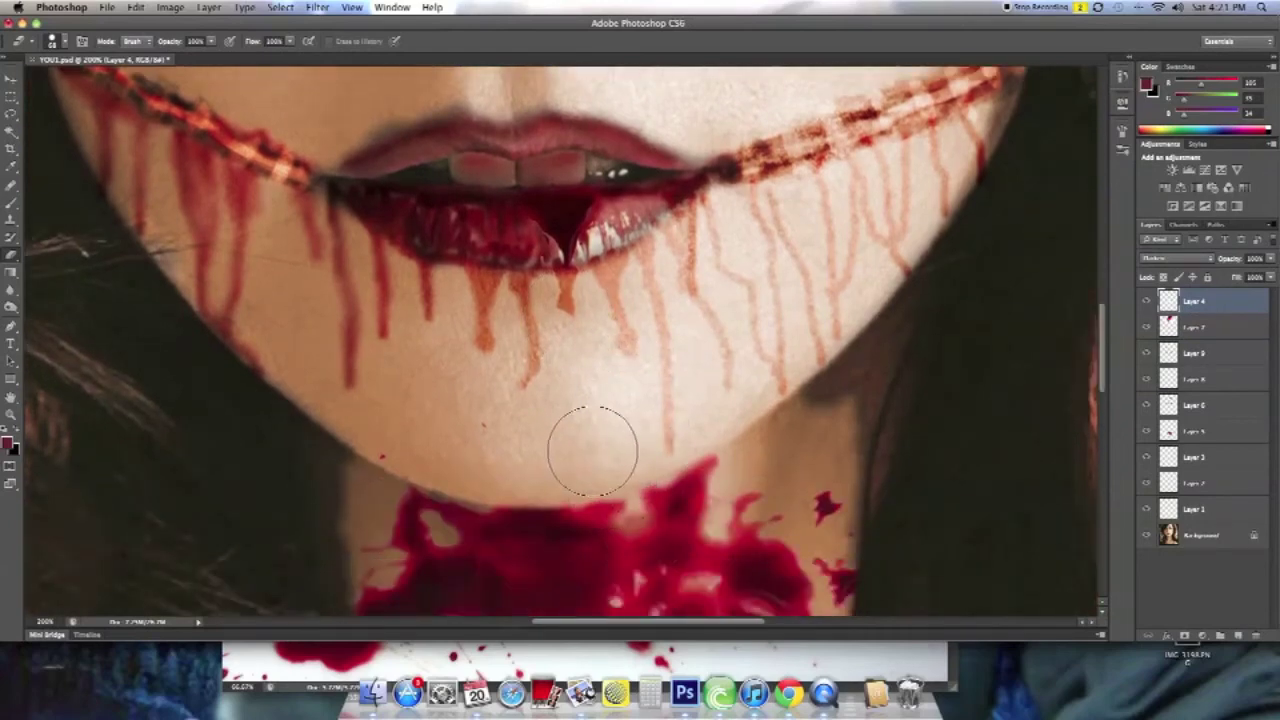
{"action": "key", "text": "ctrl+0"}
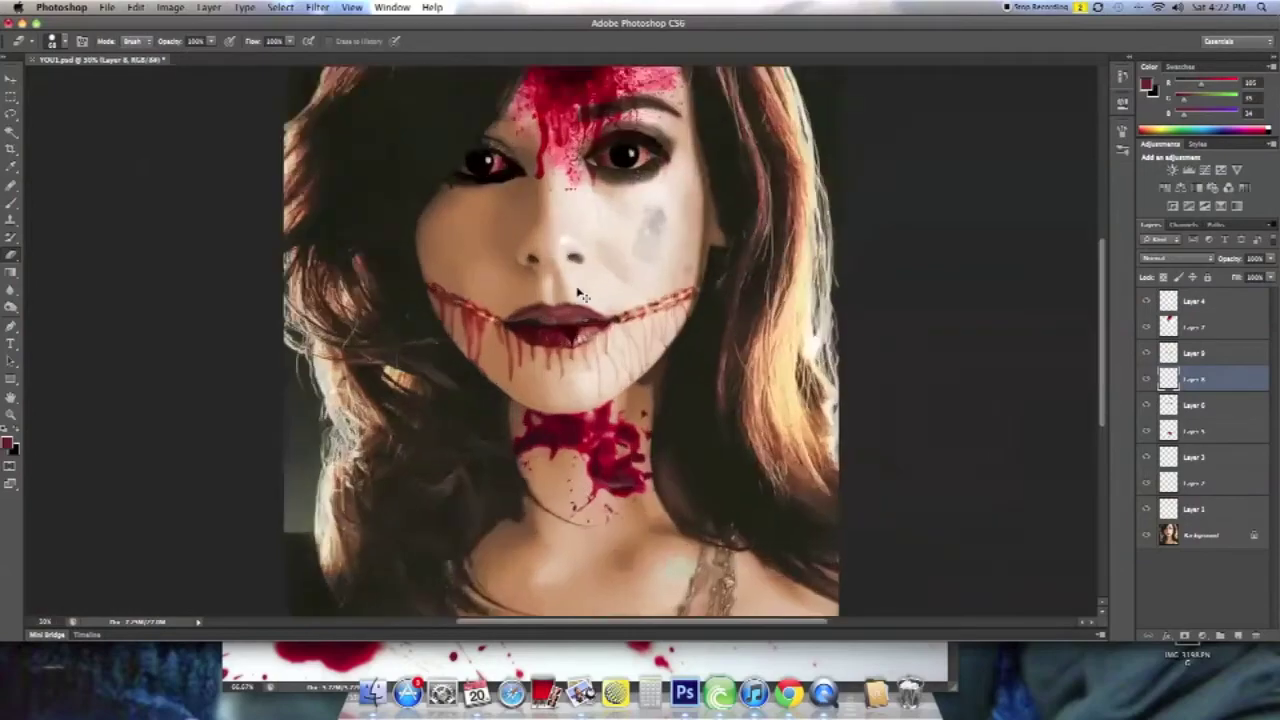
{"action": "key", "text": "ctrl+plus"}
{"action": "key", "text": "ctrl+plus"}
{"action": "key", "text": "ctrl+plus"}
{"action": "scroll", "coordinate": [300, 250], "scroll_direction": "down", "scroll_amount": 3}
{"action": "key", "text": "b"}
{"action": "left_click", "coordinate": [8, 443]}
Paint a thick near-black tear from under the left eye down the cheek, ending in a round drop.
{"action": "key", "text": "Return"}
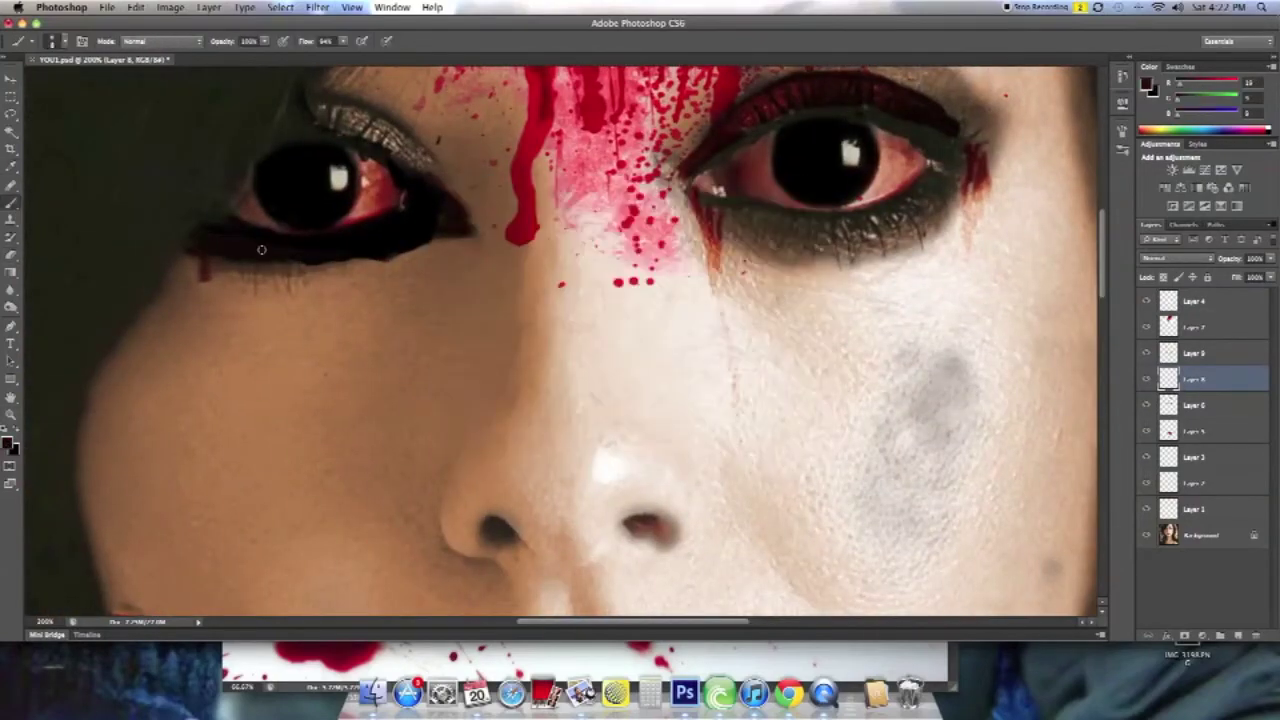
{"action": "left_click_drag", "start_coordinate": [261, 250], "coordinate": [285, 275]}
{"action": "left_click_drag", "start_coordinate": [380, 264], "coordinate": [326, 344]}
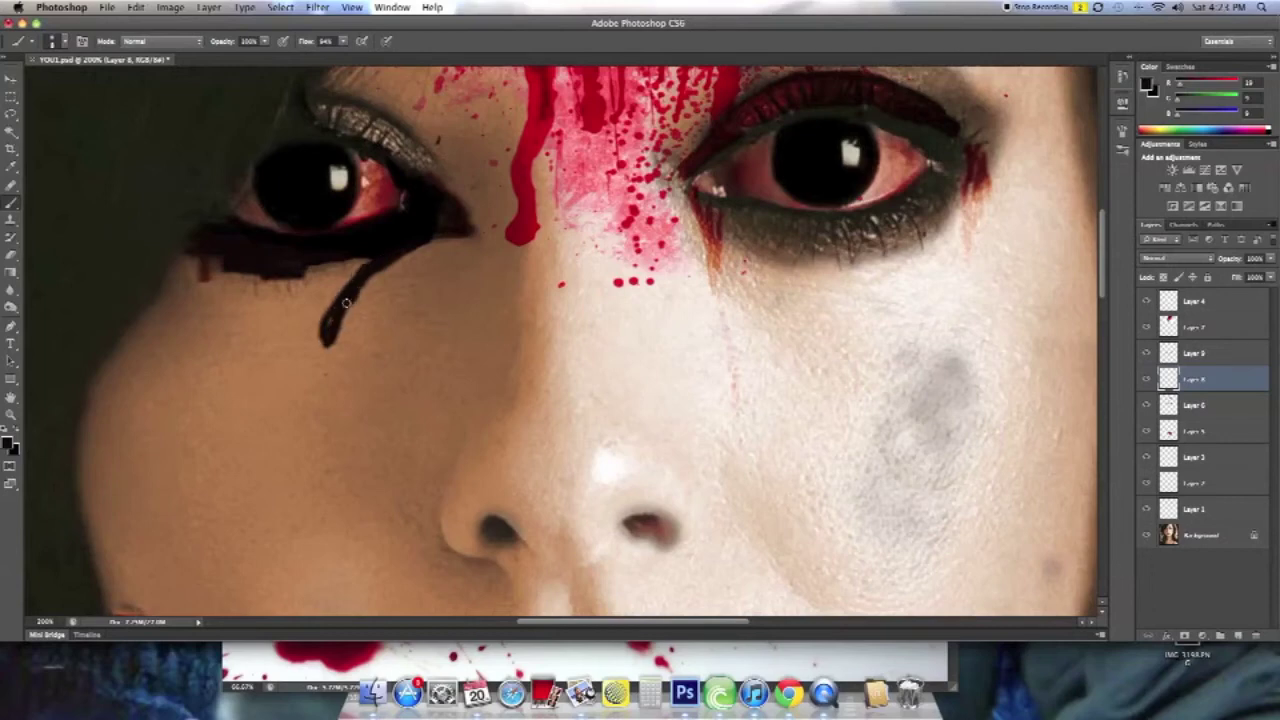
{"action": "mouse_move", "coordinate": [230, 266]}
{"action": "left_mouse_down"}
{"action": "mouse_move", "coordinate": [292, 386]}
{"action": "mouse_move", "coordinate": [310, 476]}
{"action": "mouse_move", "coordinate": [325, 362]}
{"action": "left_mouse_up"}
{"action": "scroll", "coordinate": [325, 362], "scroll_direction": "up", "scroll_amount": 1}
{"action": "mouse_move", "coordinate": [370, 268]}
{"action": "left_mouse_down"}
{"action": "mouse_move", "coordinate": [285, 300]}
{"action": "mouse_move", "coordinate": [264, 285]}
{"action": "mouse_move", "coordinate": [320, 350]}
{"action": "mouse_move", "coordinate": [316, 540]}
{"action": "left_mouse_up"}
{"action": "left_click", "coordinate": [52, 41]}
Smudge the black tear's edges soft and adjust the brush size.
{"action": "key", "text": "super+0"}
{"action": "key", "text": "super+plus"}
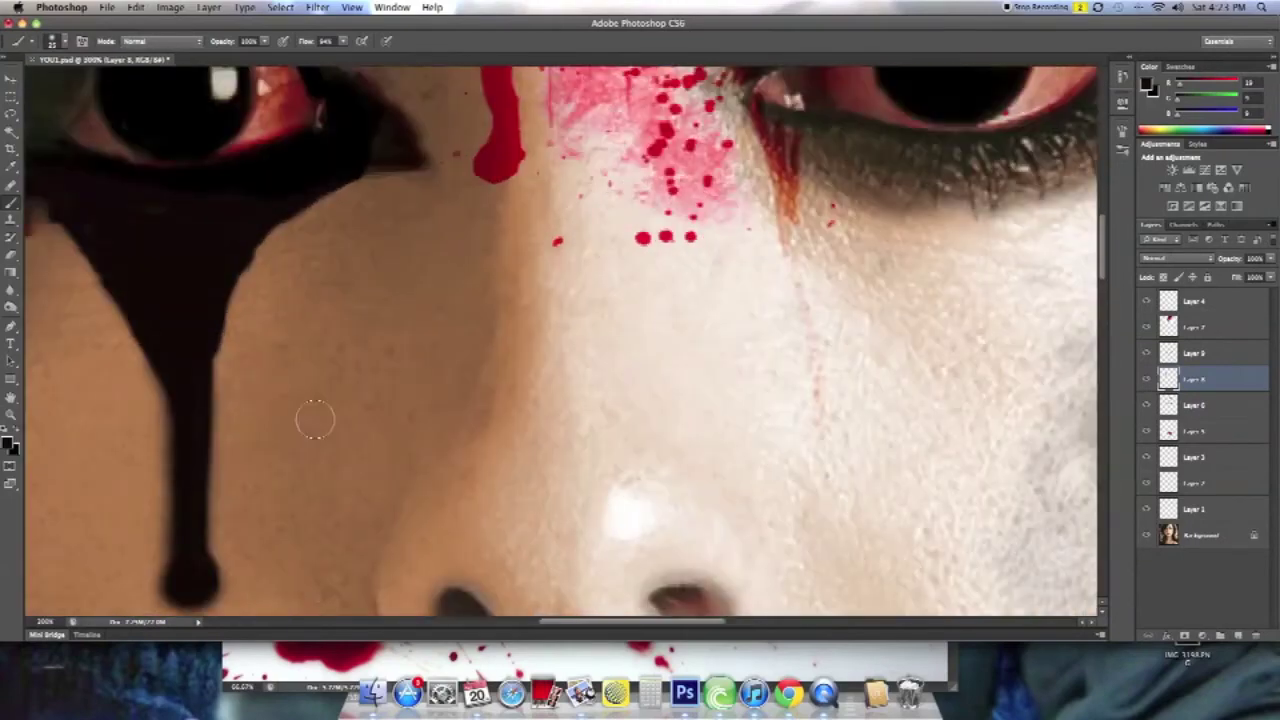
{"action": "key", "text": "super+plus"}
{"action": "scroll", "coordinate": [693, 440], "scroll_direction": "down", "scroll_amount": 5}
{"action": "key", "text": "r"}
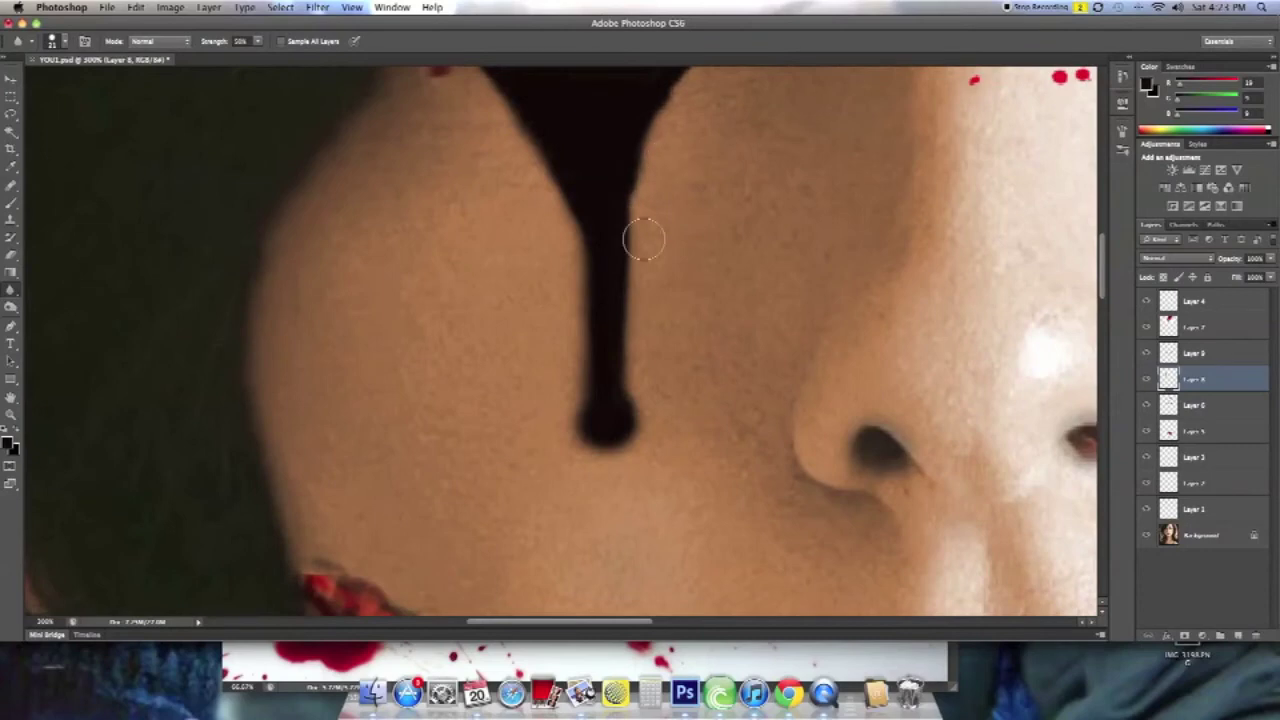
{"action": "scroll", "coordinate": [700, 160], "scroll_direction": "up", "scroll_amount": 3}
{"action": "scroll", "coordinate": [560, 270], "scroll_direction": "down", "scroll_amount": 5}
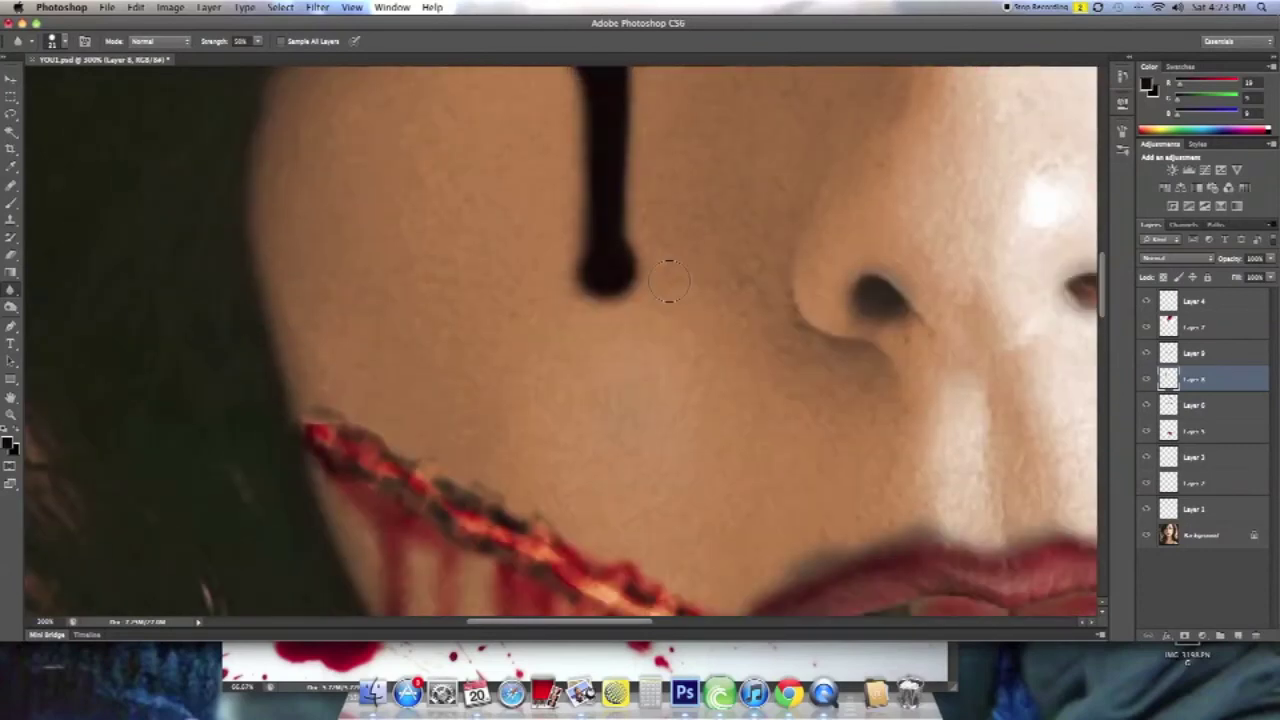
{"action": "left_click", "coordinate": [11, 204]}
{"action": "left_click", "coordinate": [66, 44]}
Pick dark red and, on Layer 9, edge the tear's sides and drop with it.
{"action": "left_click", "coordinate": [9, 443]}
{"action": "left_click", "coordinate": [583, 311]}
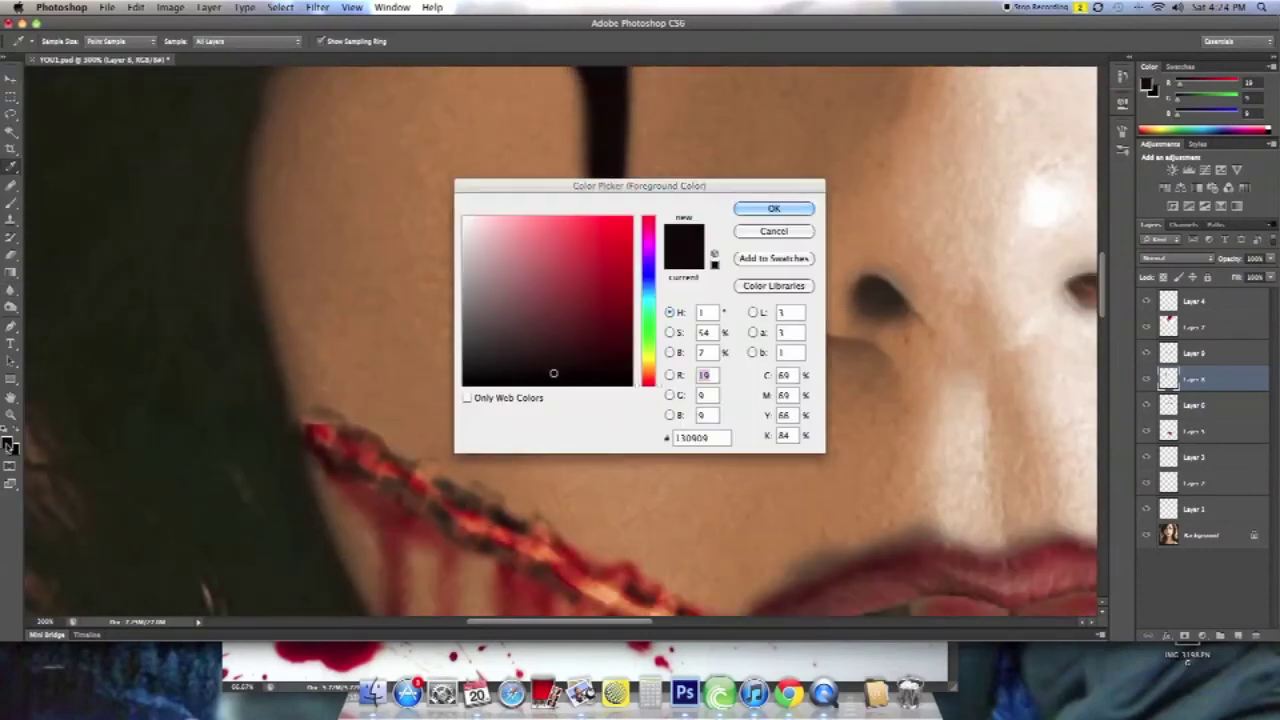
{"action": "key", "text": "Return"}
{"action": "key", "text": "alt+bracketright"}
{"action": "mouse_move", "coordinate": [587, 282]}
{"action": "left_mouse_down"}
{"action": "mouse_move", "coordinate": [571, 263]}
{"action": "mouse_move", "coordinate": [576, 88]}
{"action": "mouse_move", "coordinate": [575, 262]}
{"action": "mouse_move", "coordinate": [630, 236]}
{"action": "mouse_move", "coordinate": [571, 237]}
{"action": "left_mouse_up"}
Brush dark red along both sides of the upper tear and check the whole face.
{"action": "scroll", "coordinate": [571, 237], "scroll_direction": "up", "scroll_amount": 5}
{"action": "mouse_move", "coordinate": [575, 340]}
{"action": "left_mouse_down"}
{"action": "mouse_move", "coordinate": [517, 217]}
{"action": "mouse_move", "coordinate": [436, 135]}
{"action": "left_mouse_up"}
{"action": "mouse_move", "coordinate": [632, 330]}
{"action": "left_mouse_down"}
{"action": "mouse_move", "coordinate": [658, 230]}
{"action": "mouse_move", "coordinate": [700, 165]}
{"action": "mouse_move", "coordinate": [800, 115]}
{"action": "left_mouse_up"}
{"action": "key", "text": "ctrl+0"}
{"action": "key", "text": "ctrl+plus"}
{"action": "key", "text": "ctrl+plus"}
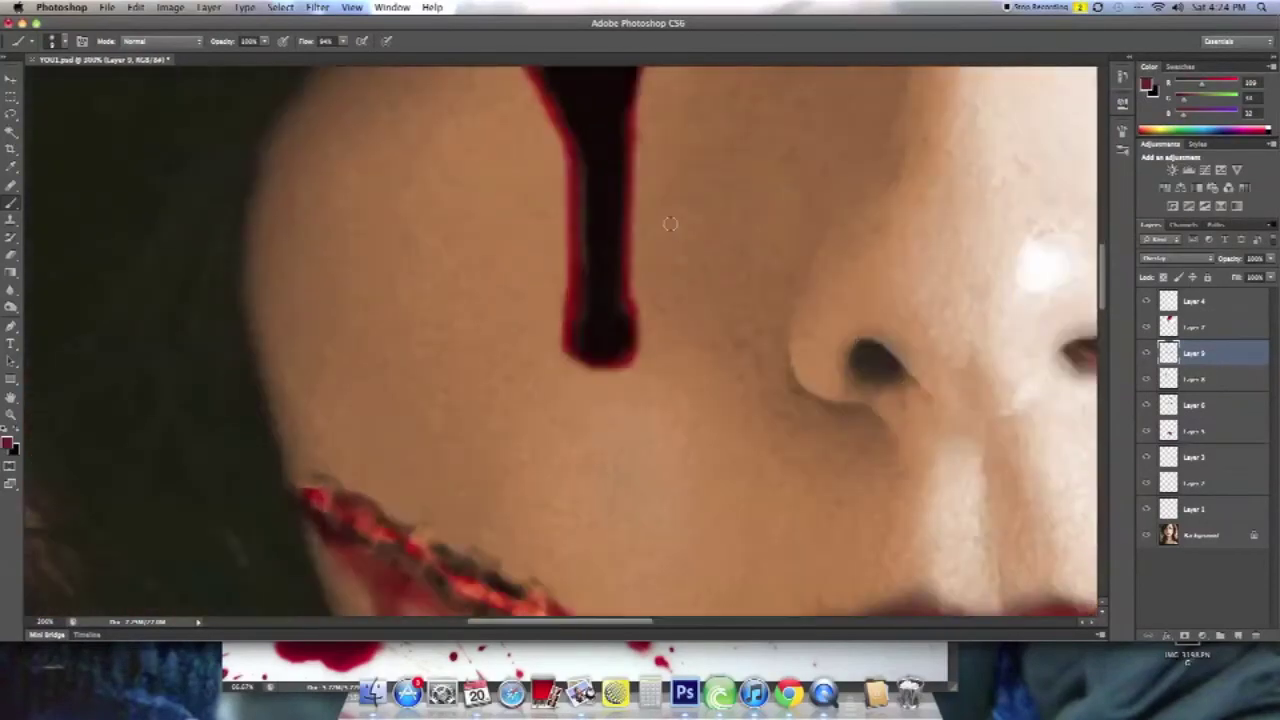
{"action": "left_click", "coordinate": [11, 307]}
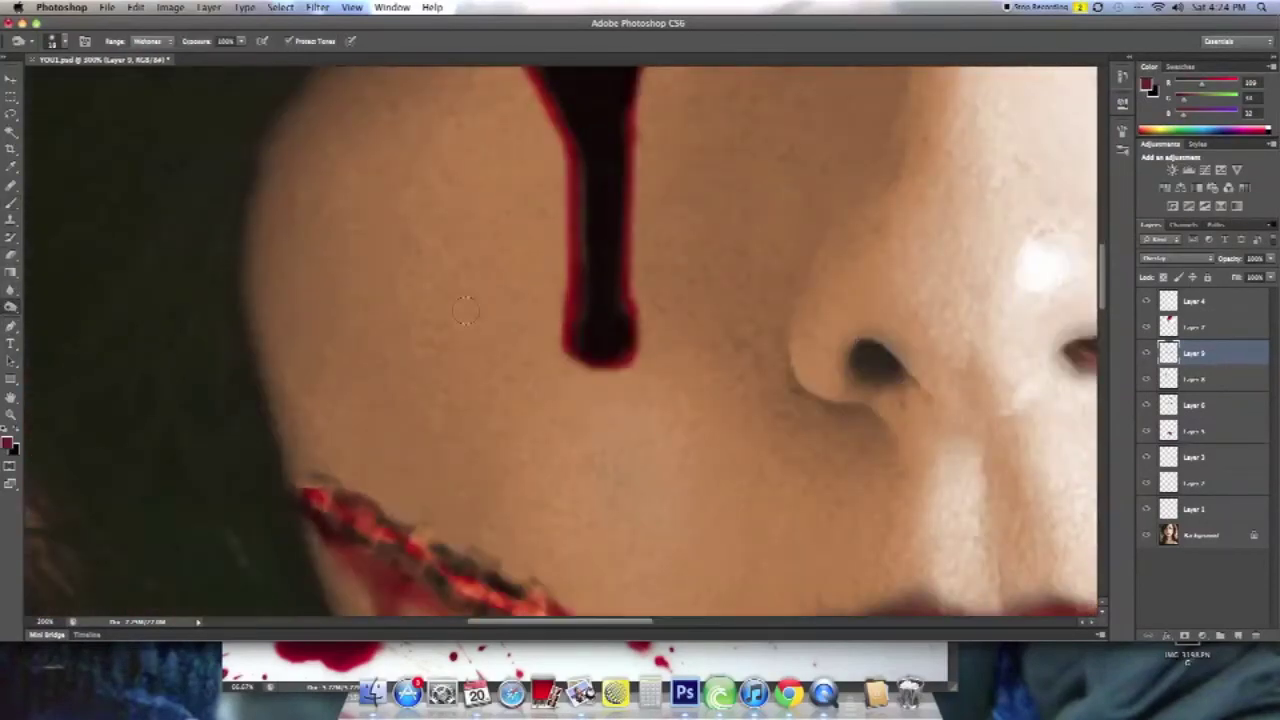
{"action": "scroll", "coordinate": [560, 104], "scroll_direction": "up", "scroll_amount": 5}
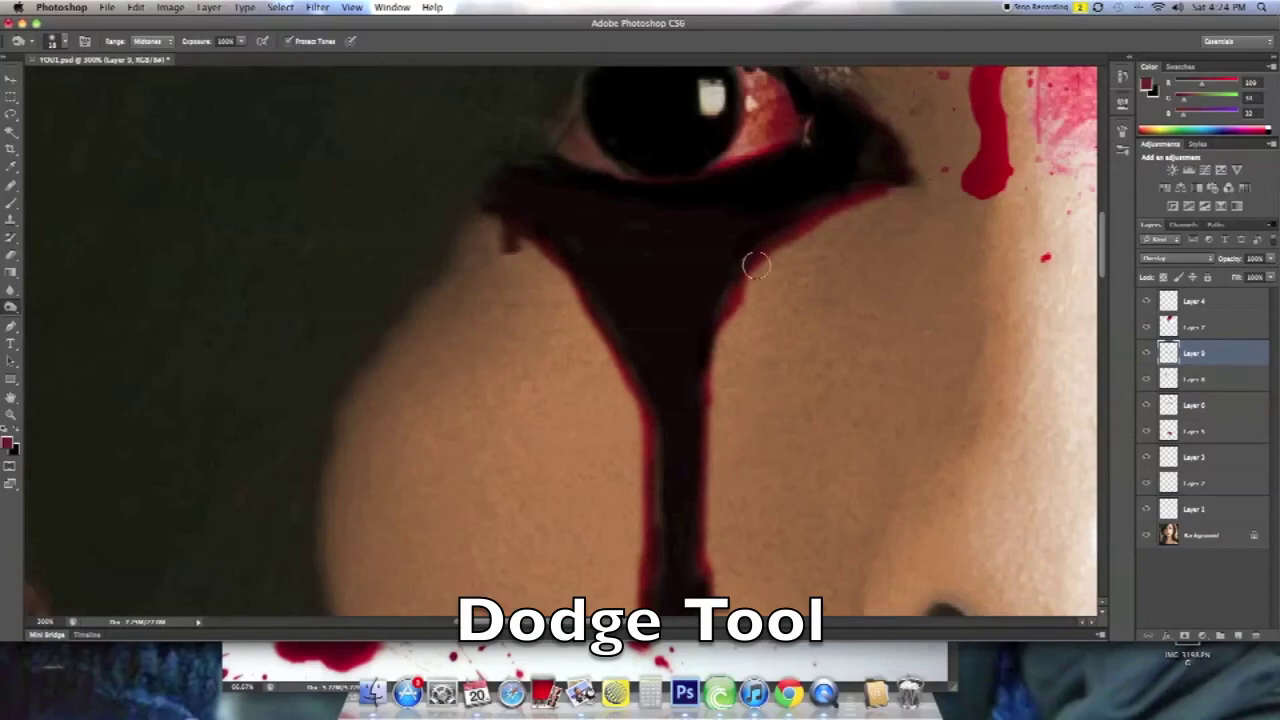
{"action": "key", "text": "ctrl+minus"}
{"action": "key", "text": "ctrl+minus"}
{"action": "key", "text": "ctrl+minus"}
{"action": "key", "text": "ctrl+minus"}
{"action": "key", "text": "ctrl+plus"}
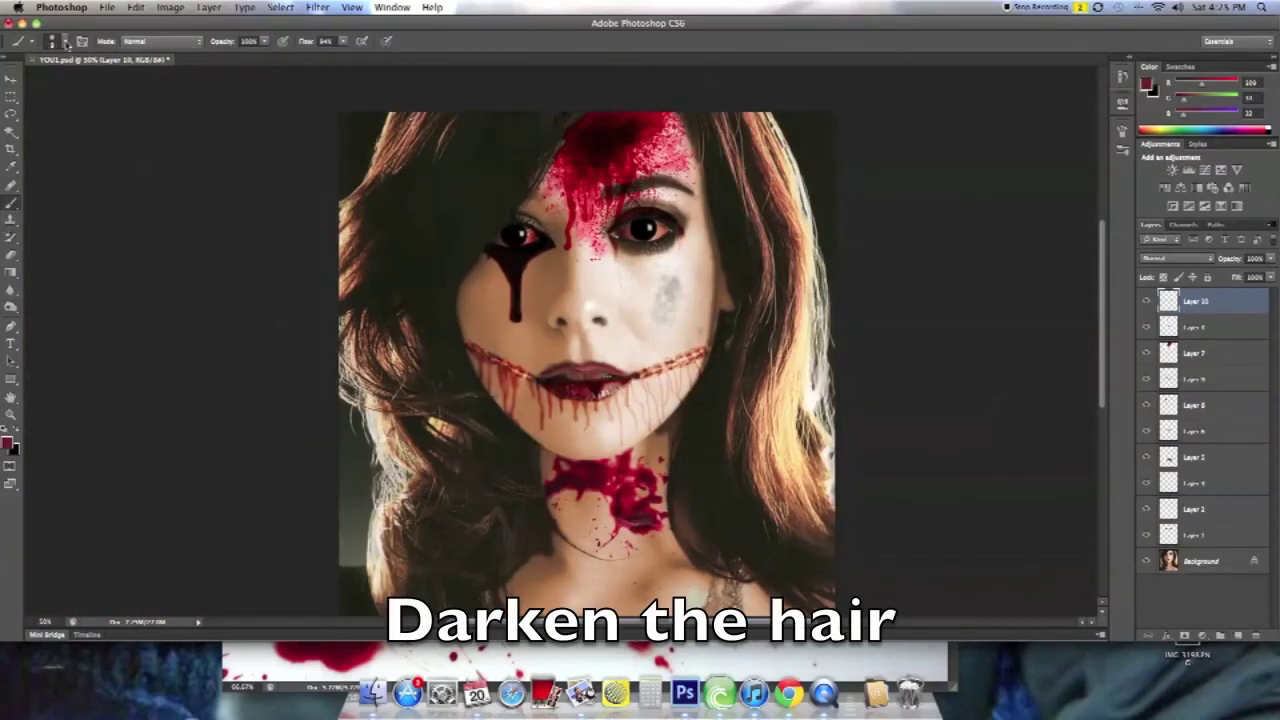
Set the foreground colour to black and the brush opacity to 32%.
{"action": "left_click", "coordinate": [65, 44]}
{"action": "left_click", "coordinate": [7, 441]}
{"action": "left_click", "coordinate": [466, 428]}
{"action": "left_click", "coordinate": [757, 209]}
{"action": "key", "text": "3"}
{"action": "key", "text": "2"}
Paint soft black over the hair at the top and left side of the face.
{"action": "mouse_move", "coordinate": [341, 160]}
{"action": "left_mouse_down"}
{"action": "mouse_move", "coordinate": [443, 166]}
{"action": "mouse_move", "coordinate": [529, 143]}
{"action": "mouse_move", "coordinate": [497, 209]}
{"action": "mouse_move", "coordinate": [413, 250]}
{"action": "mouse_move", "coordinate": [414, 186]}
{"action": "mouse_move", "coordinate": [350, 300]}
{"action": "mouse_move", "coordinate": [354, 523]}
{"action": "mouse_move", "coordinate": [436, 290]}
{"action": "left_mouse_up"}
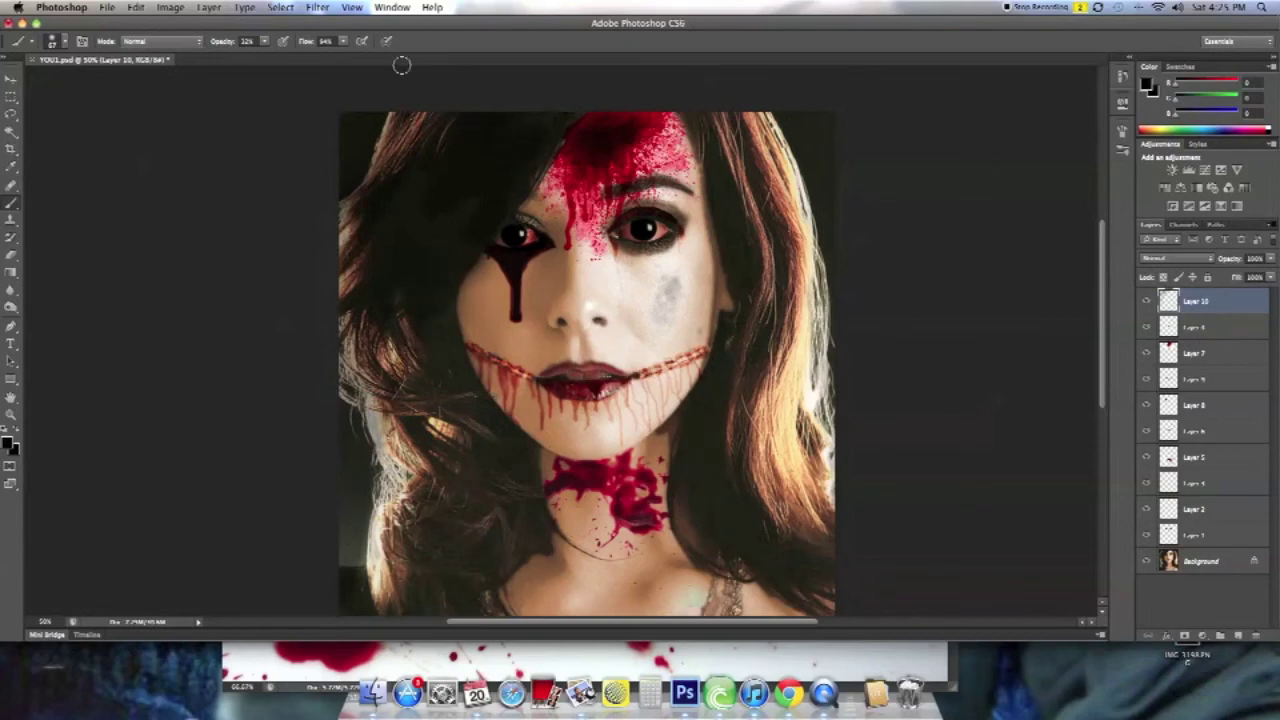
{"action": "left_click", "coordinate": [55, 41]}
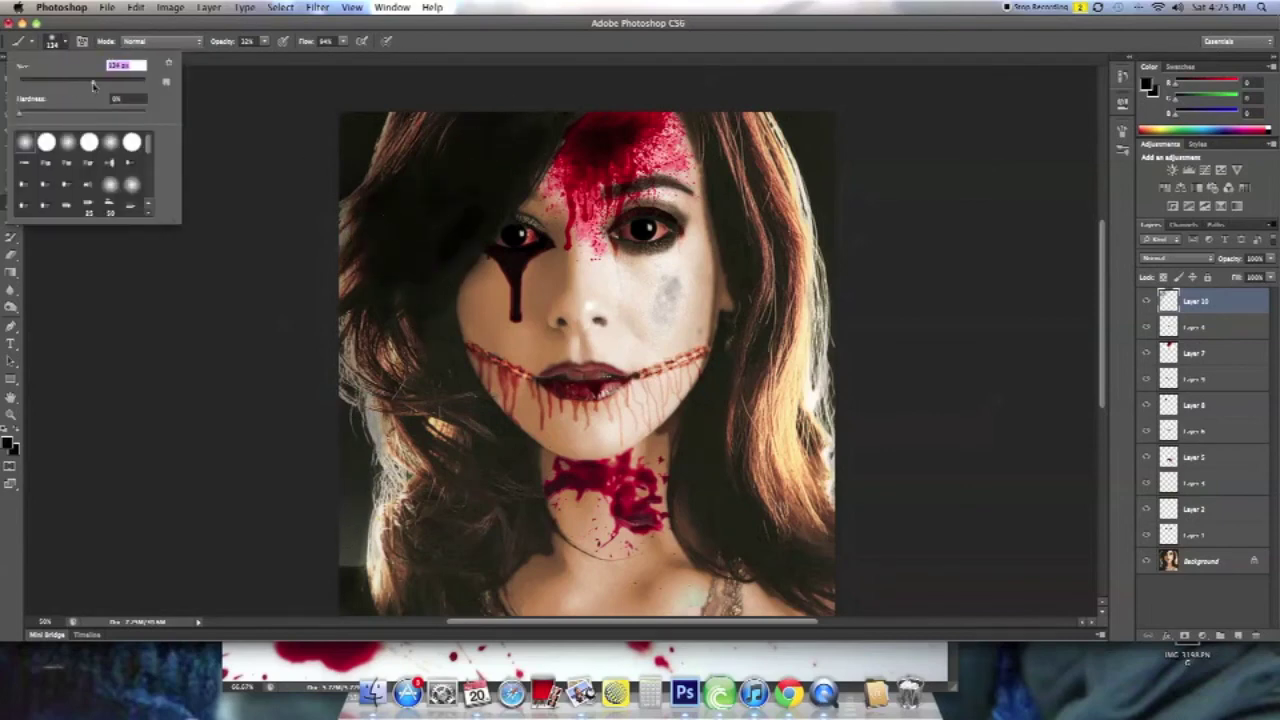
{"action": "key", "text": "Return"}
{"action": "left_click_drag", "start_coordinate": [420, 330], "coordinate": [460, 400]}
{"action": "mouse_move", "coordinate": [460, 300]}
{"action": "left_mouse_down"}
{"action": "mouse_move", "coordinate": [375, 570]}
{"action": "mouse_move", "coordinate": [366, 209]}
{"action": "mouse_move", "coordinate": [350, 638]}
{"action": "mouse_move", "coordinate": [434, 423]}
{"action": "mouse_move", "coordinate": [515, 550]}
{"action": "mouse_move", "coordinate": [506, 491]}
{"action": "mouse_move", "coordinate": [477, 491]}
{"action": "mouse_move", "coordinate": [391, 563]}
{"action": "mouse_move", "coordinate": [350, 210]}
{"action": "mouse_move", "coordinate": [410, 120]}
{"action": "left_mouse_up"}
{"action": "mouse_move", "coordinate": [730, 120]}
{"action": "left_mouse_down"}
{"action": "mouse_move", "coordinate": [745, 200]}
{"action": "mouse_move", "coordinate": [728, 88]}
{"action": "mouse_move", "coordinate": [790, 410]}
{"action": "mouse_move", "coordinate": [703, 134]}
{"action": "mouse_move", "coordinate": [720, 420]}
{"action": "mouse_move", "coordinate": [690, 505]}
{"action": "mouse_move", "coordinate": [800, 460]}
{"action": "mouse_move", "coordinate": [805, 320]}
{"action": "mouse_move", "coordinate": [790, 490]}
{"action": "mouse_move", "coordinate": [780, 225]}
{"action": "mouse_move", "coordinate": [766, 414]}
{"action": "mouse_move", "coordinate": [820, 423]}
{"action": "mouse_move", "coordinate": [751, 509]}
{"action": "left_mouse_up"}
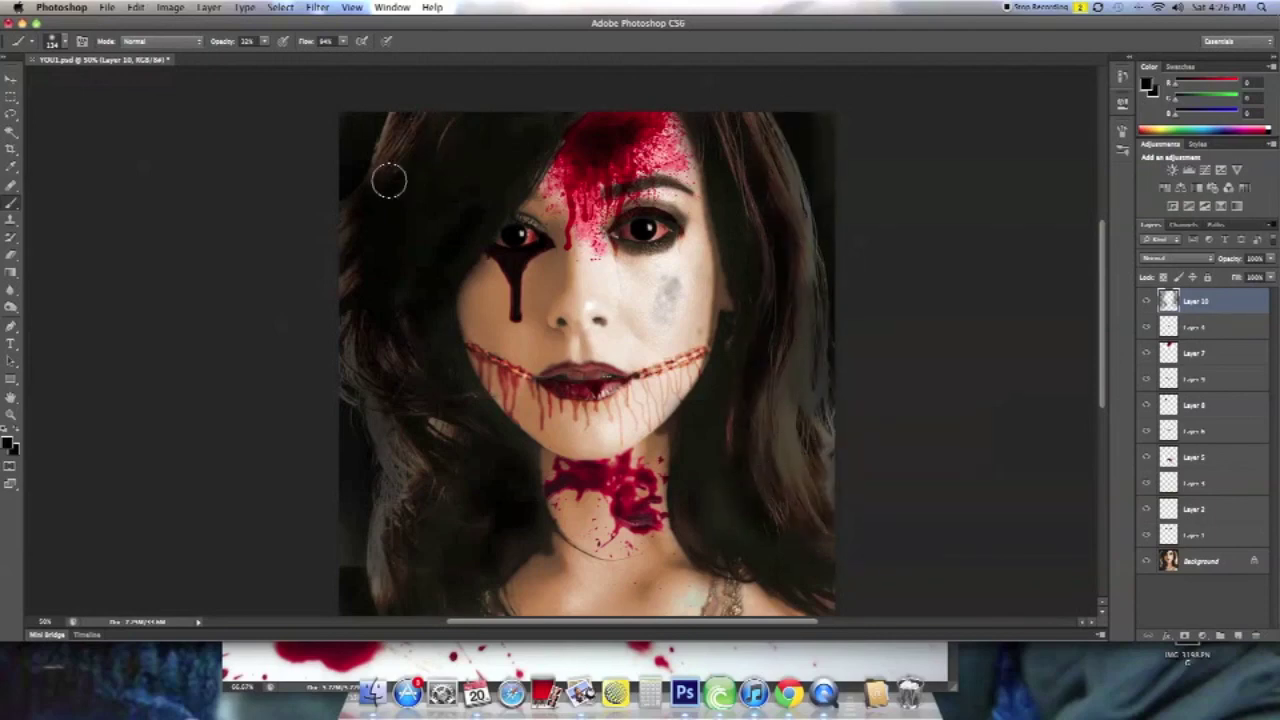
{"action": "left_click_drag", "start_coordinate": [405, 152], "coordinate": [429, 434]}
{"action": "key", "text": "ctrl+minus"}
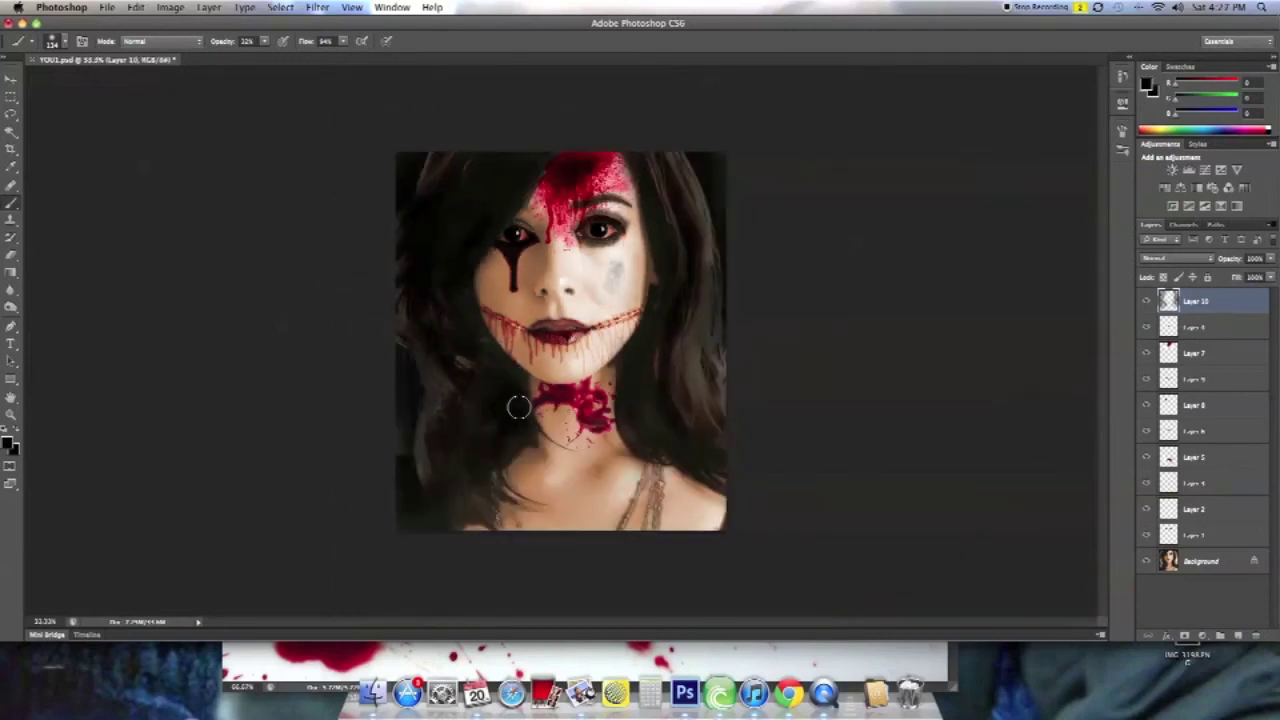